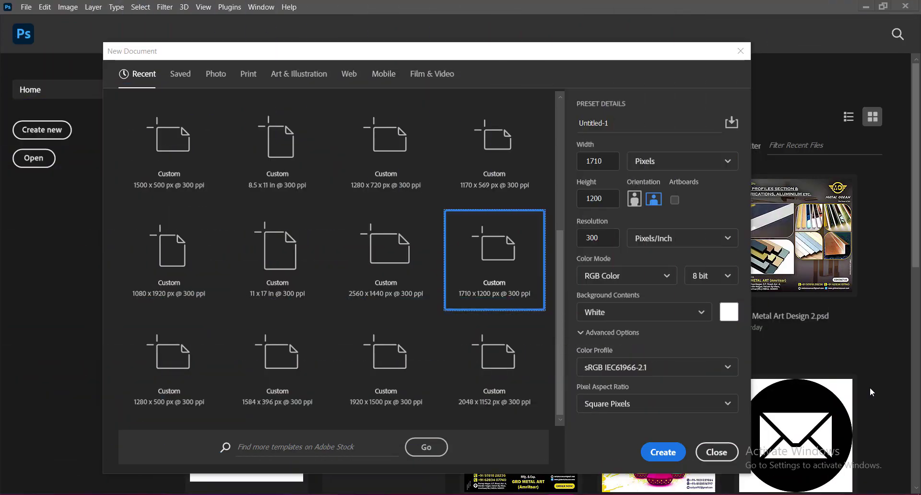
- Create 'Fiverr GIG Image For Content Writing' at 1710×1200 px, 300 ppi, RGB Color
{"action": "left_click", "coordinate": [613, 127]}
{"action": "type", "text": "F"}
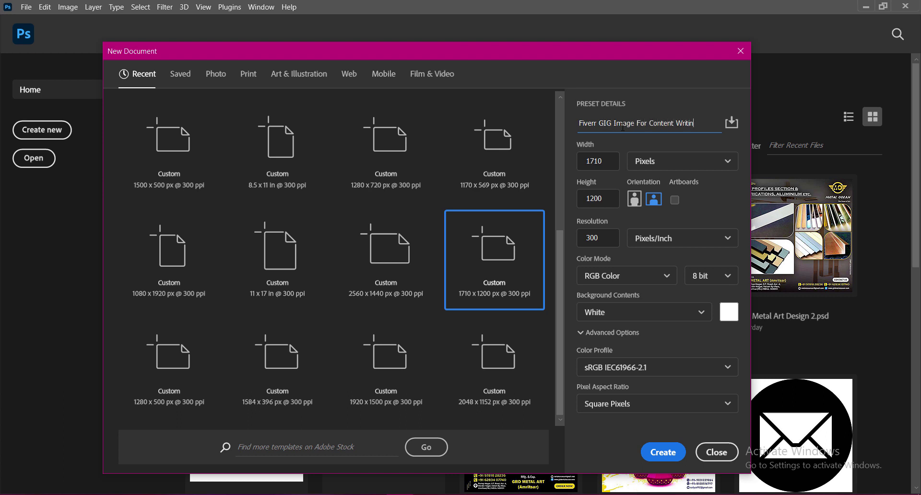
{"action": "key", "text": "Tab"}
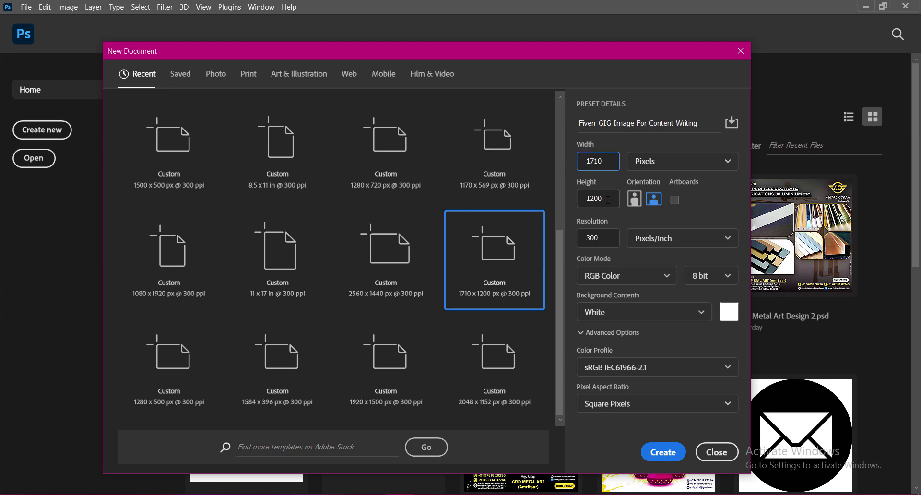
{"action": "key", "text": "Tab"}
{"action": "left_click", "coordinate": [676, 161]}
{"action": "left_click", "coordinate": [701, 187]}
{"action": "left_click", "coordinate": [599, 238]}
{"action": "left_click", "coordinate": [618, 276]}
{"action": "left_click", "coordinate": [614, 339]}
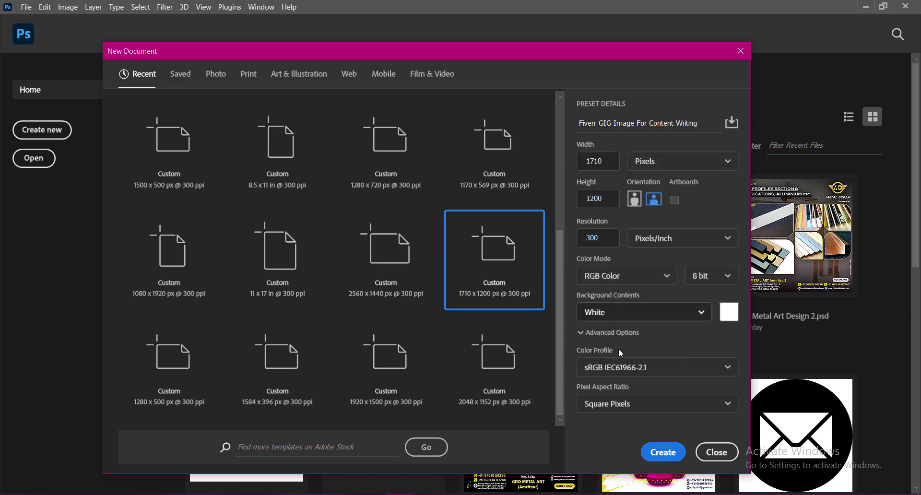
{"action": "left_click", "coordinate": [618, 367]}
{"action": "left_click", "coordinate": [619, 228]}
{"action": "left_click", "coordinate": [664, 452]}
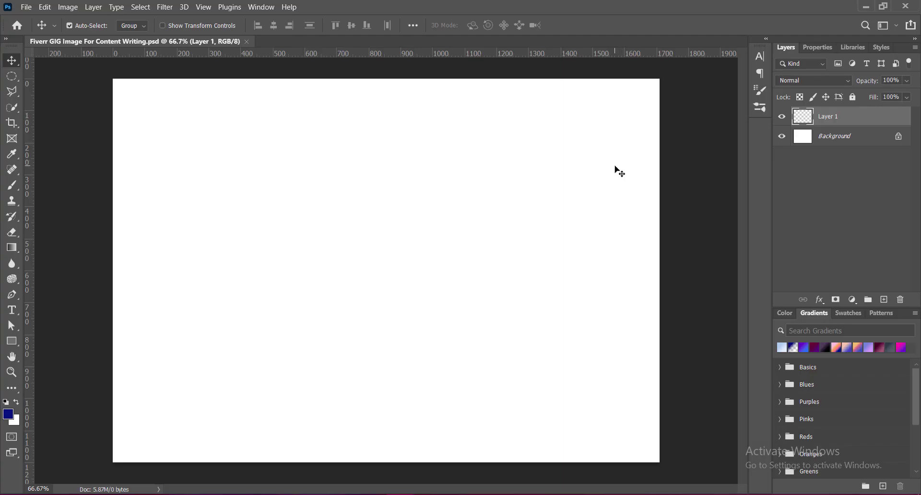
- Draw a dark blue rectangle over the full canvas with 0 px corner radii
{"action": "left_click", "coordinate": [12, 341]}
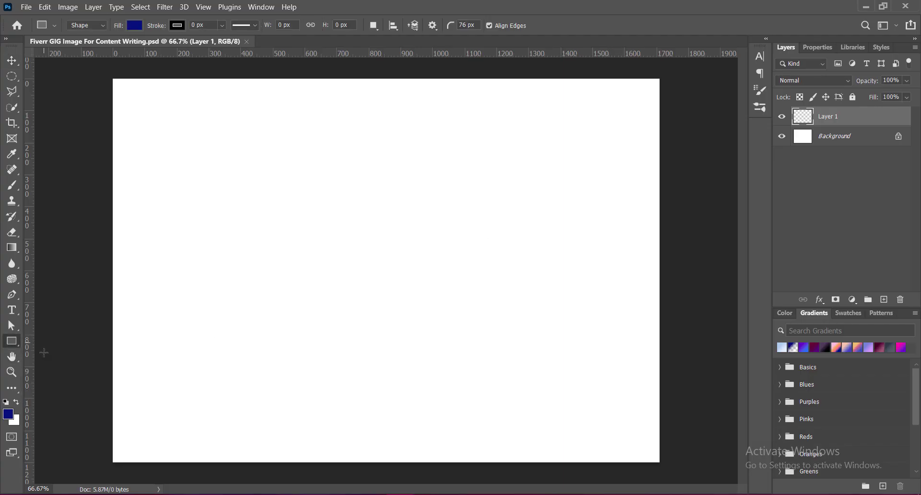
{"action": "mouse_move", "coordinate": [98, 70]}
{"action": "left_mouse_down"}
{"action": "mouse_move", "coordinate": [334, 373]}
{"action": "mouse_move", "coordinate": [674, 474]}
{"action": "left_mouse_up"}
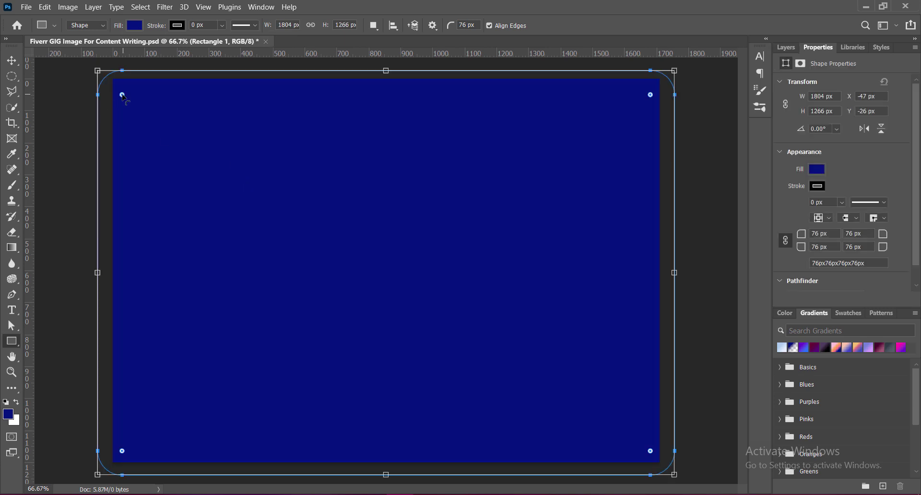
{"action": "left_click_drag", "start_coordinate": [123, 96], "coordinate": [98, 72]}
{"action": "key", "text": "v"}
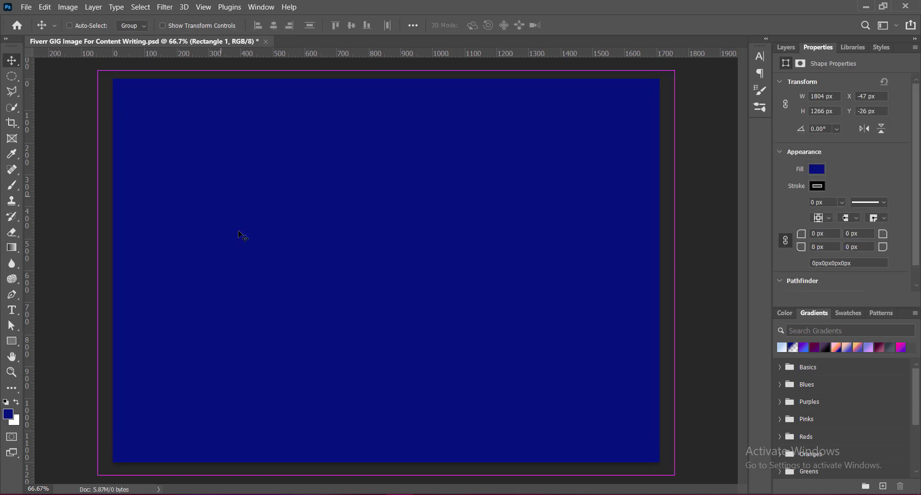
{"action": "key", "text": "ctrl+t"}
{"action": "key", "text": "Return"}
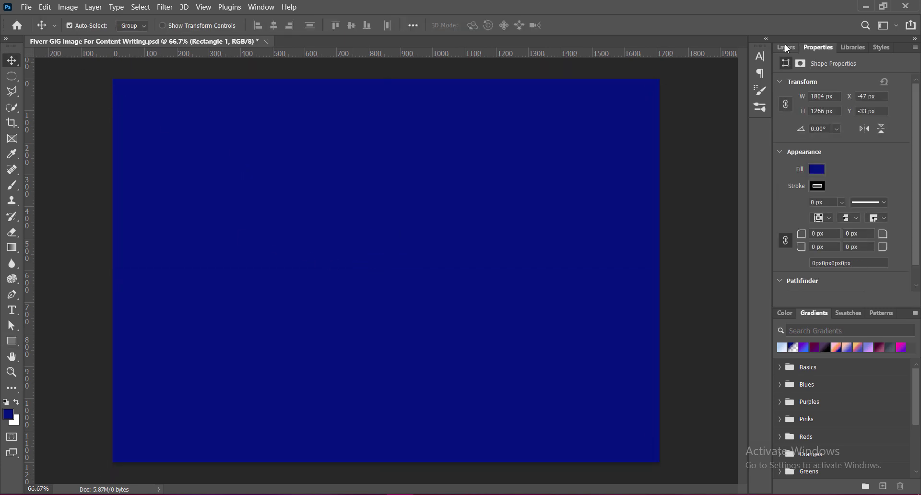
{"action": "left_click", "coordinate": [785, 47]}
- Add a Gradient Overlay to the rectangle using the teal-purple Blue_28 preset
{"action": "double_click", "coordinate": [802, 118]}
{"action": "left_click", "coordinate": [438, 219]}
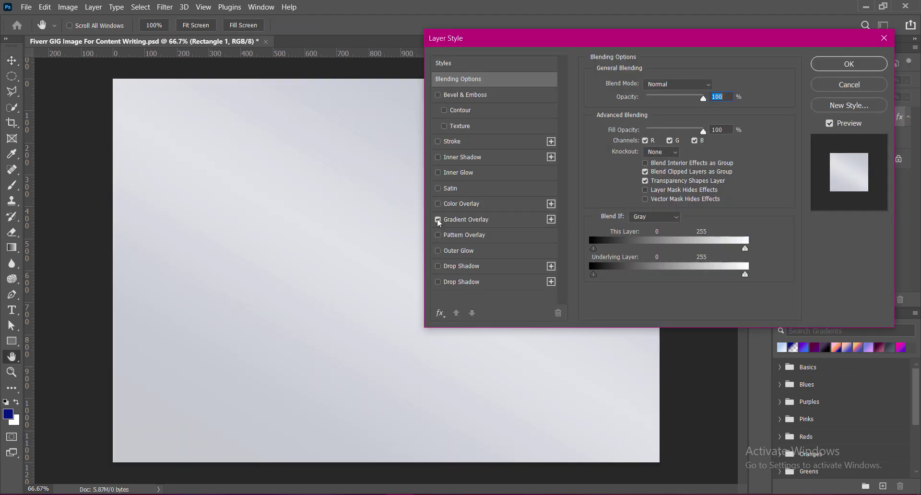
{"action": "left_click", "coordinate": [701, 112]}
{"action": "left_click_drag", "start_coordinate": [715, 146], "coordinate": [718, 191]}
{"action": "left_click", "coordinate": [658, 151]}
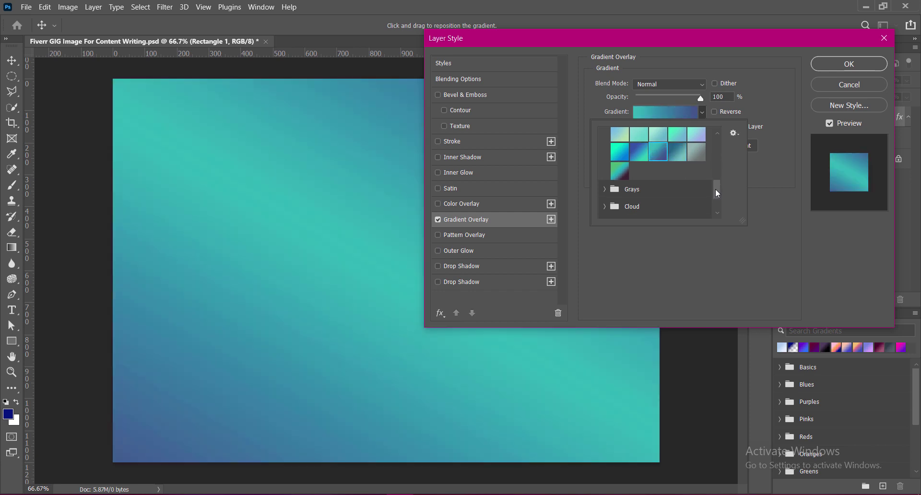
{"action": "left_click_drag", "start_coordinate": [716, 190], "coordinate": [715, 154]}
{"action": "left_click", "coordinate": [604, 133]}
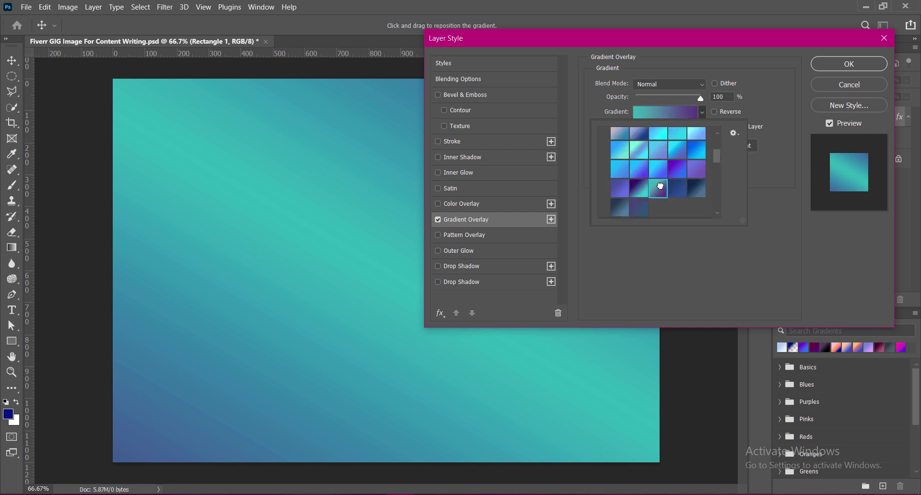
{"action": "left_click", "coordinate": [658, 170]}
{"action": "scroll", "coordinate": [718, 167], "scroll_direction": "down", "scroll_amount": 1}
{"action": "mouse_move", "coordinate": [718, 167]}
{"action": "left_mouse_down"}
{"action": "mouse_move", "coordinate": [718, 198]}
{"action": "mouse_move", "coordinate": [718, 161]}
{"action": "left_mouse_up"}
{"action": "left_click", "coordinate": [675, 161]}
{"action": "left_click", "coordinate": [669, 162]}
{"action": "left_click", "coordinate": [656, 157]}
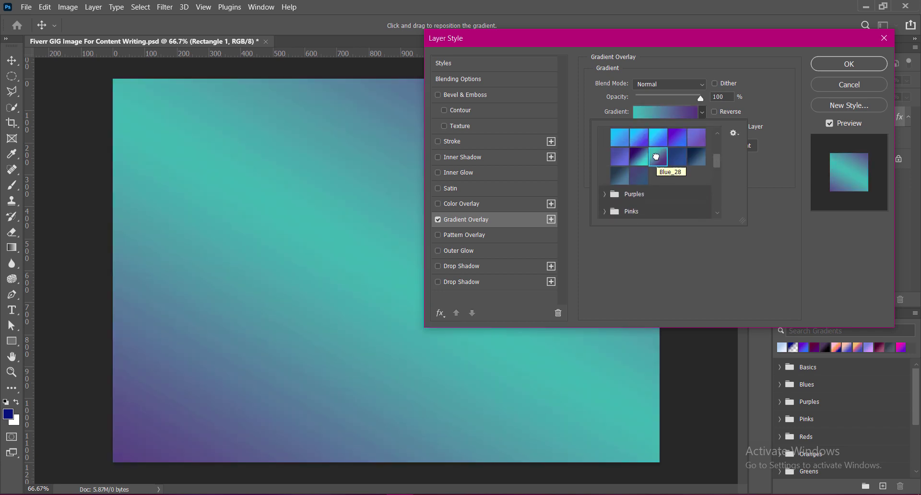
{"action": "left_click", "coordinate": [759, 192]}
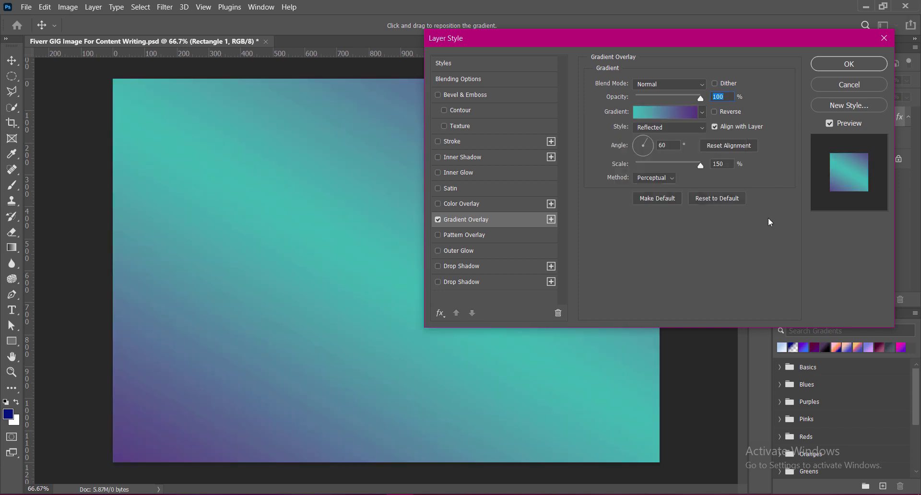
- Set the gradient to Linear style, −60° angle, Classic method and 111% scale
{"action": "left_click", "coordinate": [674, 126]}
{"action": "left_click", "coordinate": [650, 140]}
{"action": "left_click", "coordinate": [714, 111]}
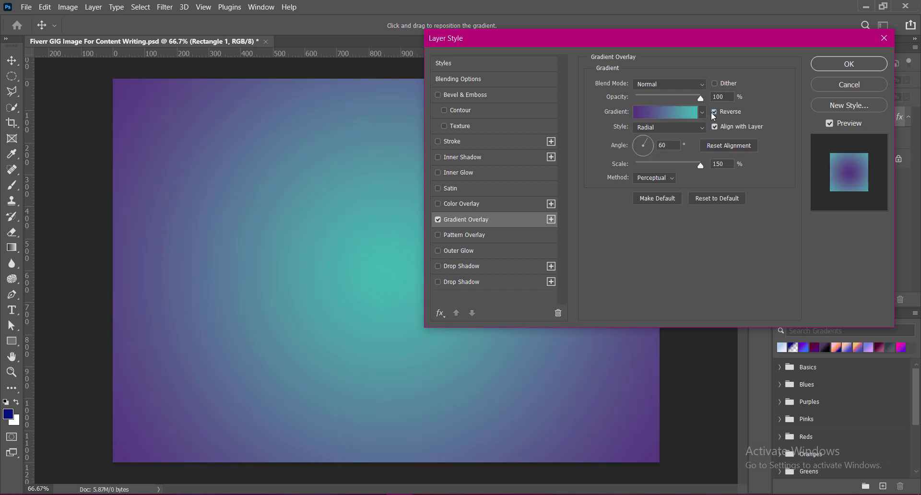
{"action": "left_click", "coordinate": [714, 112]}
{"action": "left_click", "coordinate": [688, 128]}
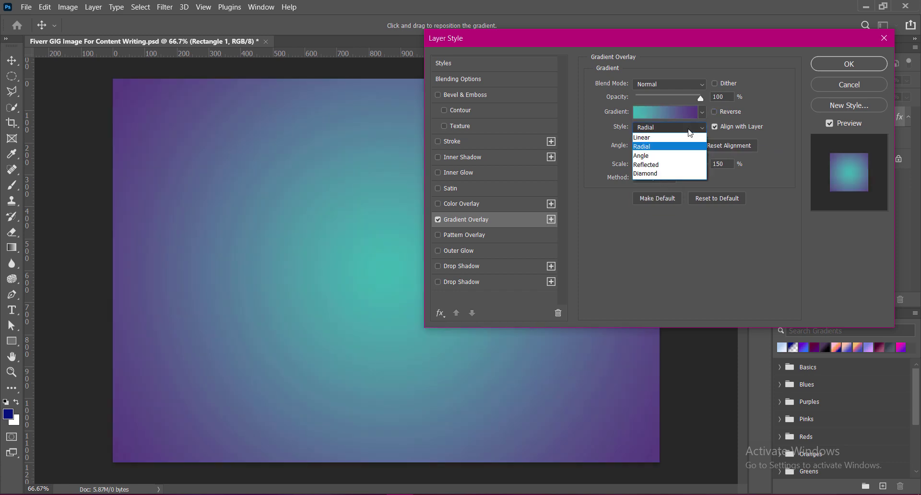
{"action": "left_click", "coordinate": [676, 138]}
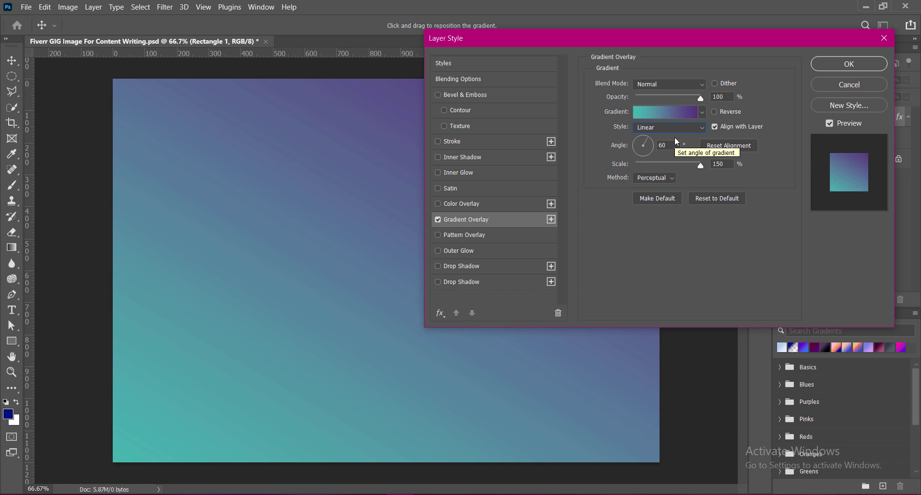
{"action": "left_click", "coordinate": [714, 111]}
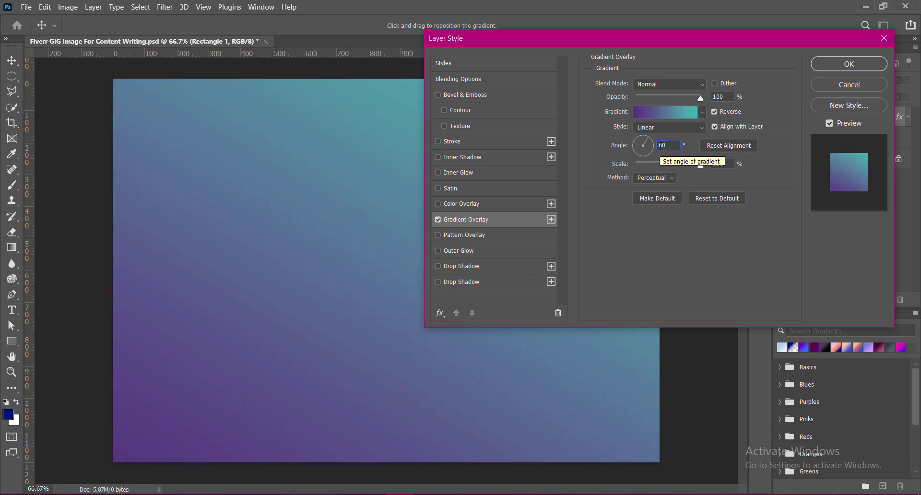
{"action": "type", "text": "-"}
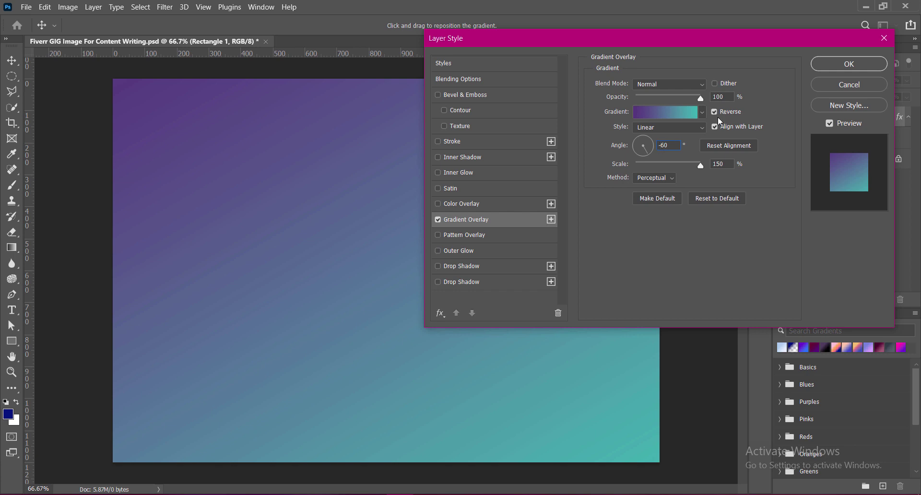
{"action": "left_click", "coordinate": [715, 112]}
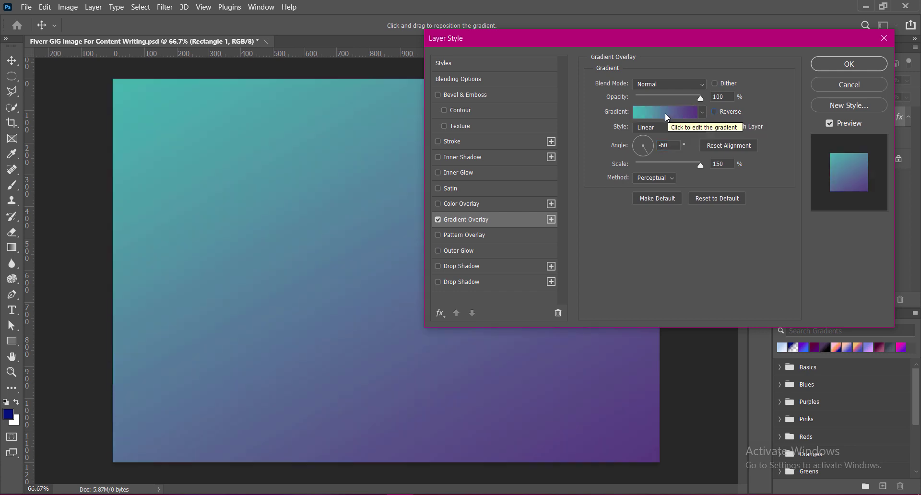
{"action": "left_click", "coordinate": [655, 178]}
{"action": "left_click", "coordinate": [654, 202]}
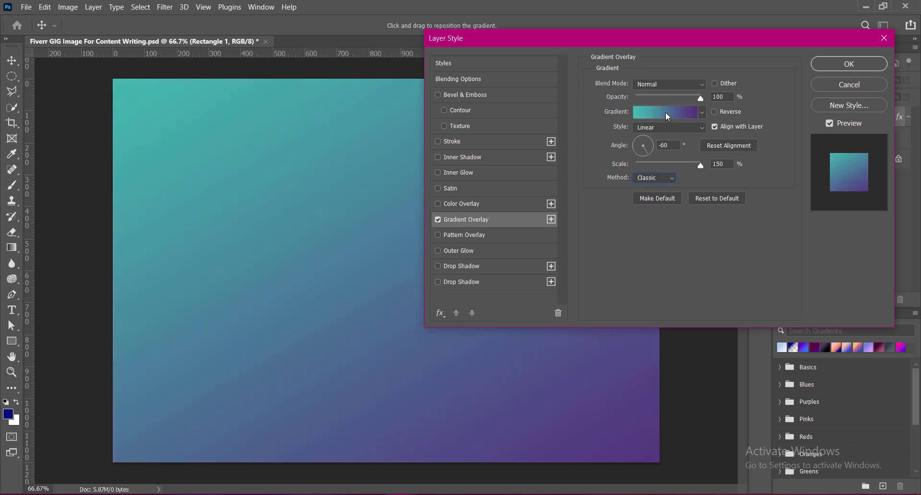
{"action": "left_click_drag", "start_coordinate": [700, 165], "coordinate": [681, 166]}
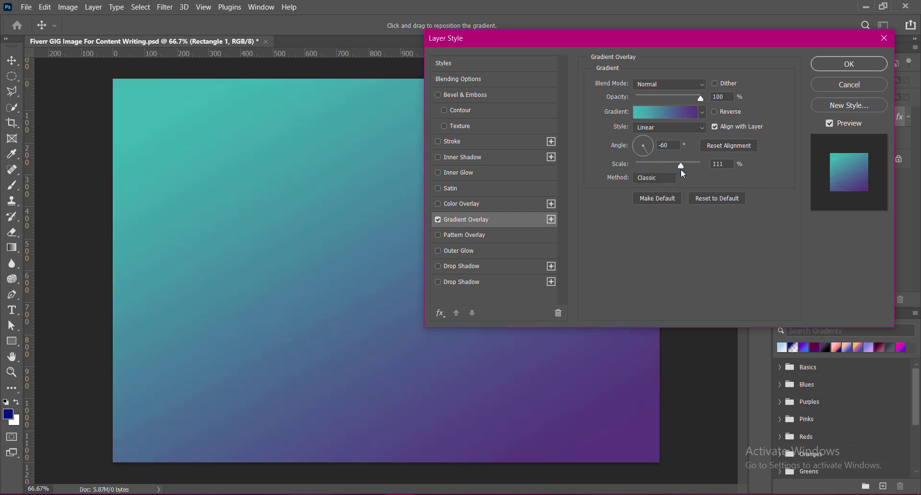
- Change the gradient's left colour stop to a dark teal
{"action": "left_click", "coordinate": [668, 112]}
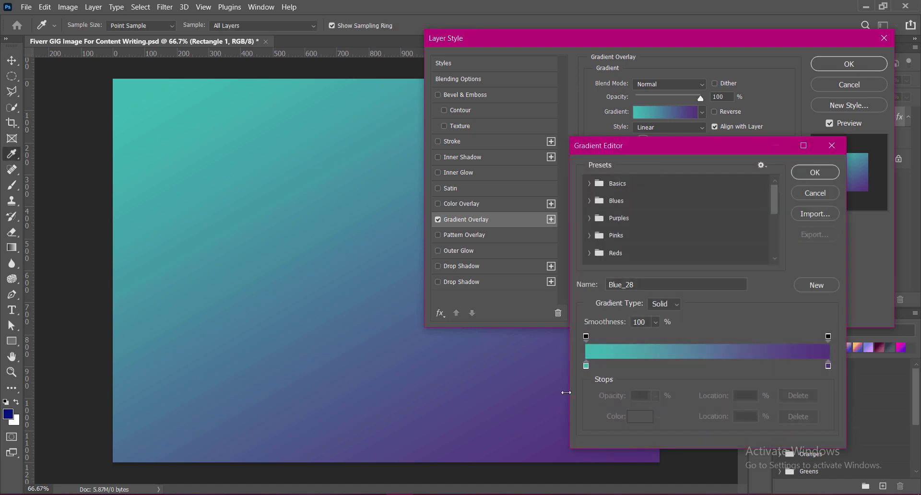
{"action": "double_click", "coordinate": [586, 366]}
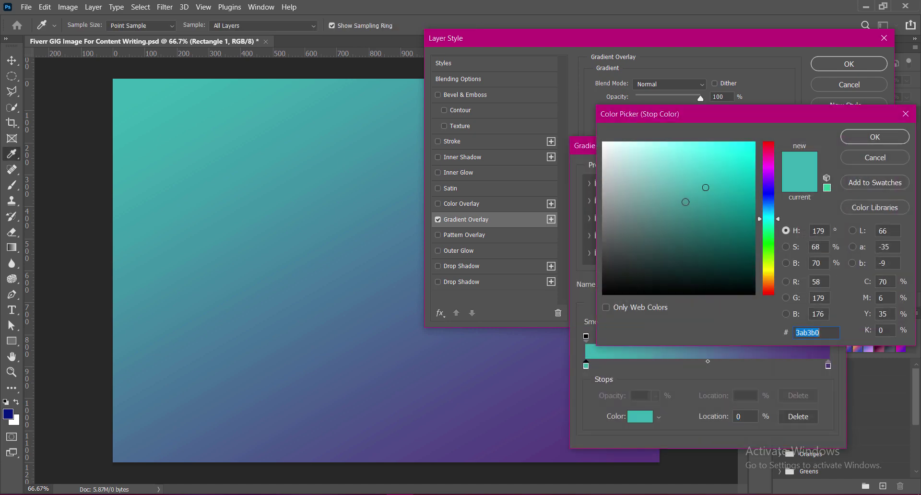
{"action": "left_click", "coordinate": [754, 242]}
{"action": "left_click_drag", "start_coordinate": [753, 229], "coordinate": [756, 218]}
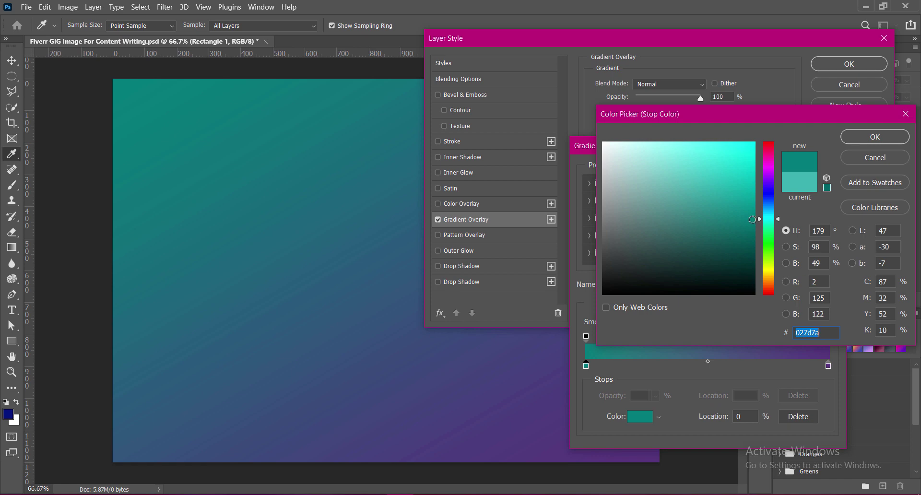
{"action": "left_click", "coordinate": [755, 224]}
{"action": "left_click", "coordinate": [755, 219]}
{"action": "left_click", "coordinate": [871, 137]}
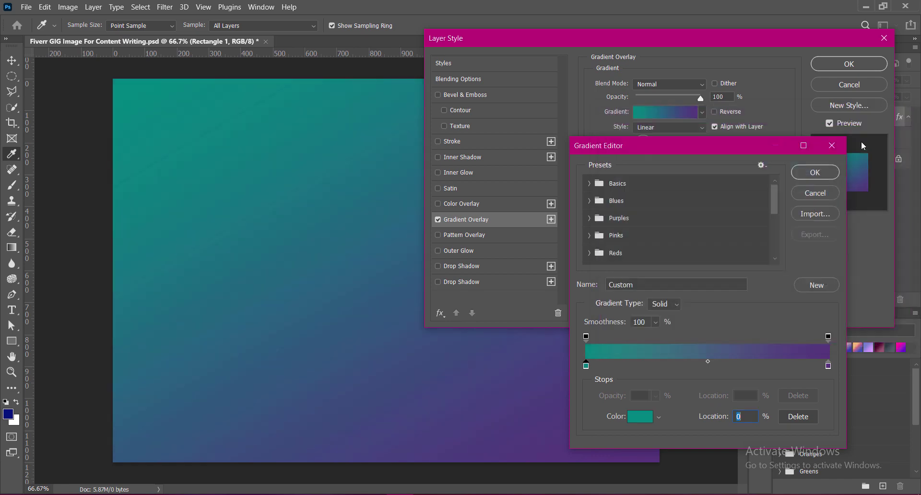
- Set the right stop to dark purple #362250 and apply the gradient overlay
{"action": "double_click", "coordinate": [828, 366]}
{"action": "left_click_drag", "start_coordinate": [694, 242], "coordinate": [690, 247]}
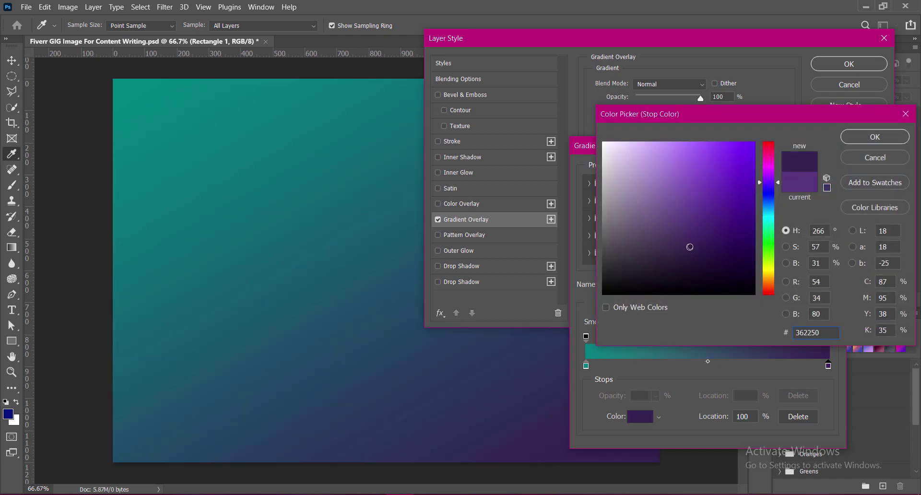
{"action": "left_click", "coordinate": [847, 139]}
{"action": "left_click", "coordinate": [796, 175]}
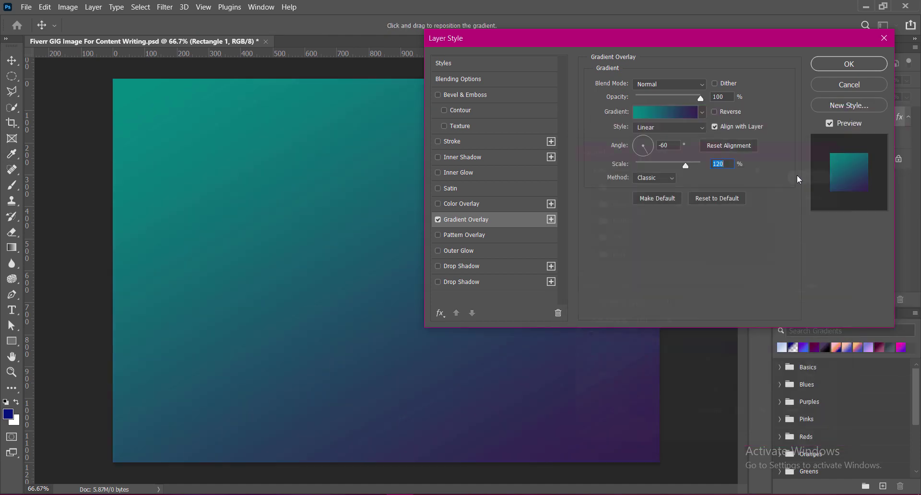
{"action": "left_click", "coordinate": [657, 178]}
{"action": "left_click", "coordinate": [686, 167]}
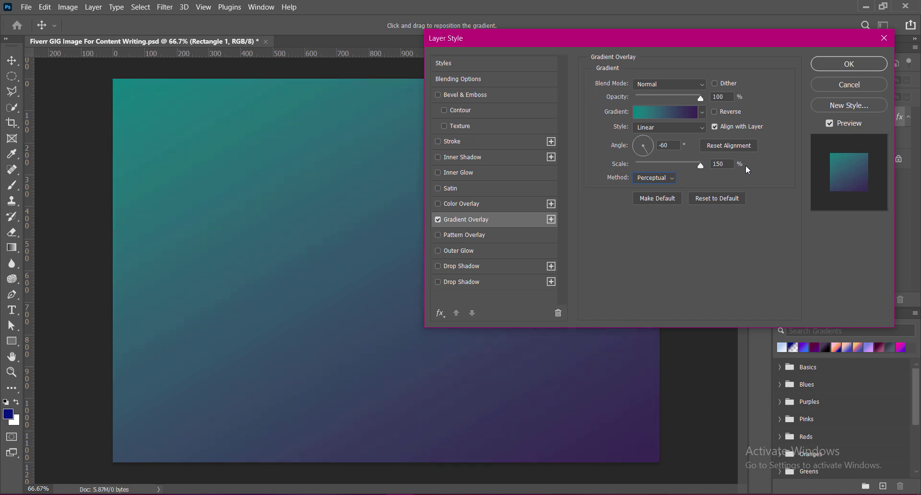
{"action": "left_click", "coordinate": [666, 178]}
{"action": "left_click", "coordinate": [659, 206]}
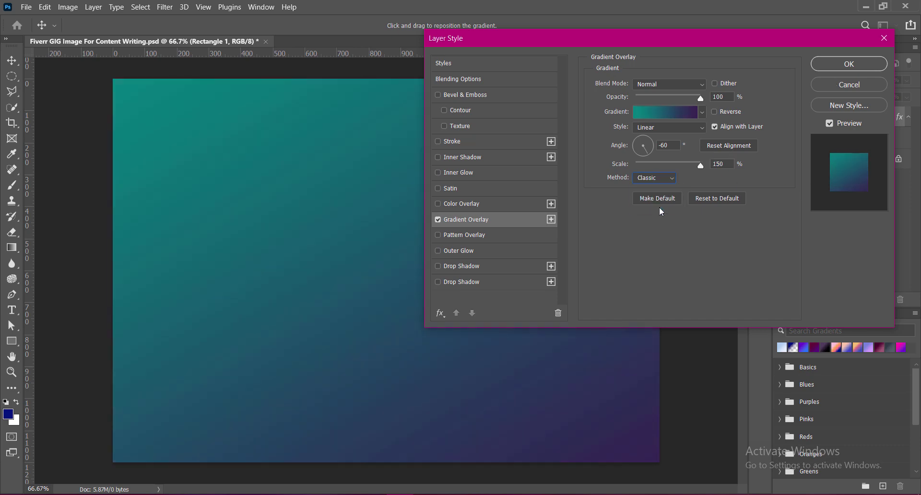
{"action": "left_click", "coordinate": [844, 68]}
- On a new layer, draw a thin dark blue bar about 51 px tall across the canvas top
{"action": "left_click", "coordinate": [884, 299]}
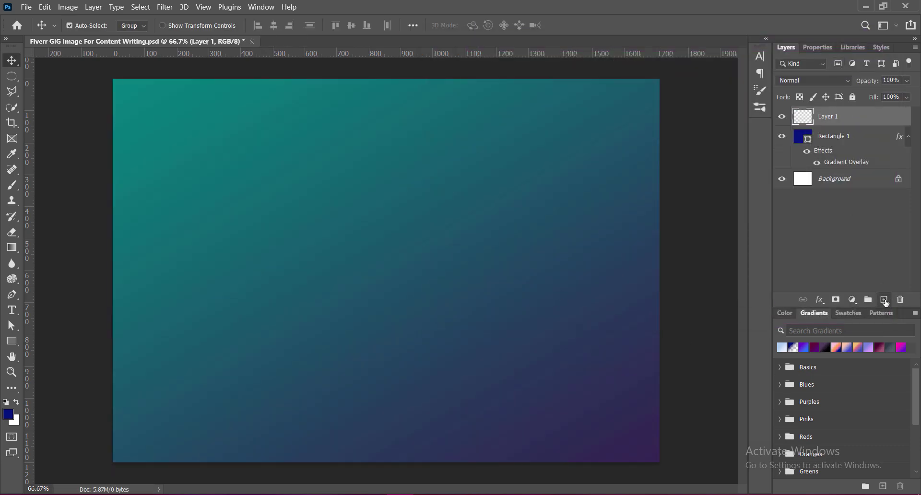
{"action": "left_click", "coordinate": [12, 340]}
{"action": "left_click_drag", "start_coordinate": [86, 136], "coordinate": [726, 156]}
{"action": "left_click_drag", "start_coordinate": [406, 156], "coordinate": [406, 152]}
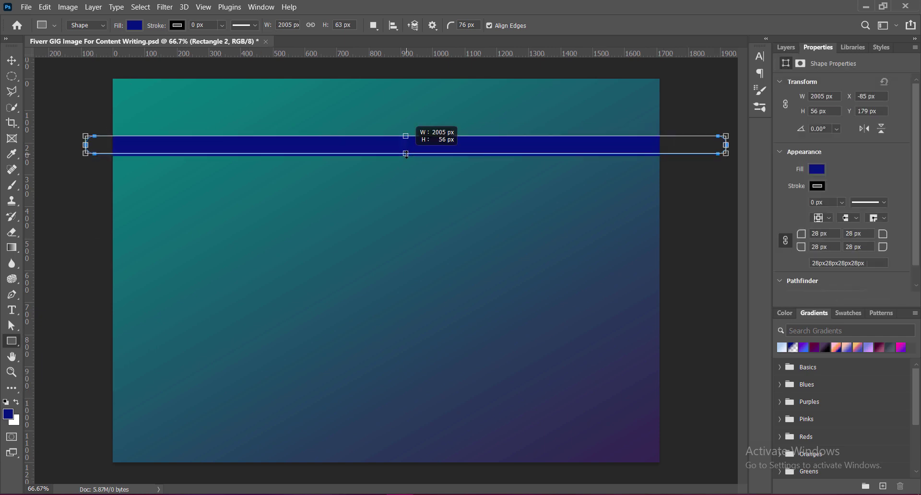
{"action": "key", "text": "v"}
{"action": "left_click", "coordinate": [72, 106]}
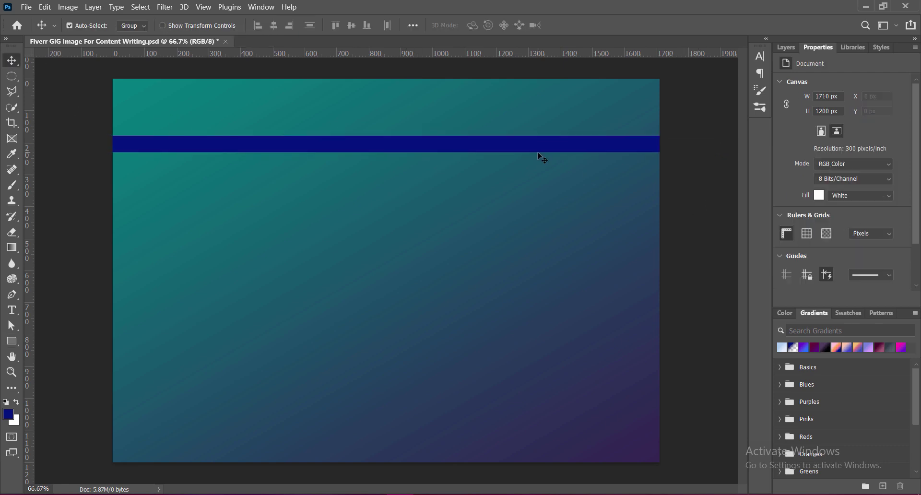
{"action": "left_click", "coordinate": [787, 48]}
- Enable a 90° Gradient Overlay on the bar and preview several gradient presets
{"action": "double_click", "coordinate": [873, 111]}
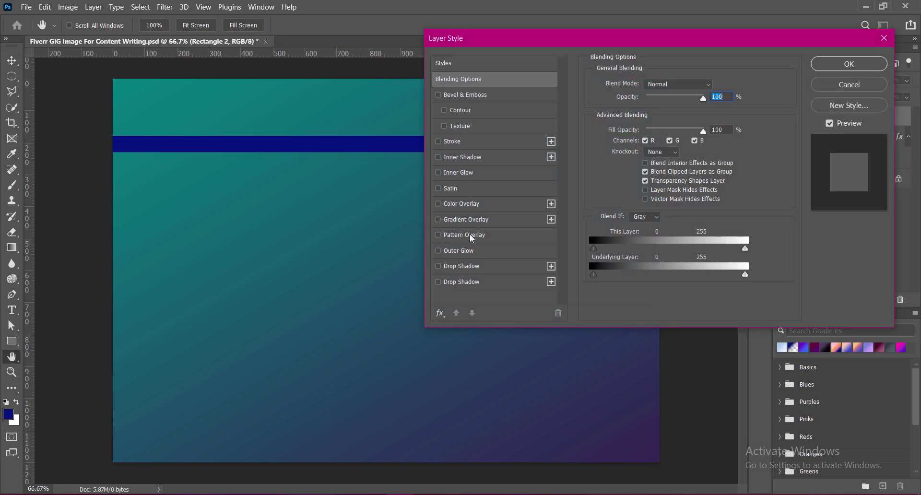
{"action": "left_click", "coordinate": [437, 219]}
{"action": "left_click", "coordinate": [463, 219]}
{"action": "left_click_drag", "start_coordinate": [605, 145], "coordinate": [614, 146]}
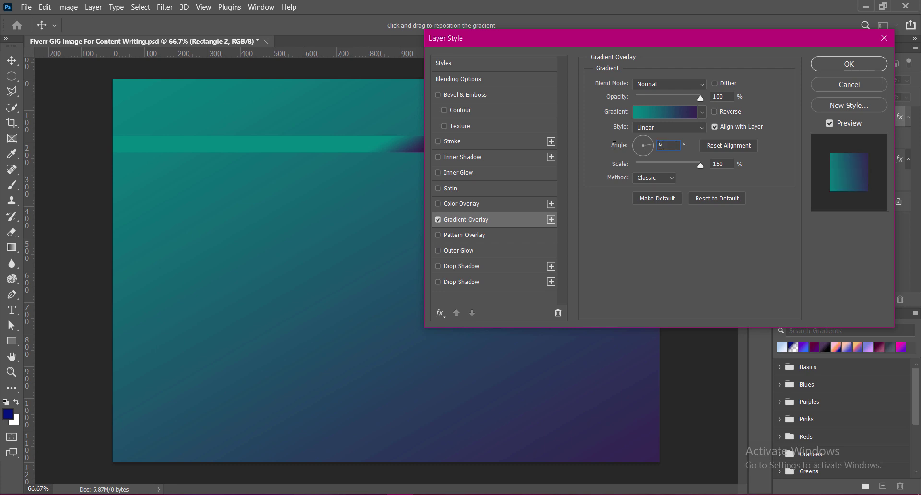
{"action": "left_click", "coordinate": [702, 114]}
{"action": "left_click", "coordinate": [636, 157]}
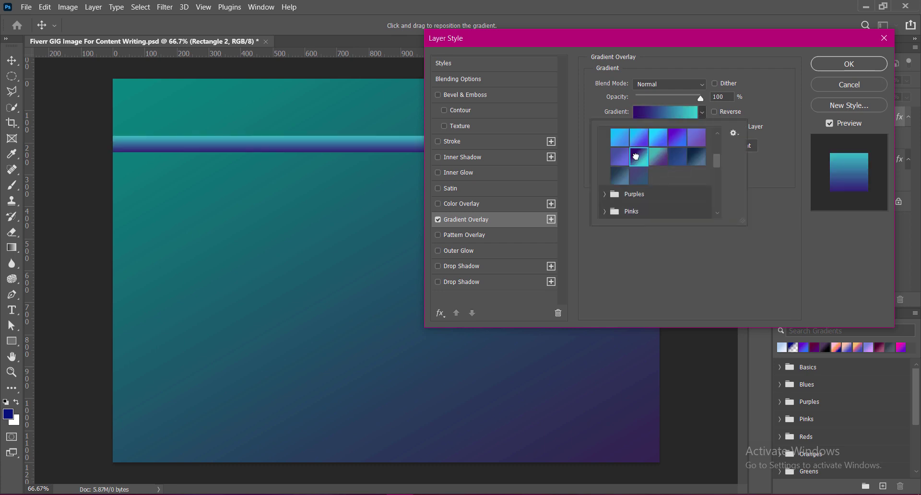
{"action": "left_click", "coordinate": [657, 159]}
{"action": "scroll", "coordinate": [657, 163], "scroll_direction": "up", "scroll_amount": 2}
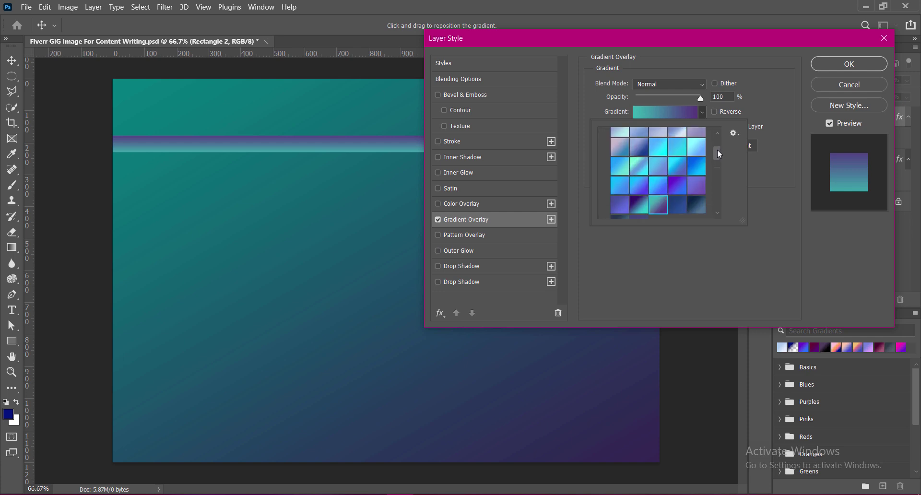
{"action": "left_click", "coordinate": [655, 176]}
{"action": "left_click", "coordinate": [658, 193]}
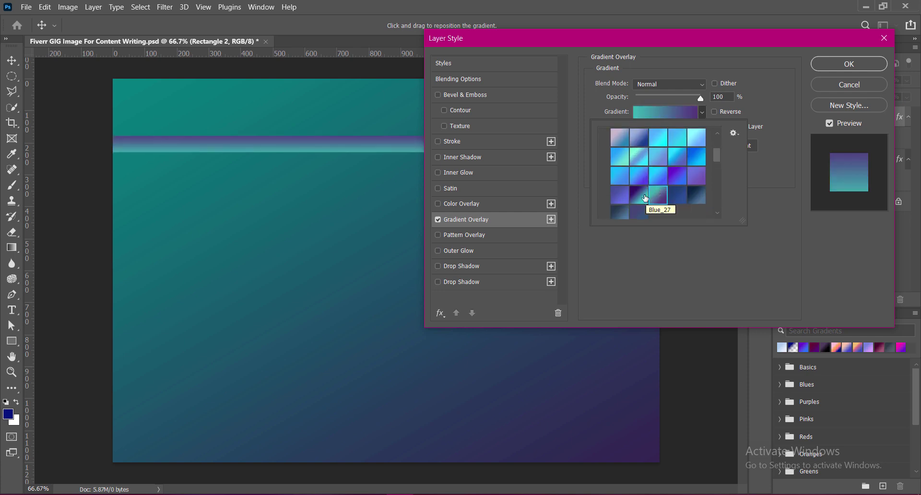
- Apply the light cyan-blue gradient preset to the bar in its normal direction
{"action": "left_click", "coordinate": [618, 197]}
{"action": "left_click", "coordinate": [640, 198]}
{"action": "left_click", "coordinate": [641, 163]}
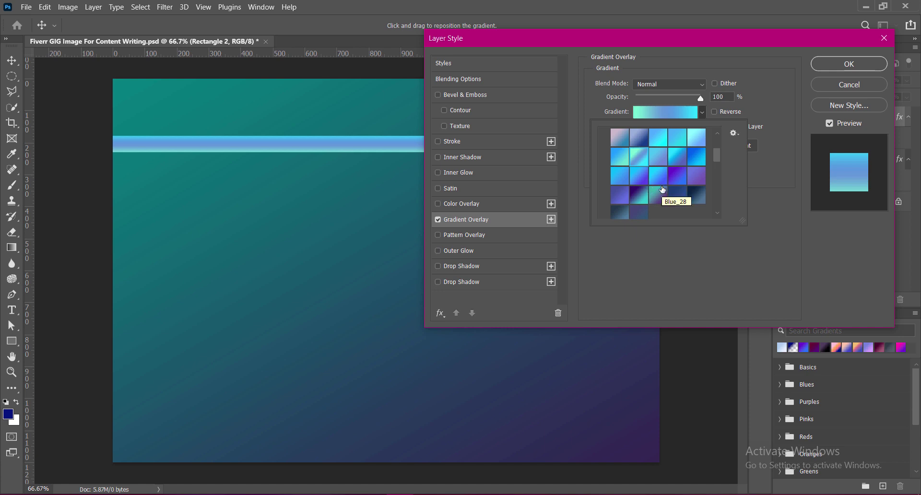
{"action": "left_click", "coordinate": [657, 191]}
{"action": "left_click", "coordinate": [620, 158]}
{"action": "left_click", "coordinate": [757, 212]}
{"action": "left_click", "coordinate": [714, 111]}
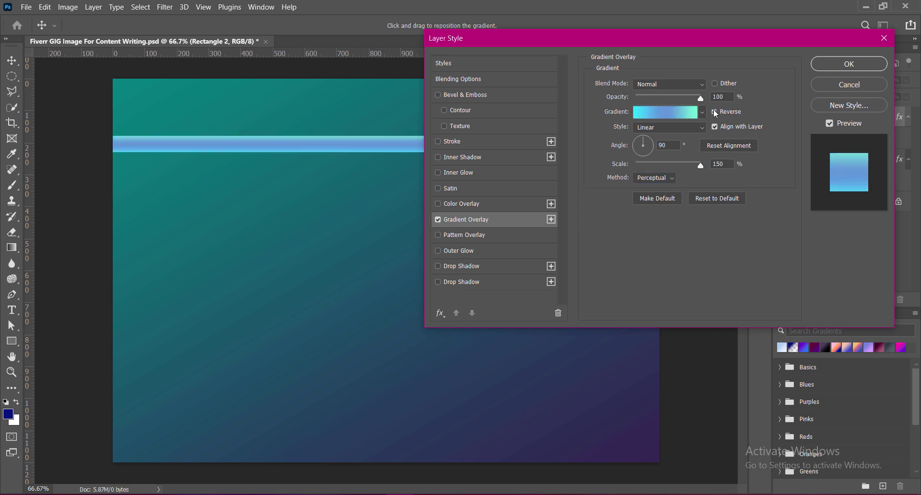
{"action": "left_click", "coordinate": [714, 112]}
{"action": "left_click", "coordinate": [714, 112]}
{"action": "left_click", "coordinate": [714, 112]}
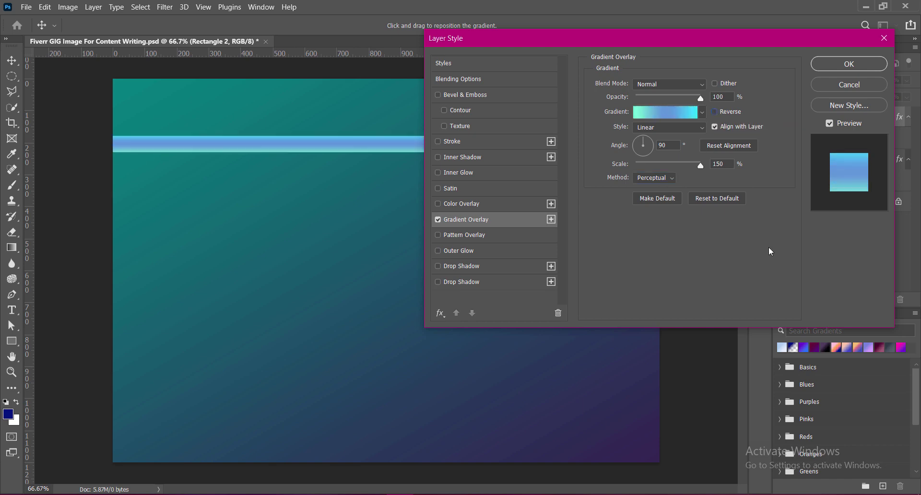
{"action": "left_click", "coordinate": [843, 60]}
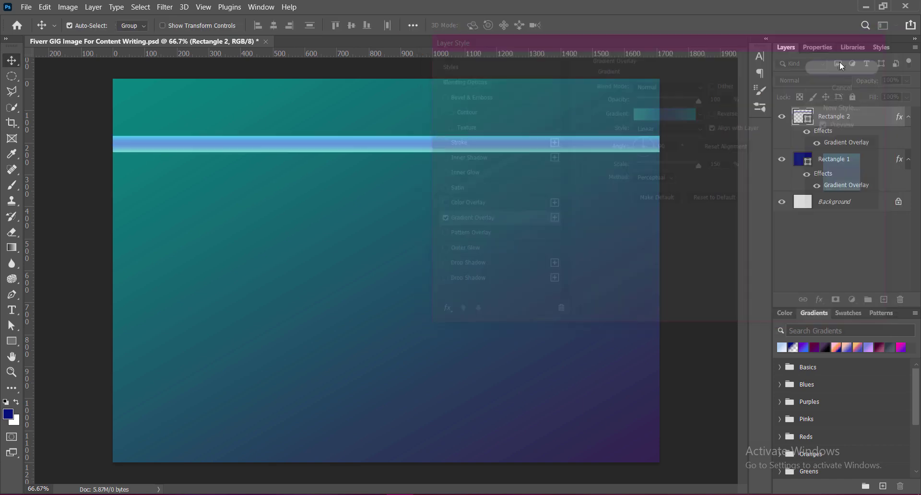
- Add two Drop Shadows: one with spread 0 and size 21 px, one at 0 distance
{"action": "double_click", "coordinate": [858, 117]}
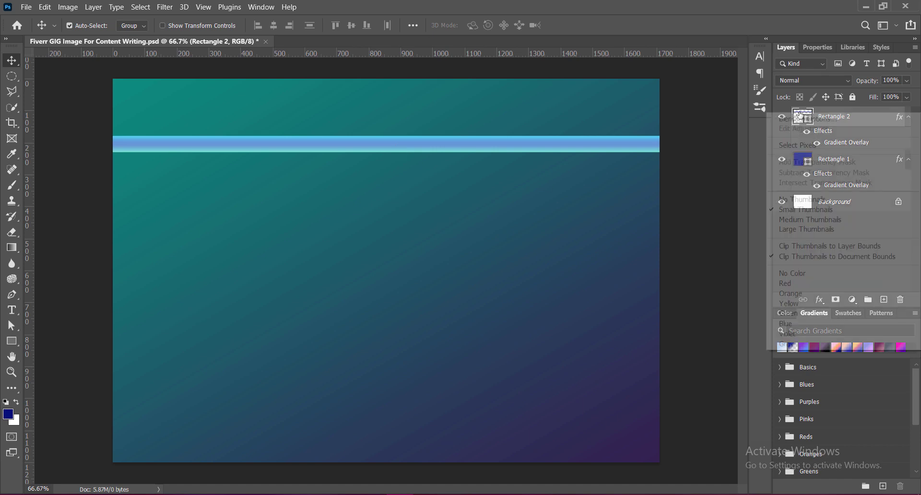
{"action": "left_click", "coordinate": [438, 267]}
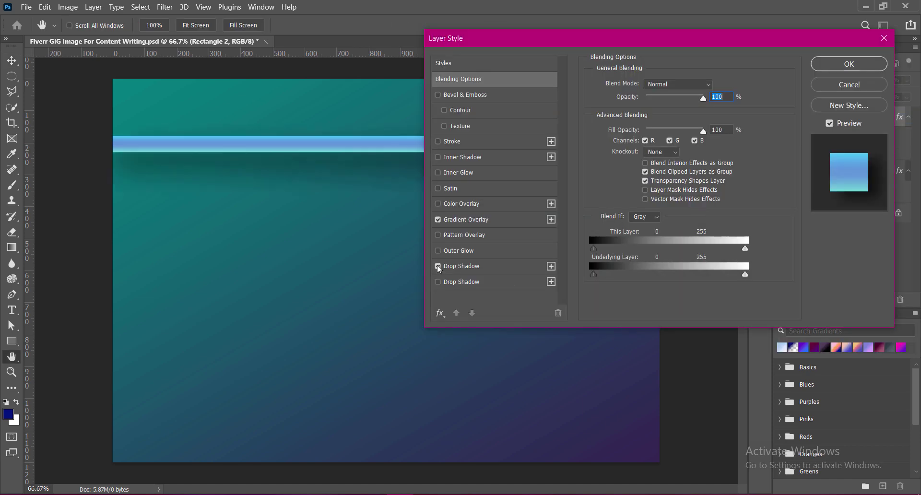
{"action": "left_click", "coordinate": [438, 282]}
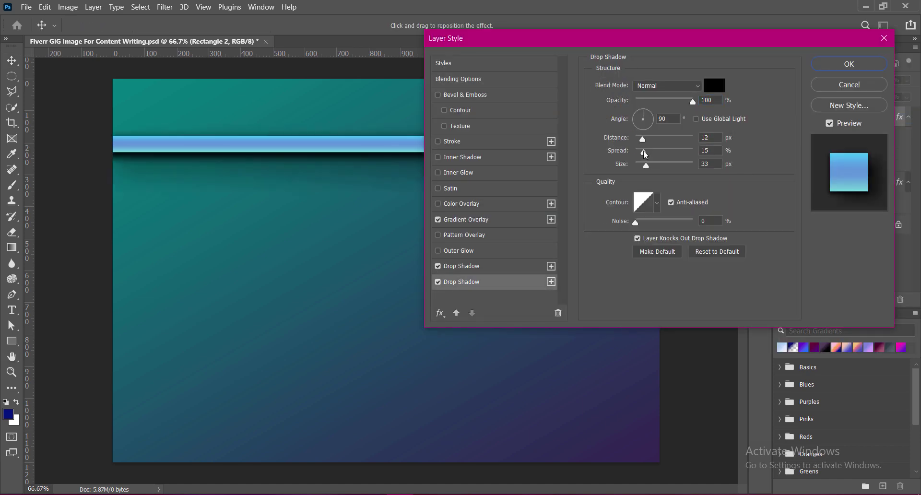
{"action": "mouse_move", "coordinate": [644, 153]}
{"action": "left_mouse_down"}
{"action": "mouse_move", "coordinate": [634, 153]}
{"action": "mouse_move", "coordinate": [643, 168]}
{"action": "left_mouse_up"}
{"action": "left_click", "coordinate": [643, 166]}
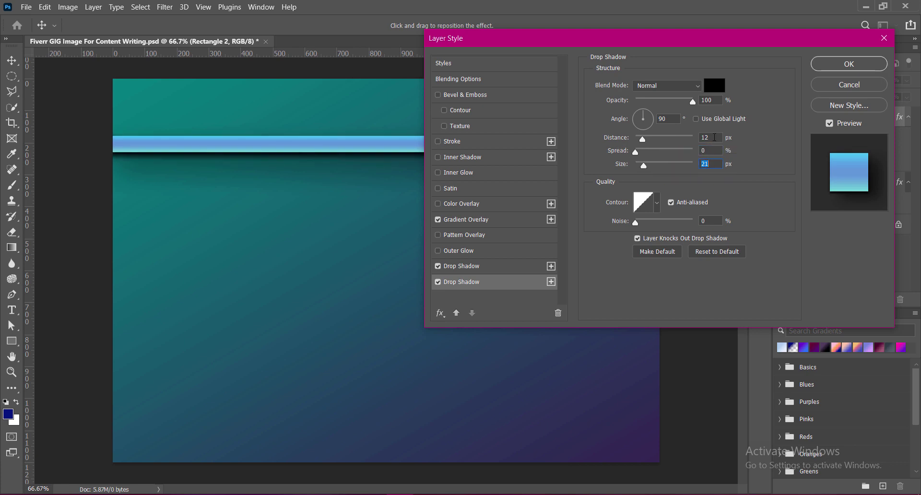
{"action": "left_click", "coordinate": [465, 267]}
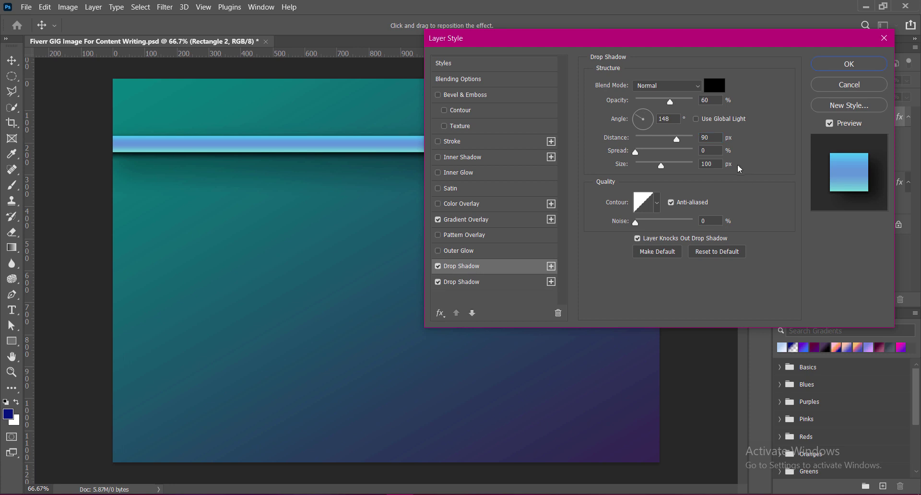
{"action": "left_click_drag", "start_coordinate": [670, 143], "coordinate": [583, 141]}
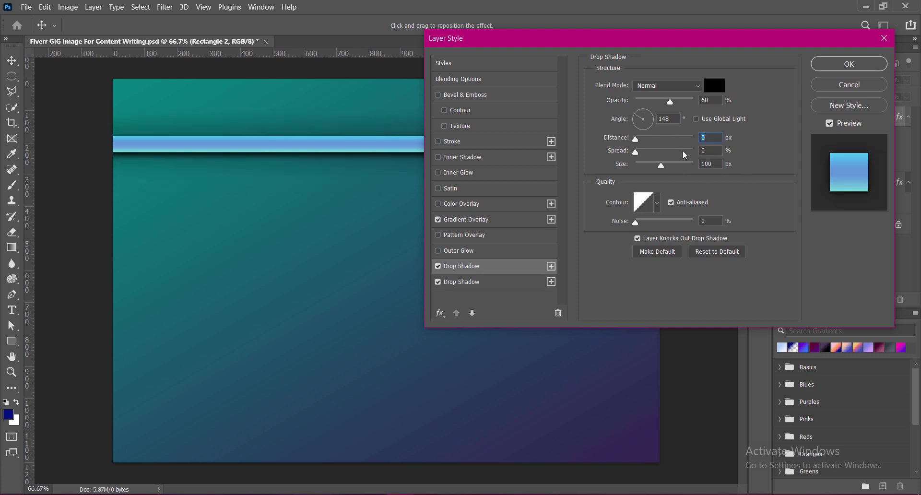
{"action": "scroll", "coordinate": [687, 101], "scroll_direction": "up", "scroll_amount": 15}
{"action": "left_click_drag", "start_coordinate": [661, 166], "coordinate": [655, 168]}
- Set a shadow value to 63 and the second shadow's opacity to 84%, then apply
{"action": "double_click", "coordinate": [673, 117]}
{"action": "type", "text": "63"}
{"action": "left_click", "coordinate": [477, 280]}
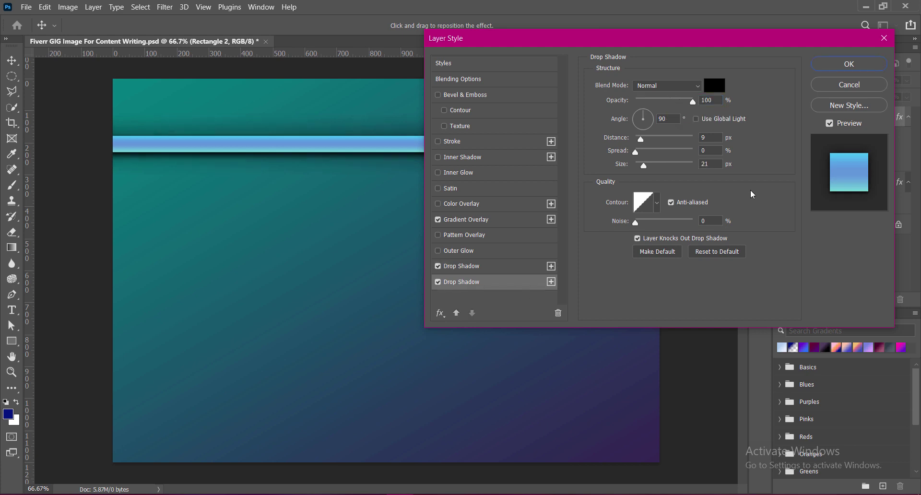
{"action": "left_click", "coordinate": [456, 267]}
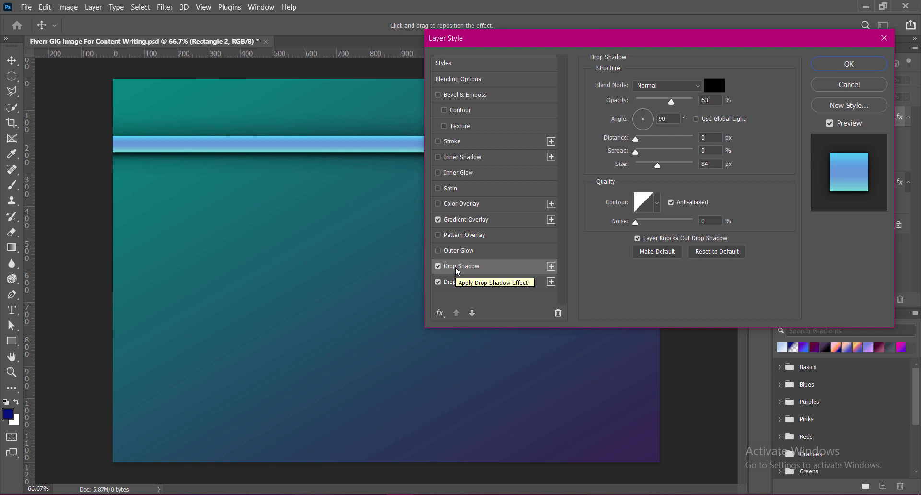
{"action": "left_click", "coordinate": [476, 283]}
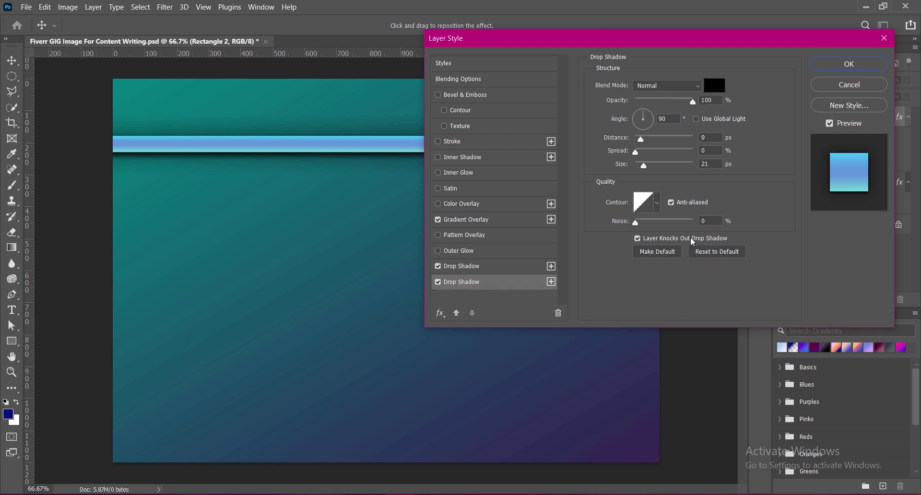
{"action": "mouse_move", "coordinate": [684, 238]}
{"action": "double_click", "coordinate": [707, 99]}
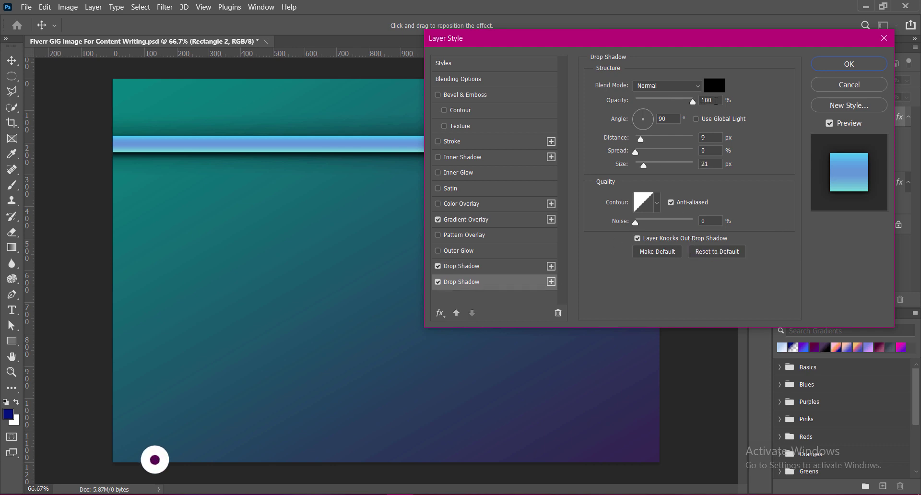
{"action": "type", "text": "84"}
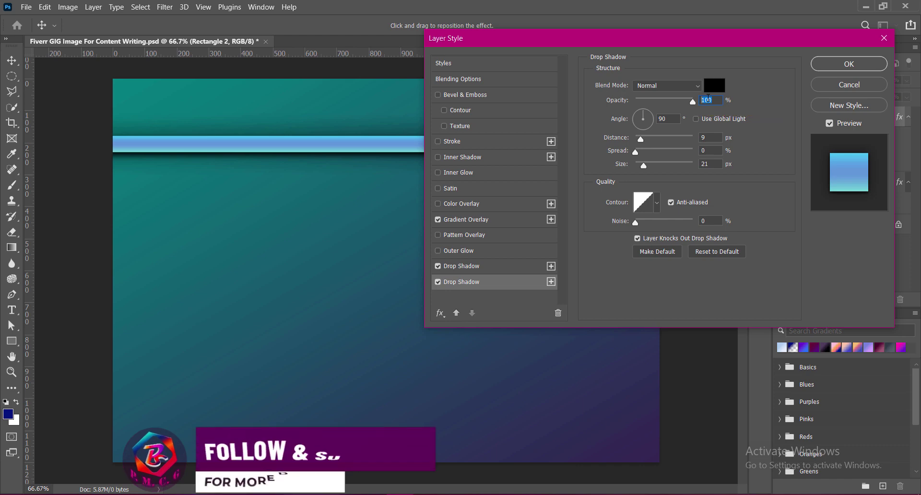
{"action": "left_click", "coordinate": [839, 63]}
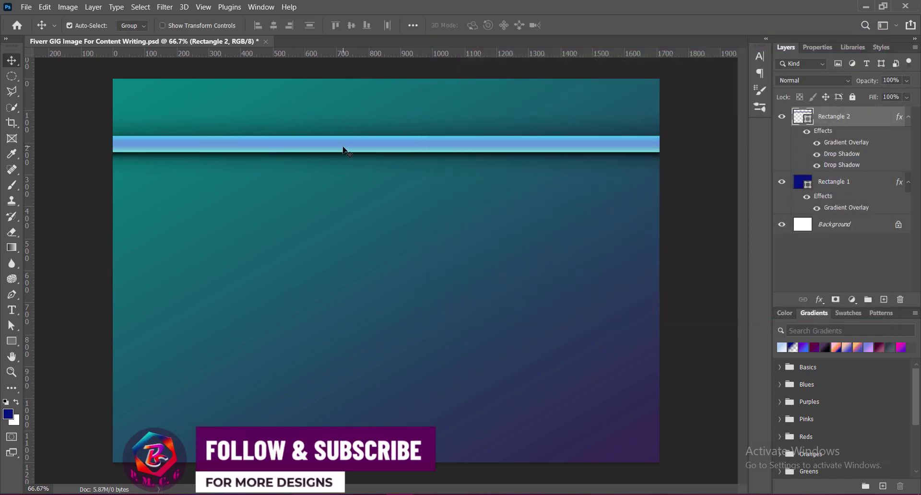
- Duplicate the bar, rotate the copy 90° upright, and place it behind, near the left edge
{"action": "mouse_move", "coordinate": [344, 151]}
{"action": "left_mouse_down"}
{"action": "mouse_move", "coordinate": [382, 149]}
{"action": "mouse_move", "coordinate": [383, 238]}
{"action": "left_mouse_up"}
{"action": "key", "text": "ctrl+t"}
{"action": "right_click", "coordinate": [383, 235]}
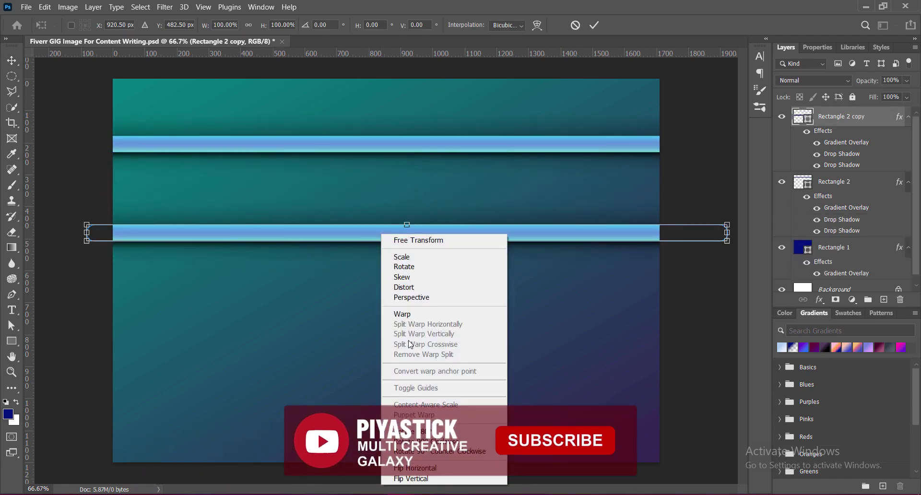
{"action": "left_click", "coordinate": [422, 441]}
{"action": "key", "text": "Return"}
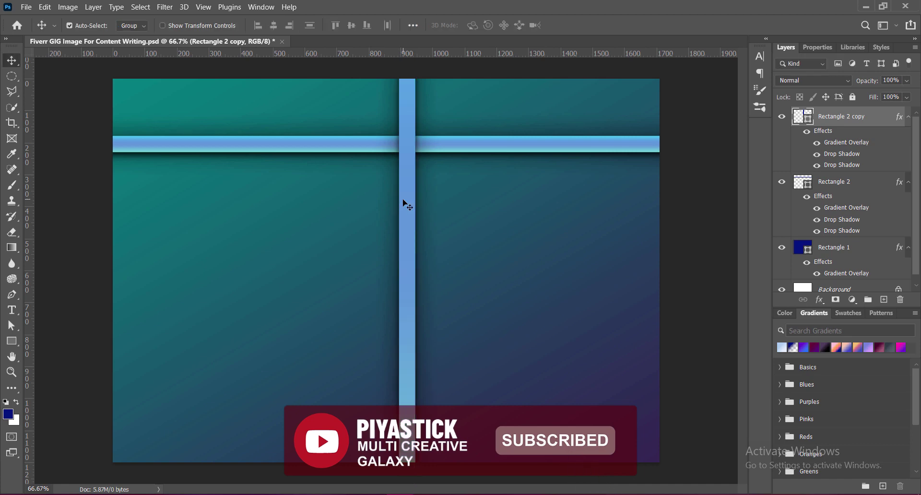
{"action": "left_click_drag", "start_coordinate": [404, 254], "coordinate": [203, 235]}
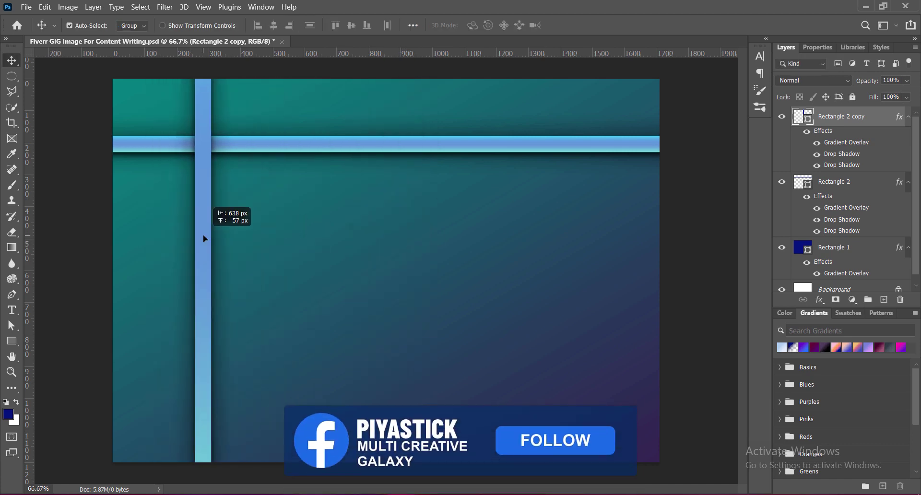
{"action": "left_click_drag", "start_coordinate": [848, 117], "coordinate": [840, 225]}
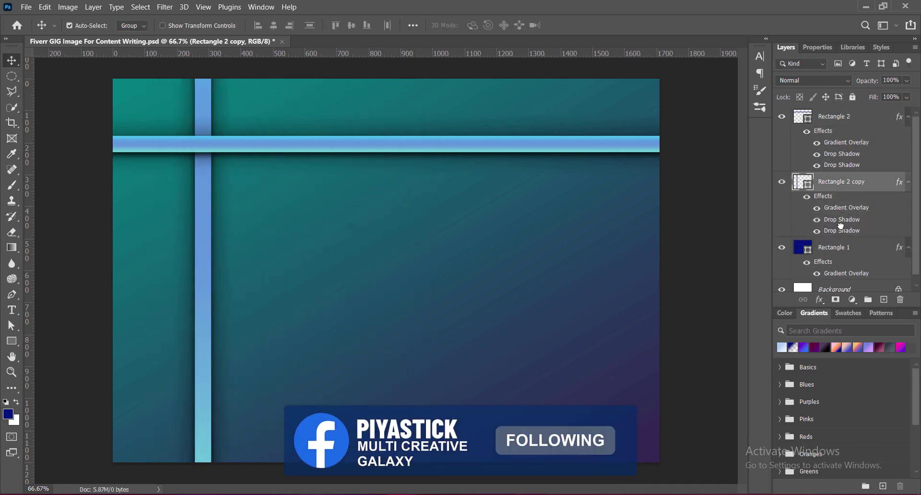
{"action": "left_click_drag", "start_coordinate": [201, 290], "coordinate": [153, 289]}
{"action": "left_click_drag", "start_coordinate": [169, 285], "coordinate": [177, 285]}
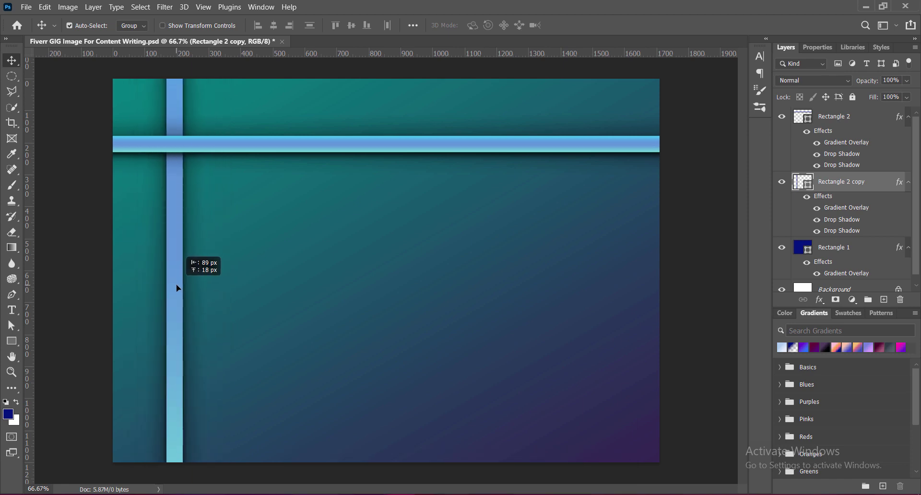
- Thin the horizontal bar to 39 px and the vertical bar to 45 px height
{"action": "left_click", "coordinate": [387, 149]}
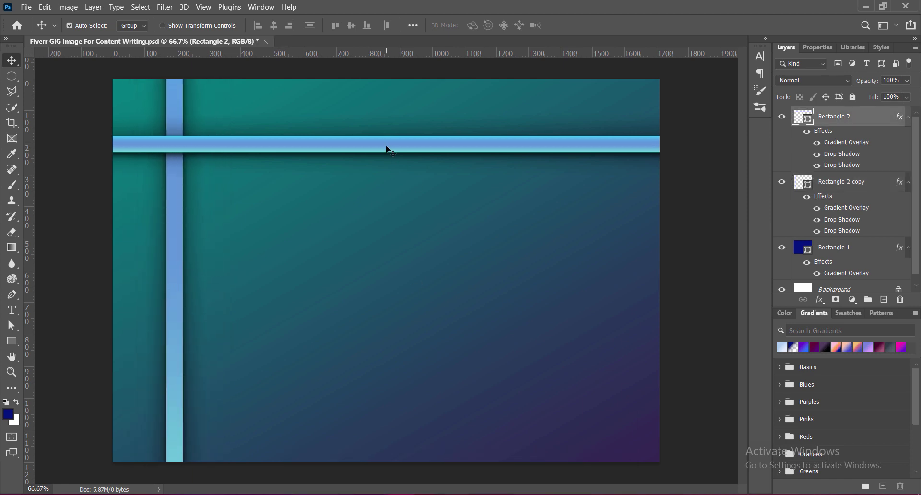
{"action": "left_click", "coordinate": [818, 47]}
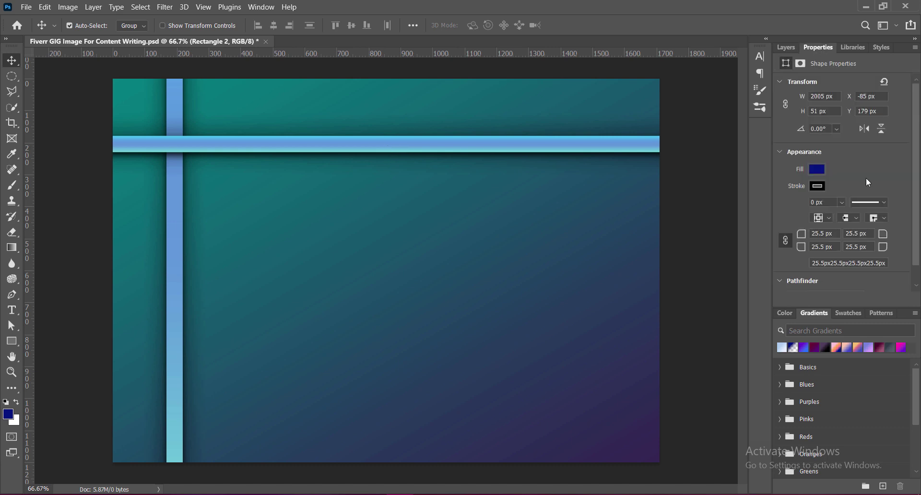
{"action": "type", "text": "39"}
{"action": "key", "text": "Return"}
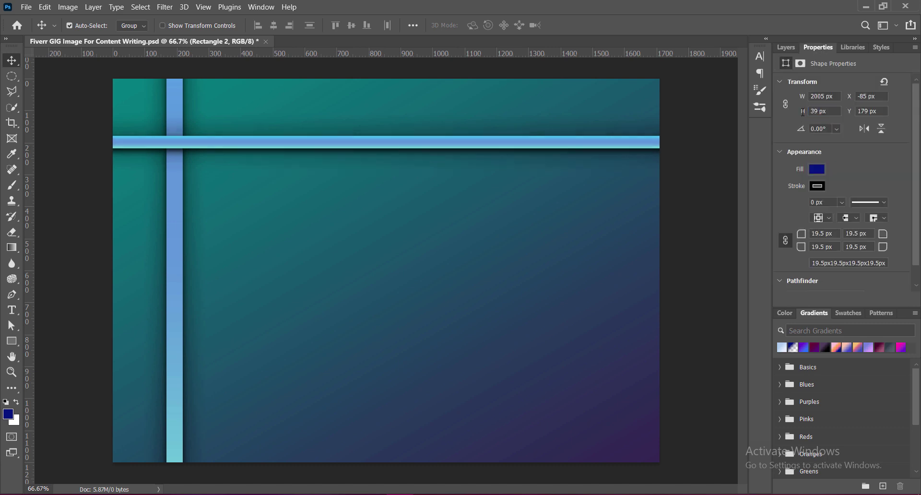
{"action": "left_click", "coordinate": [175, 235]}
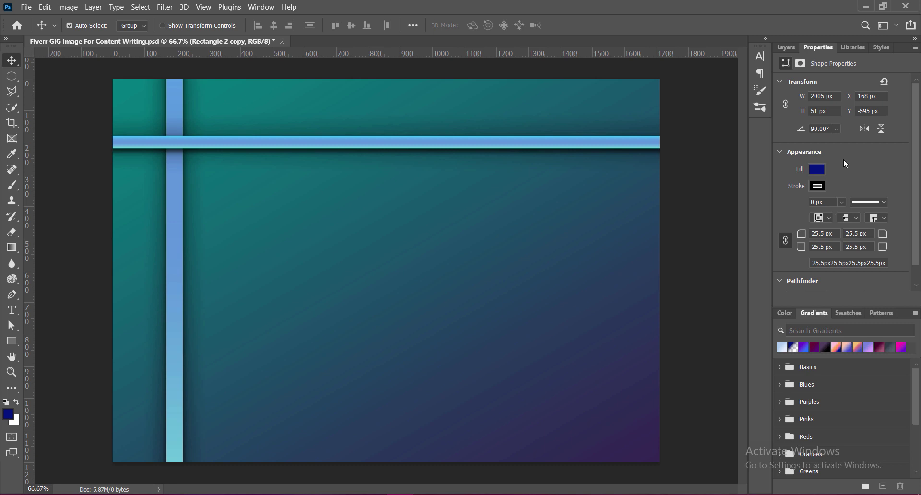
{"action": "type", "text": "45"}
{"action": "key", "text": "Return"}
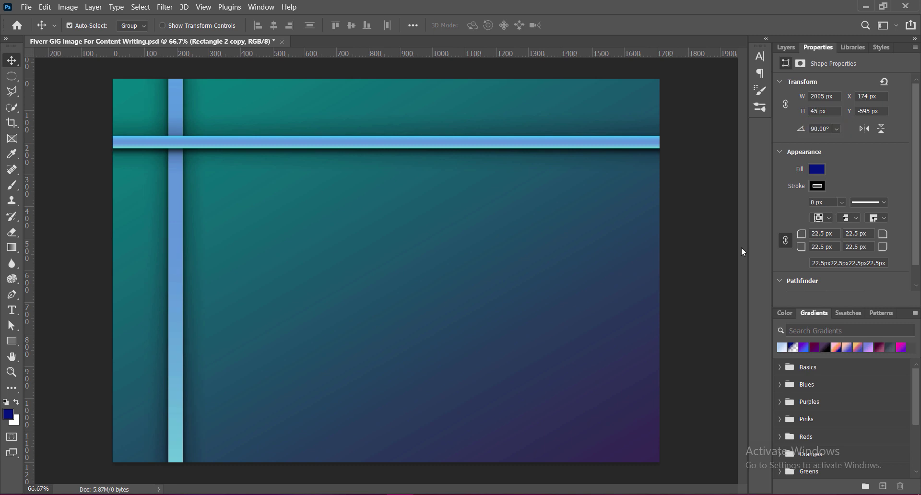
{"action": "left_click", "coordinate": [685, 260]}
- Nudge both bars up and left toward the top-left corner and save the document
{"action": "left_click_drag", "start_coordinate": [179, 251], "coordinate": [172, 246]}
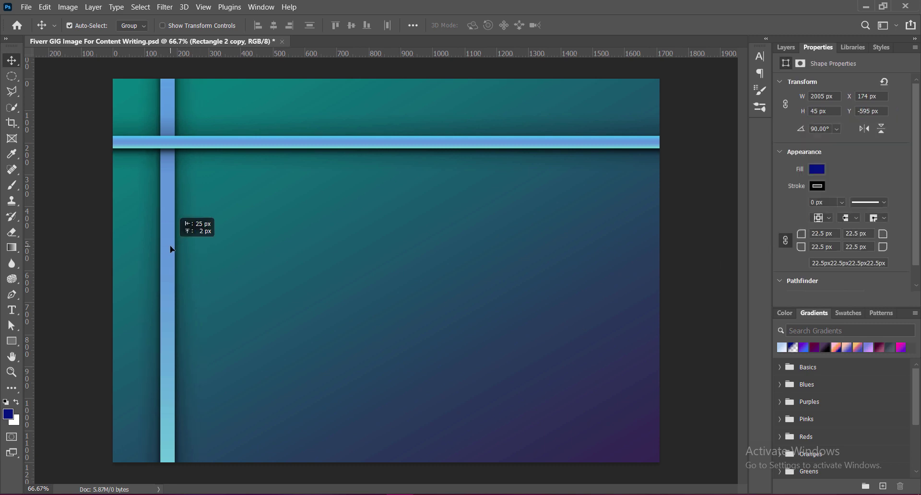
{"action": "left_click_drag", "start_coordinate": [308, 145], "coordinate": [307, 138]}
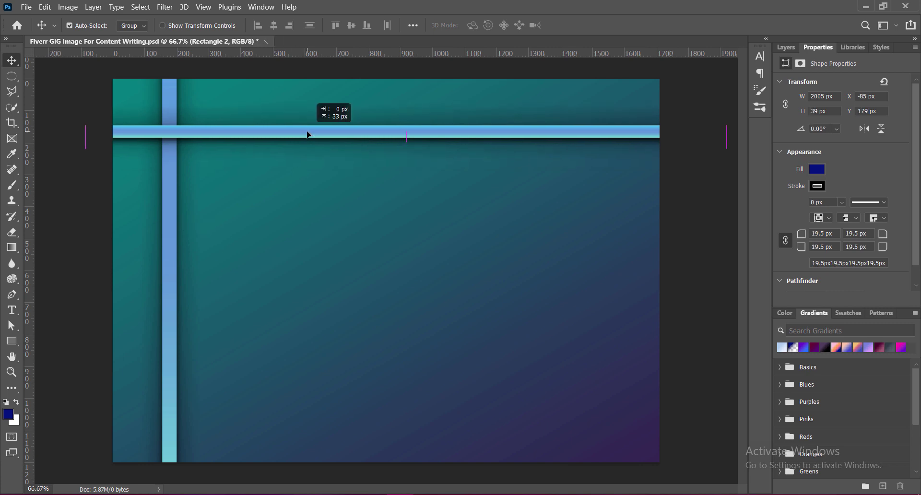
{"action": "left_click_drag", "start_coordinate": [167, 231], "coordinate": [161, 231]}
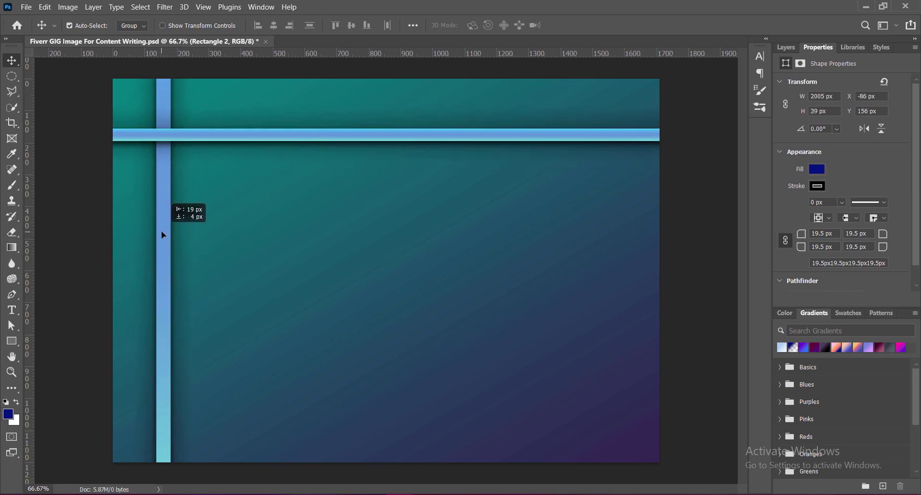
{"action": "left_click_drag", "start_coordinate": [312, 139], "coordinate": [313, 132]}
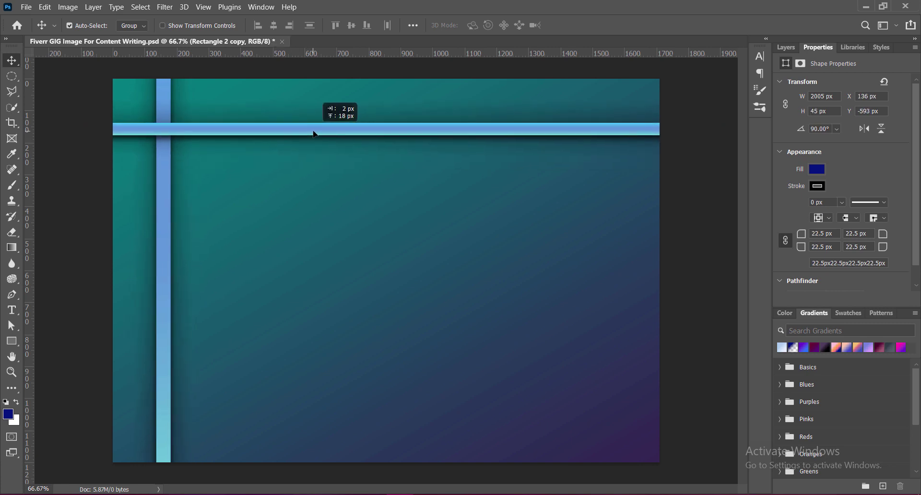
{"action": "left_click", "coordinate": [684, 313]}
{"action": "key", "text": "ctrl+s"}
{"action": "left_click", "coordinate": [161, 259]}
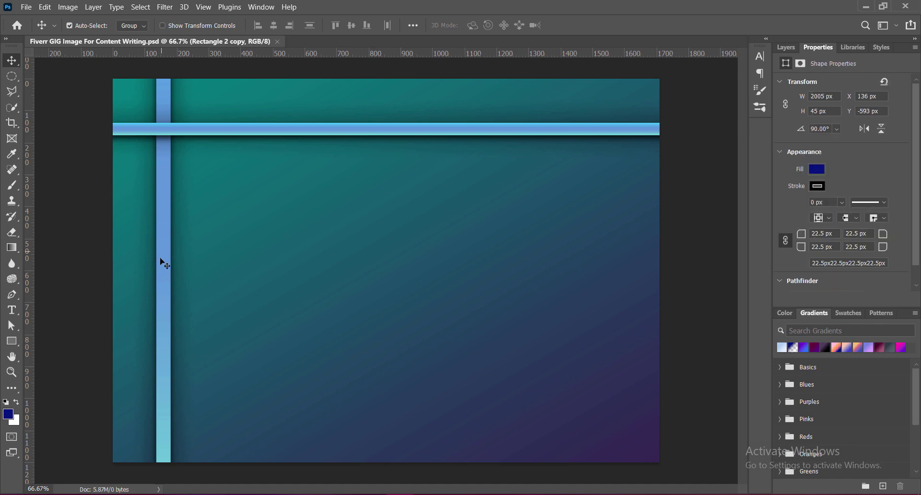
{"action": "left_click", "coordinate": [785, 47]}
- Give the vertical bar a white Hard Mix outer glow
{"action": "double_click", "coordinate": [795, 187]}
{"action": "left_click", "coordinate": [438, 250]}
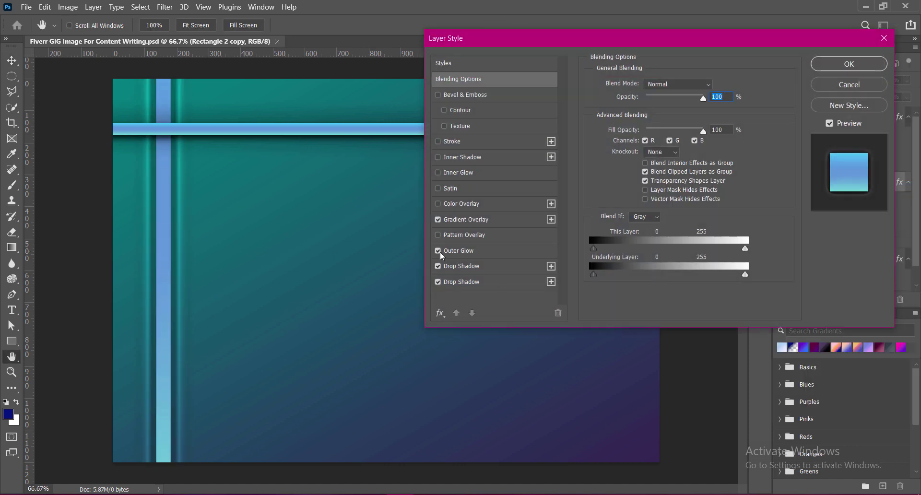
{"action": "left_click", "coordinate": [468, 249]}
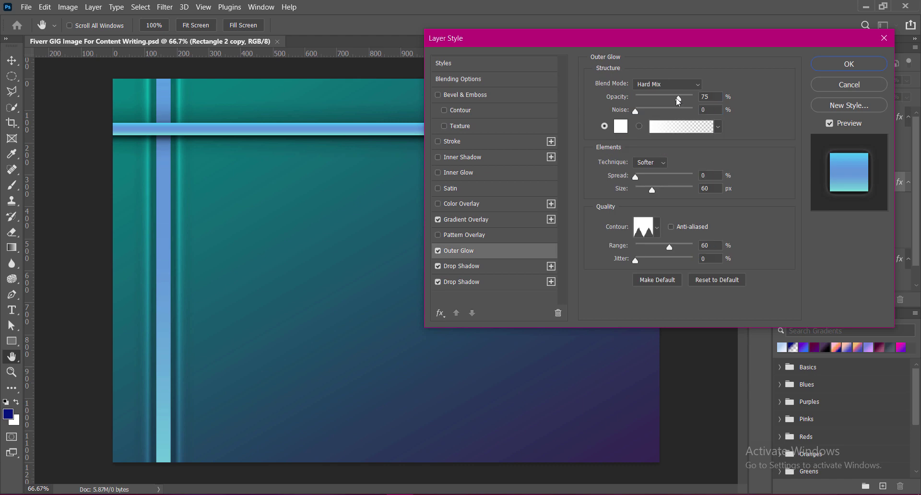
{"action": "left_click", "coordinate": [848, 64]}
- Give the horizontal bar Rectangle 2 an outer glow of 39 px with Precise technique
{"action": "left_click", "coordinate": [500, 130]}
{"action": "double_click", "coordinate": [859, 116]}
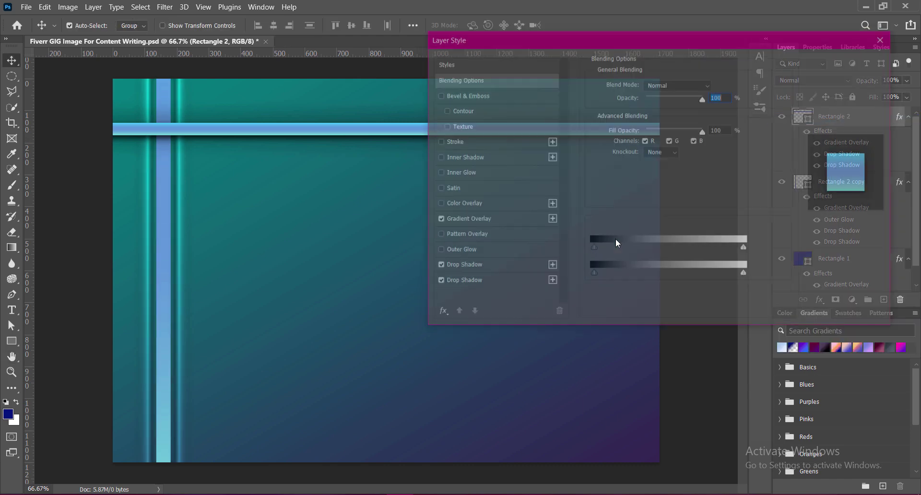
{"action": "left_click", "coordinate": [438, 251]}
{"action": "left_click", "coordinate": [458, 251]}
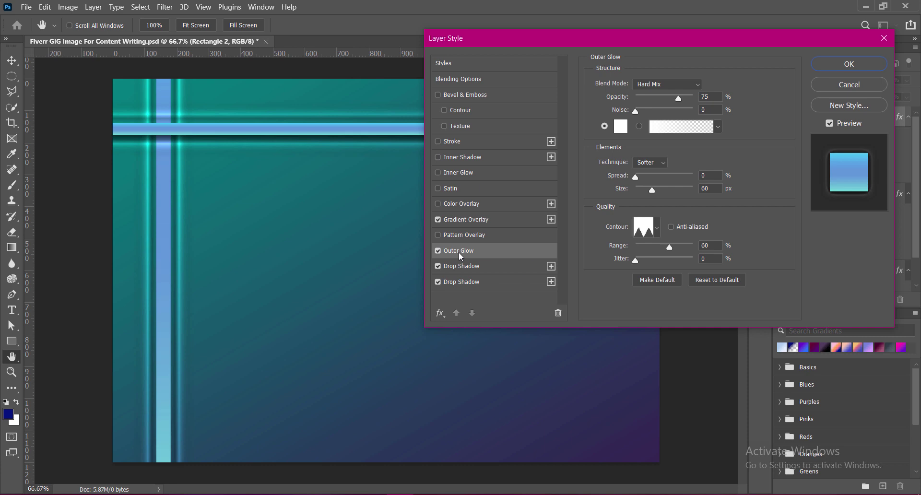
{"action": "double_click", "coordinate": [705, 188]}
{"action": "type", "text": "33"}
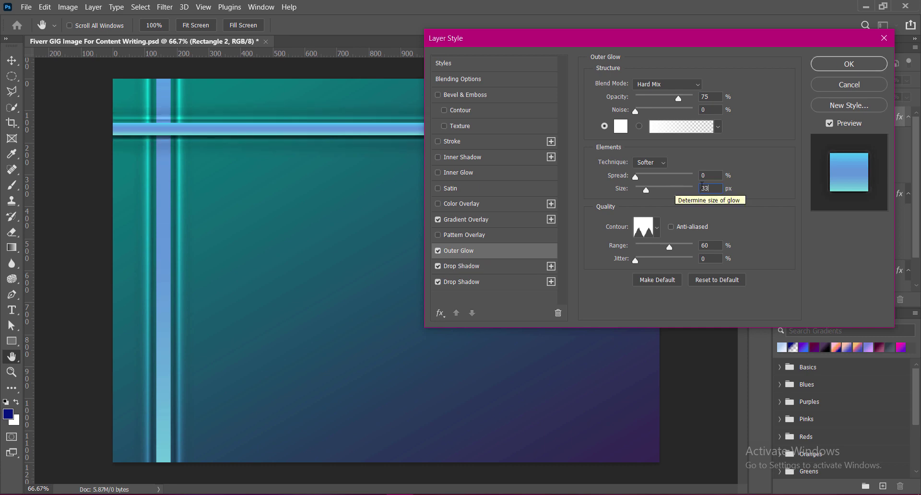
{"action": "key", "text": "BackSpace"}
{"action": "type", "text": "9"}
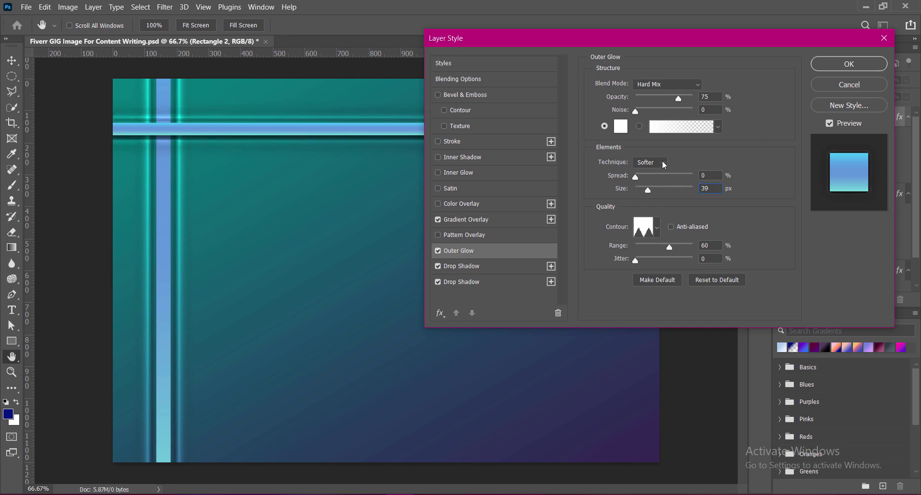
{"action": "left_click", "coordinate": [663, 164]}
{"action": "left_click", "coordinate": [656, 186]}
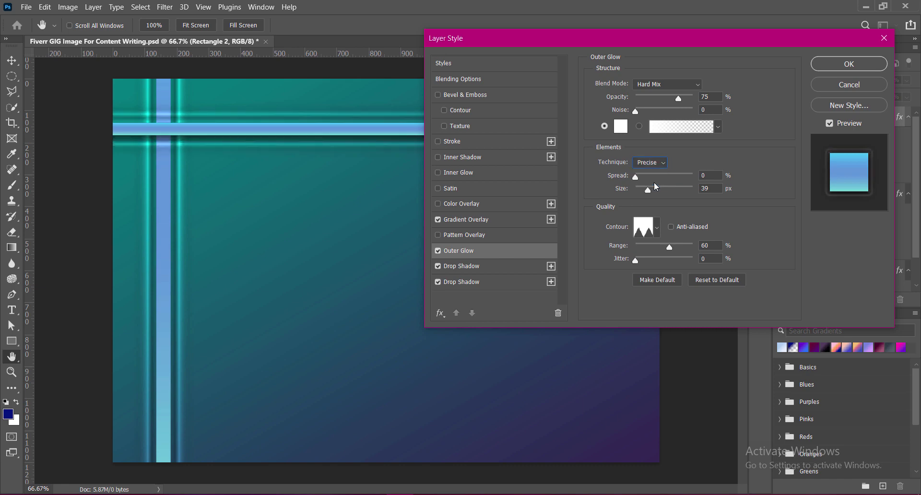
{"action": "left_click", "coordinate": [849, 63]}
- Set the vertical bar's outer glow technique back to Softer
{"action": "left_click", "coordinate": [800, 192]}
{"action": "double_click", "coordinate": [800, 192]}
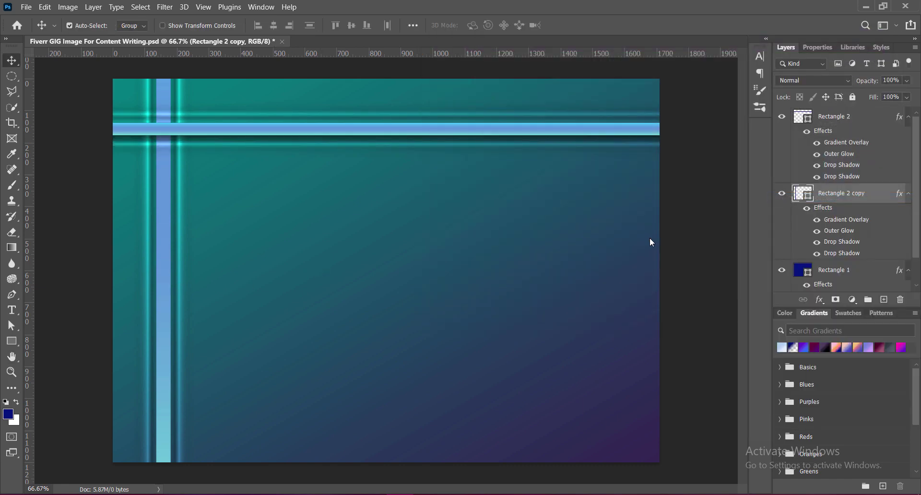
{"action": "left_click", "coordinate": [459, 251]}
{"action": "left_click", "coordinate": [651, 188]}
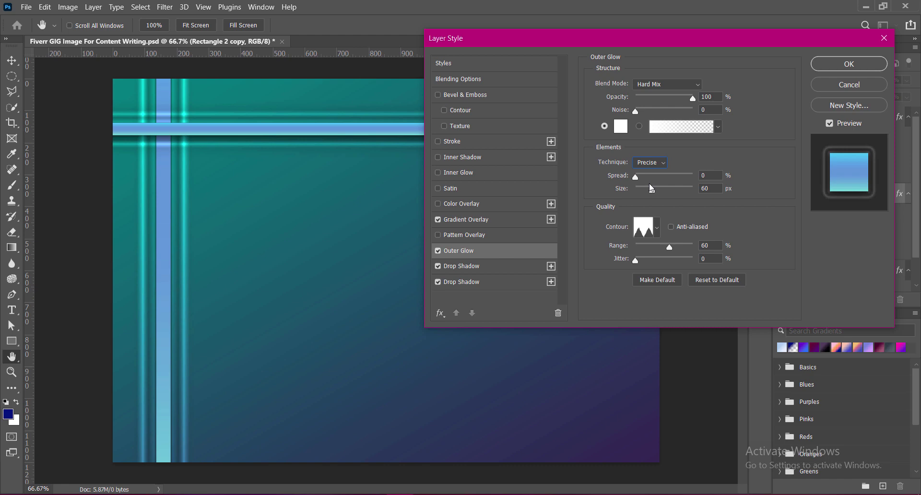
{"action": "left_click", "coordinate": [655, 163]}
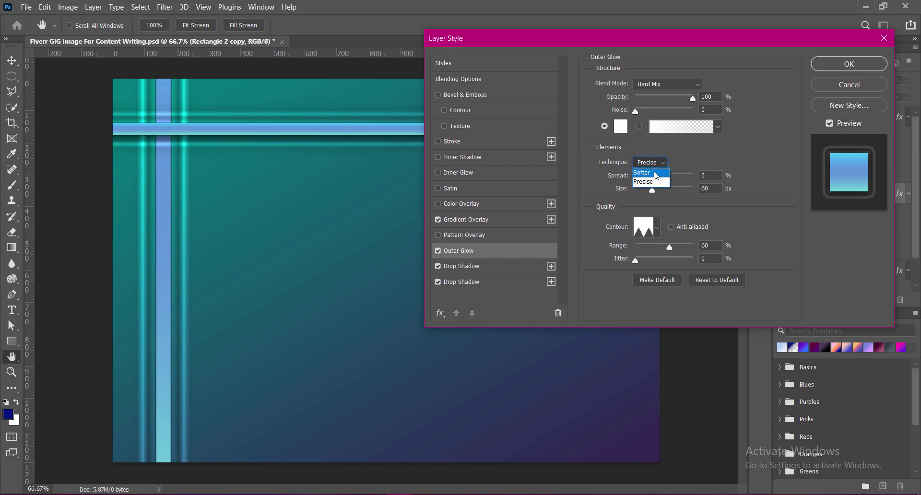
{"action": "left_click", "coordinate": [655, 172]}
{"action": "left_click", "coordinate": [848, 64]}
- Reduce the horizontal bar's glow to 42% range and 33 px size
{"action": "left_click", "coordinate": [339, 132]}
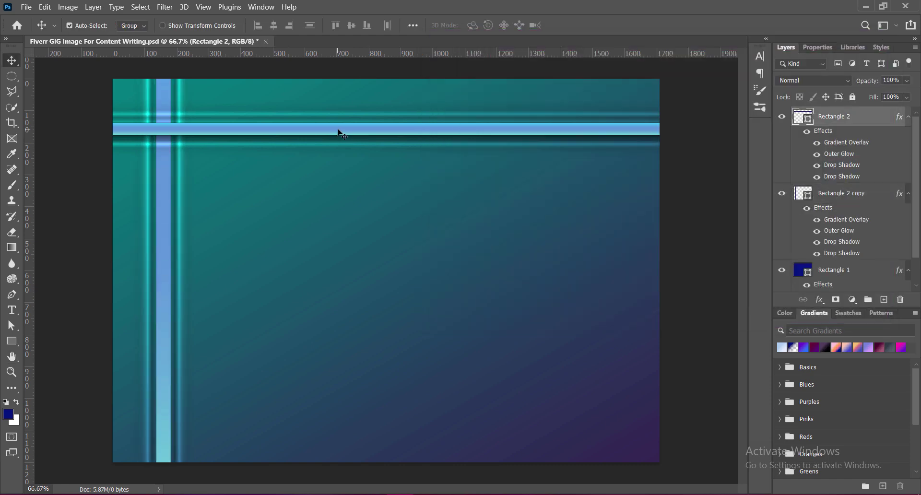
{"action": "double_click", "coordinate": [797, 115]}
{"action": "left_click", "coordinate": [468, 251]}
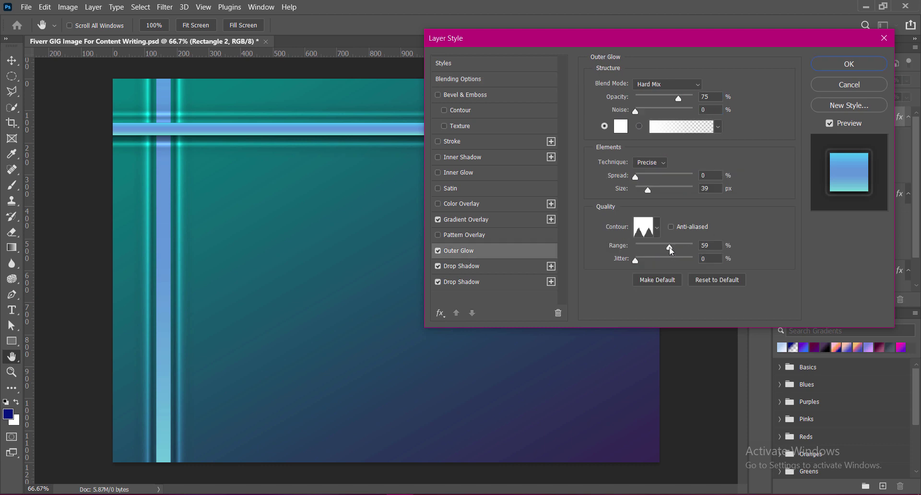
{"action": "left_click_drag", "start_coordinate": [671, 250], "coordinate": [659, 247]}
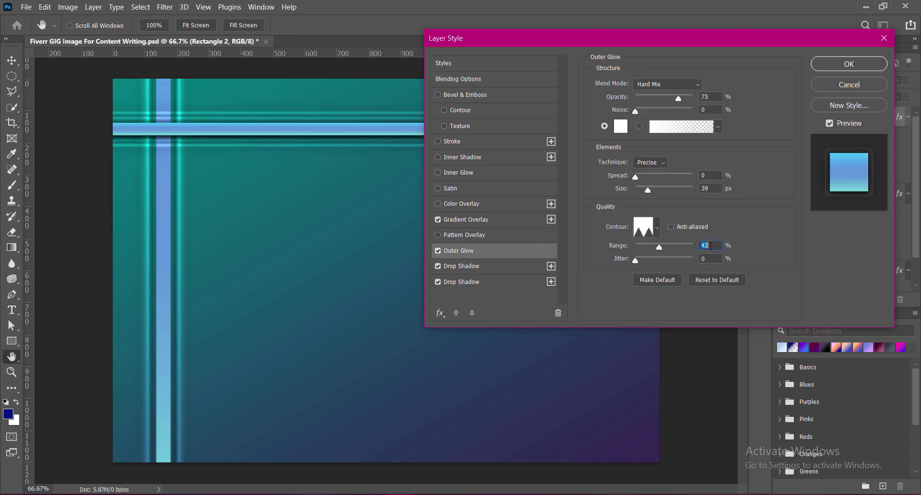
{"action": "left_click_drag", "start_coordinate": [647, 190], "coordinate": [646, 190]}
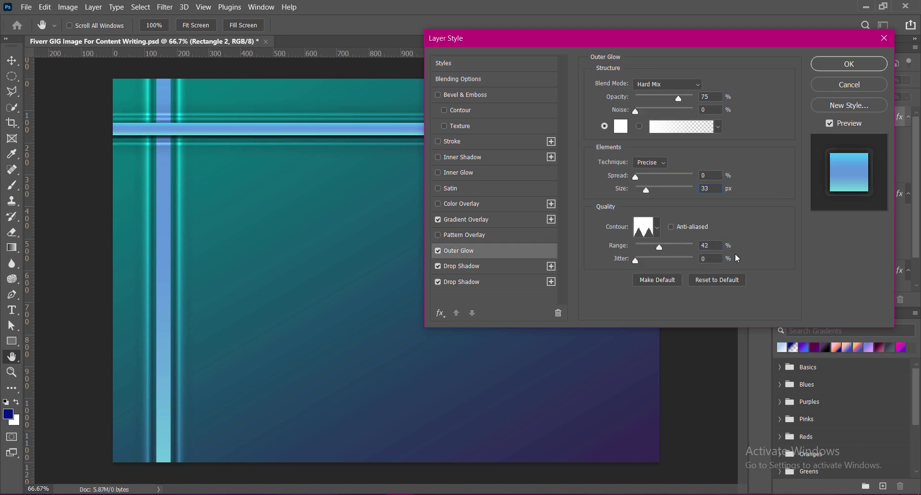
{"action": "left_click", "coordinate": [833, 63]}
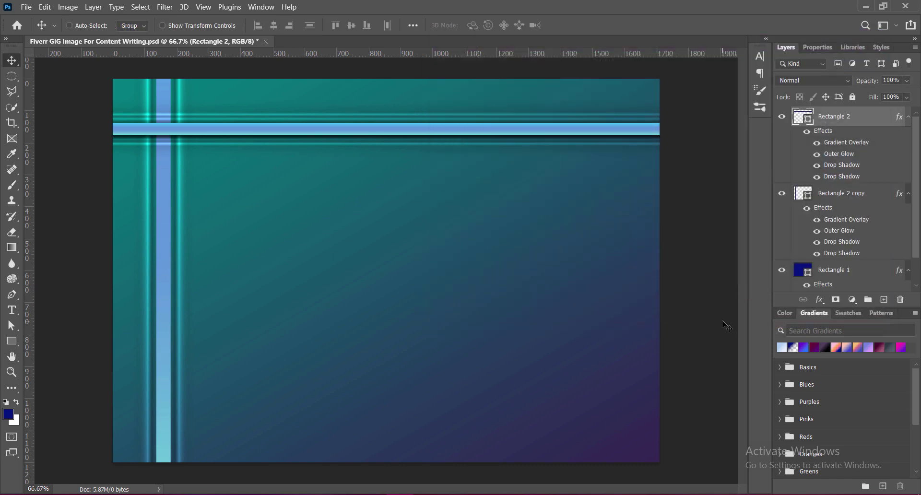
- Save the document and add a new empty layer above the bars
{"action": "key", "text": "ctrl+s"}
{"action": "left_click", "coordinate": [884, 299]}
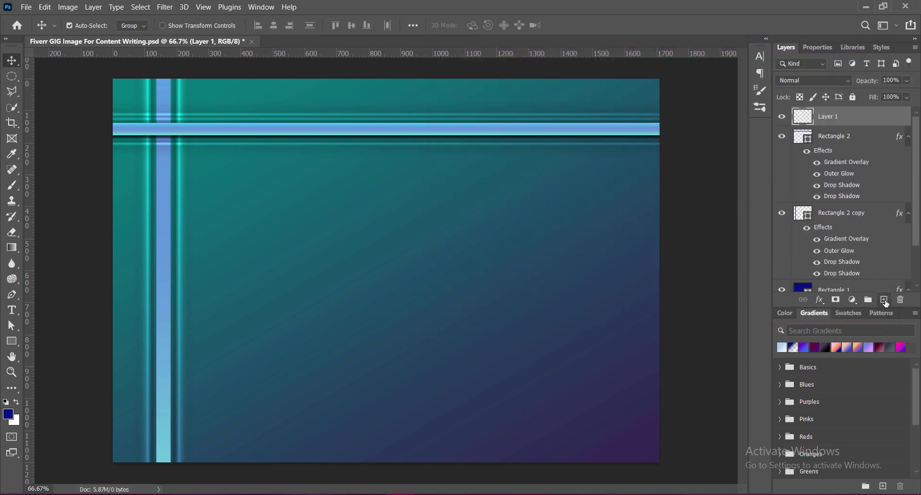
{"action": "left_click", "coordinate": [16, 343]}
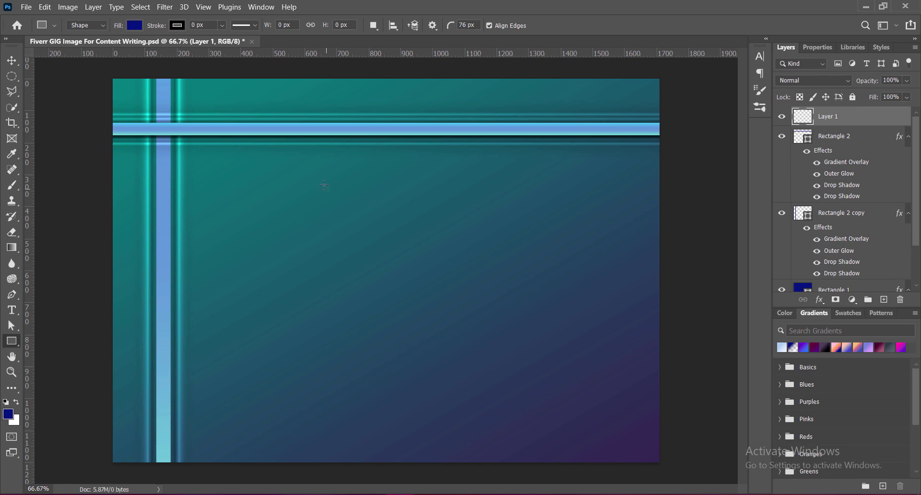
- Draw a large white (ffffff) rectangle on the right and place its layer beneath the bars
{"action": "left_click_drag", "start_coordinate": [323, 182], "coordinate": [631, 444]}
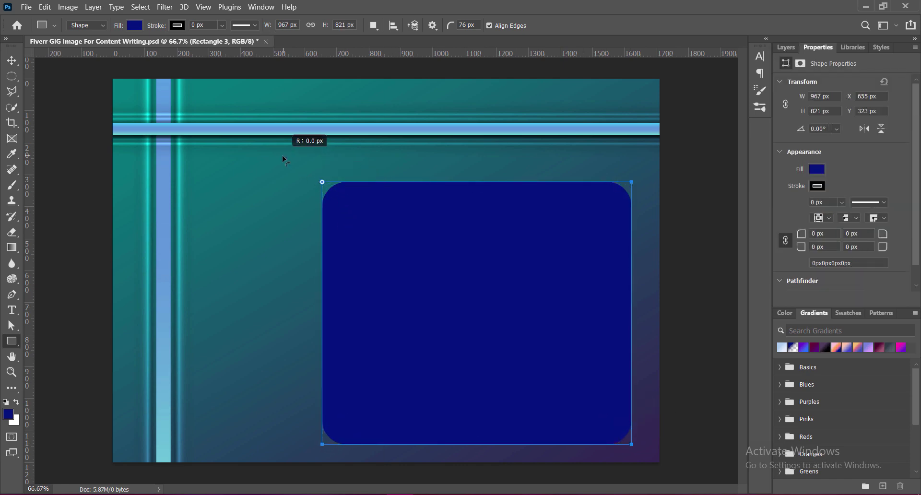
{"action": "left_click", "coordinate": [11, 61]}
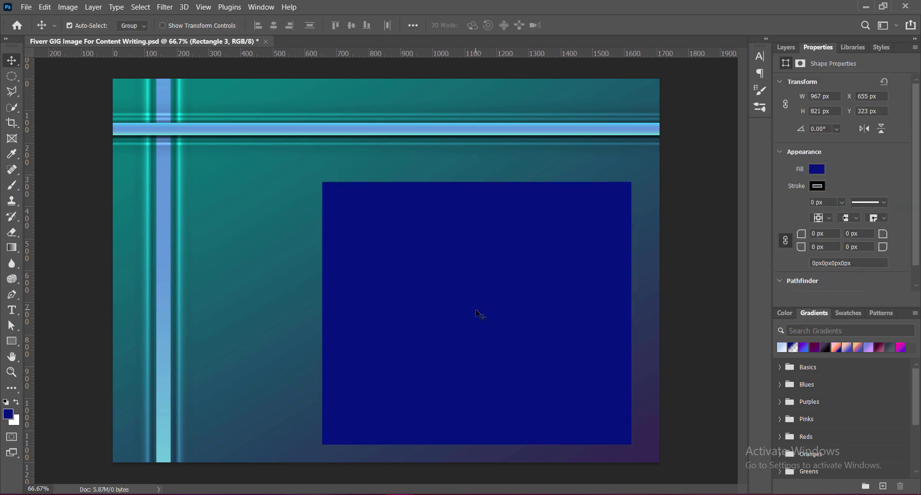
{"action": "left_click", "coordinate": [786, 47]}
{"action": "double_click", "coordinate": [802, 116]}
{"action": "type", "text": "ffffff"}
{"action": "key", "text": "Return"}
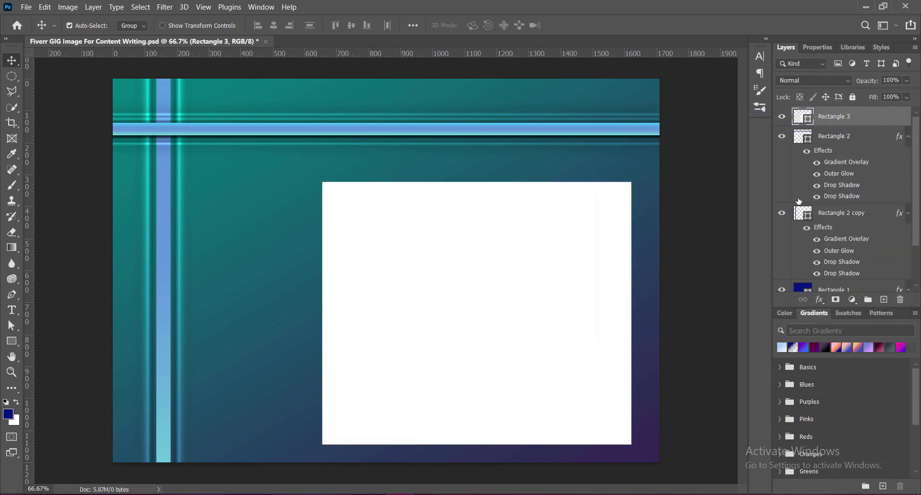
{"action": "left_click_drag", "start_coordinate": [512, 292], "coordinate": [603, 259]}
{"action": "left_click_drag", "start_coordinate": [835, 117], "coordinate": [840, 277]}
- Rotate the white rectangle about 41° and enlarge it into an angled panel at the right edge
{"action": "key", "text": "ctrl+t"}
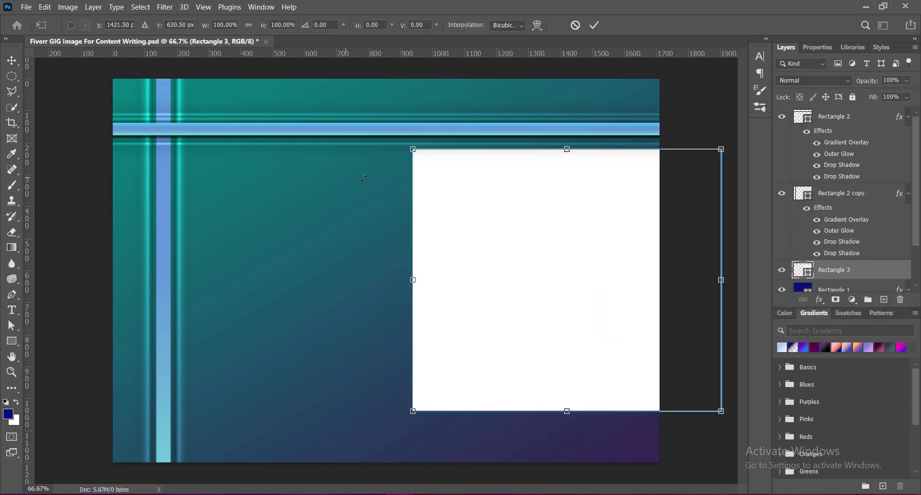
{"action": "left_click_drag", "start_coordinate": [393, 184], "coordinate": [499, 94]}
{"action": "left_click_drag", "start_coordinate": [522, 271], "coordinate": [617, 304]}
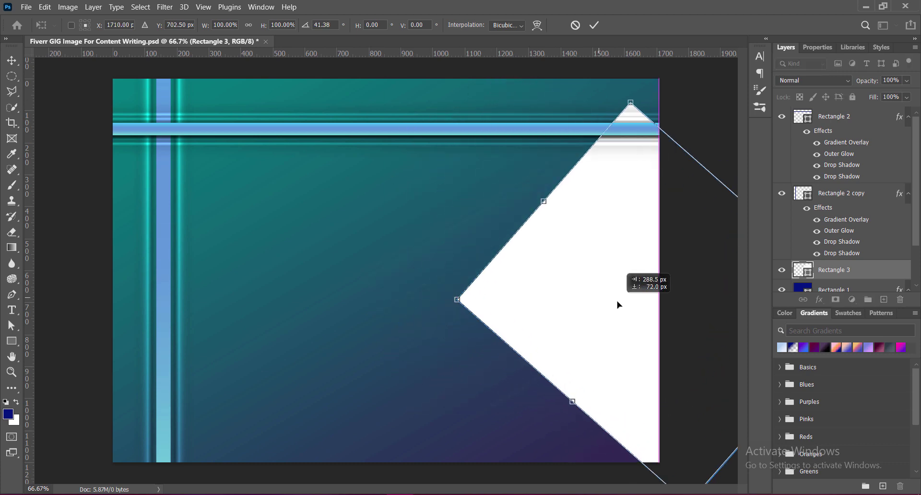
{"action": "mouse_move", "coordinate": [585, 401]}
{"action": "left_mouse_down"}
{"action": "mouse_move", "coordinate": [552, 454]}
{"action": "mouse_move", "coordinate": [670, 330]}
{"action": "mouse_move", "coordinate": [663, 399]}
{"action": "left_mouse_up"}
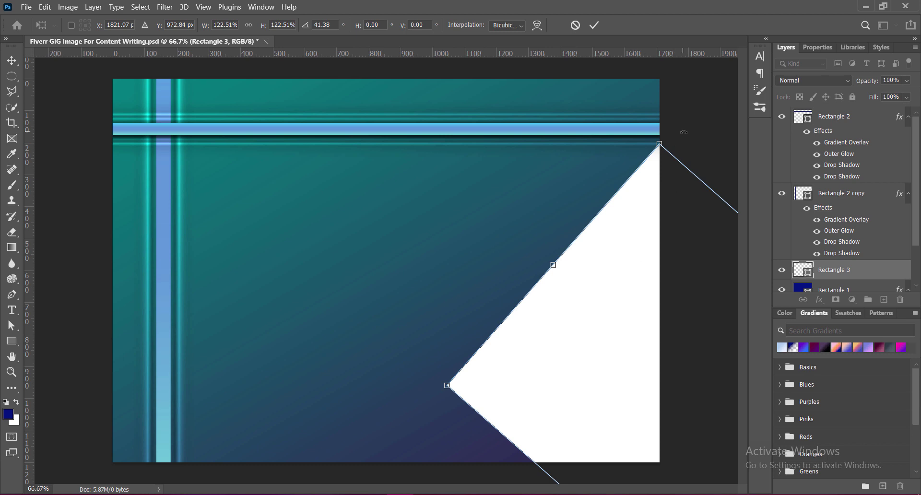
{"action": "left_click_drag", "start_coordinate": [683, 128], "coordinate": [694, 127]}
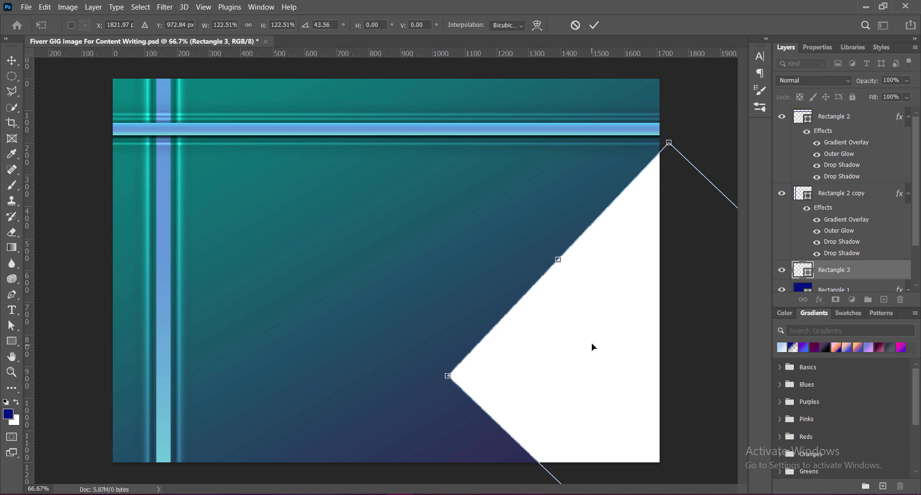
{"action": "left_click_drag", "start_coordinate": [592, 346], "coordinate": [591, 341]}
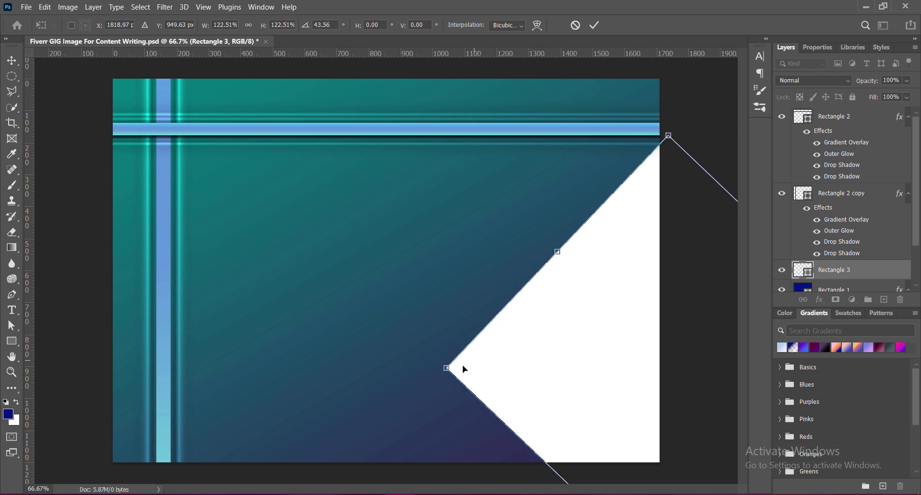
{"action": "left_click_drag", "start_coordinate": [446, 368], "coordinate": [370, 365]}
{"action": "left_click_drag", "start_coordinate": [559, 268], "coordinate": [689, 243]}
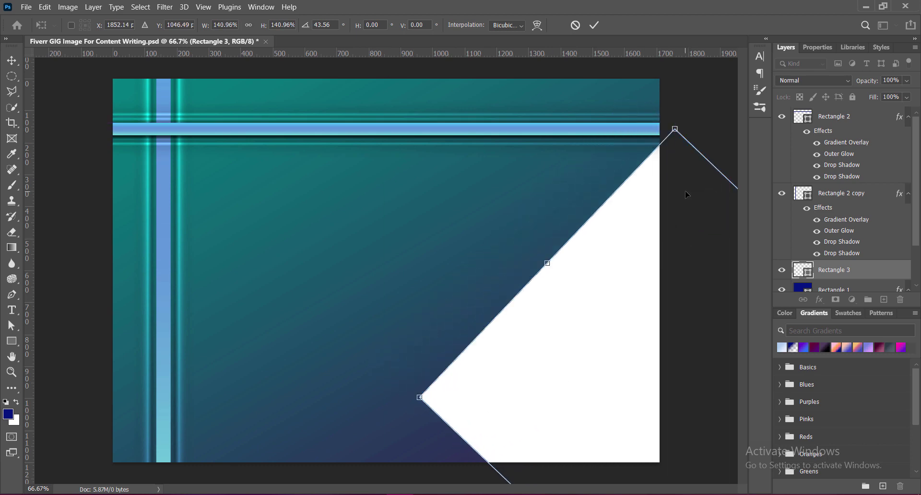
- Fine-tune the angled panel's position and tilt, then commit the transformation
{"action": "left_click_drag", "start_coordinate": [562, 396], "coordinate": [554, 403]}
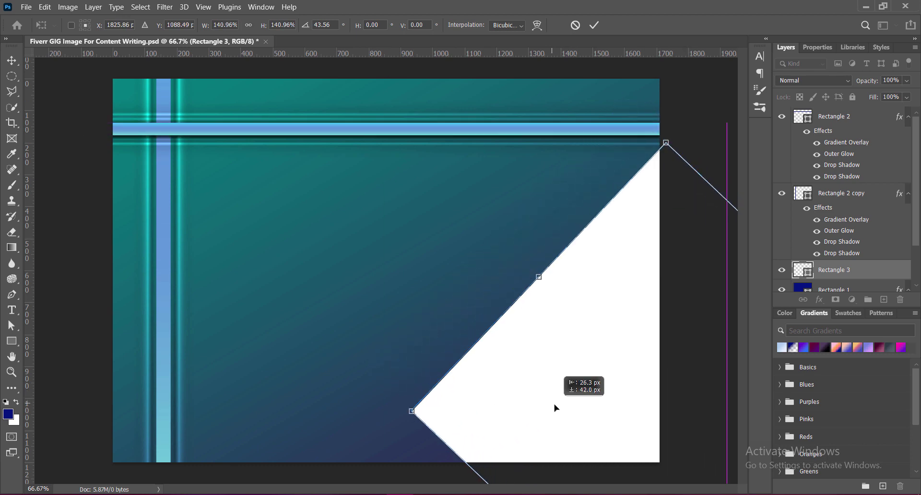
{"action": "left_click_drag", "start_coordinate": [626, 228], "coordinate": [627, 257]}
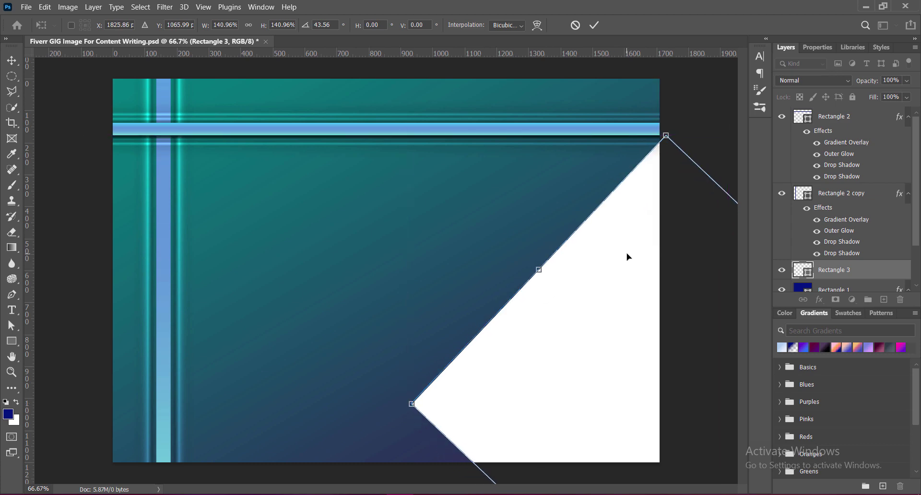
{"action": "left_click_drag", "start_coordinate": [389, 403], "coordinate": [397, 386]}
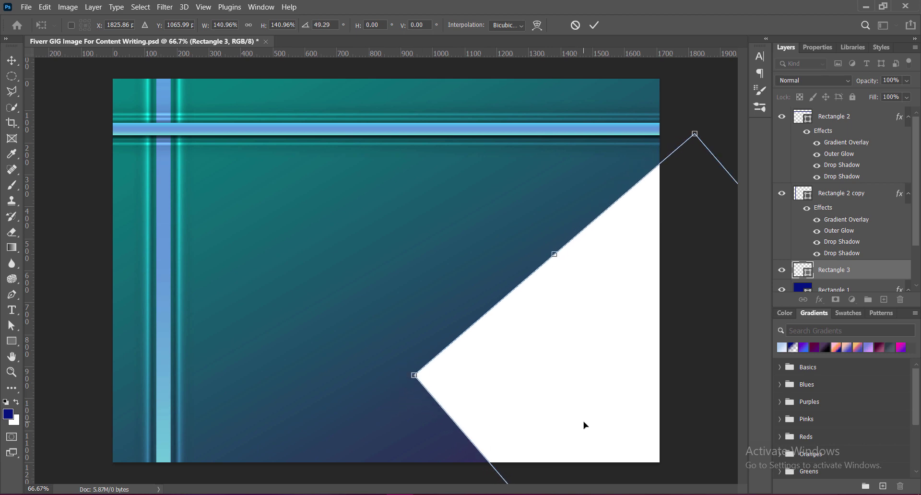
{"action": "key", "text": "ctrl+z"}
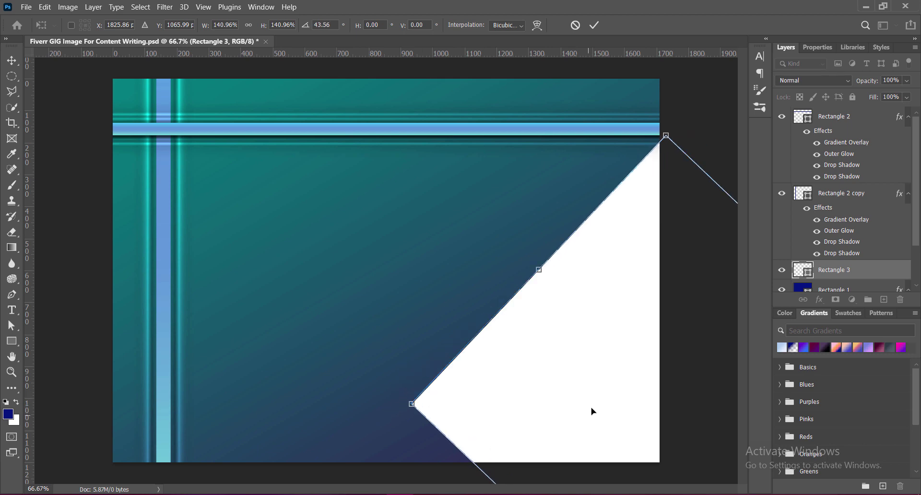
{"action": "left_click_drag", "start_coordinate": [592, 411], "coordinate": [600, 376]}
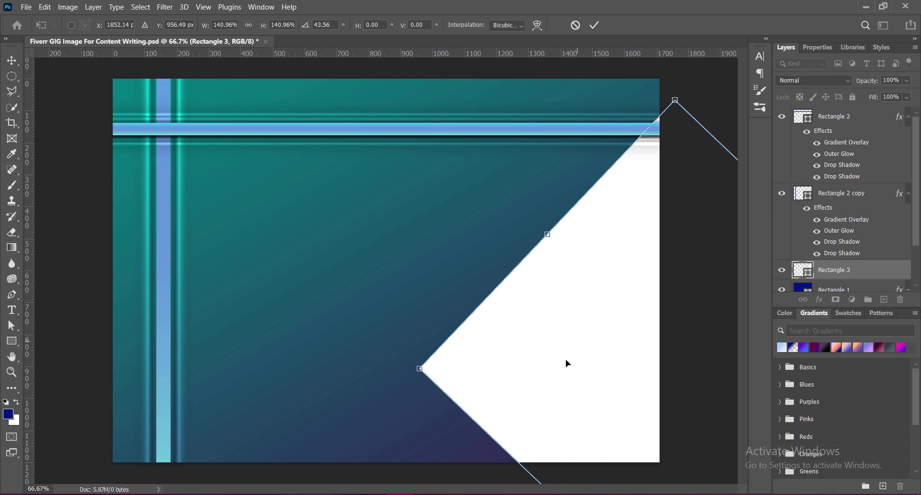
{"action": "left_click_drag", "start_coordinate": [566, 363], "coordinate": [583, 283]}
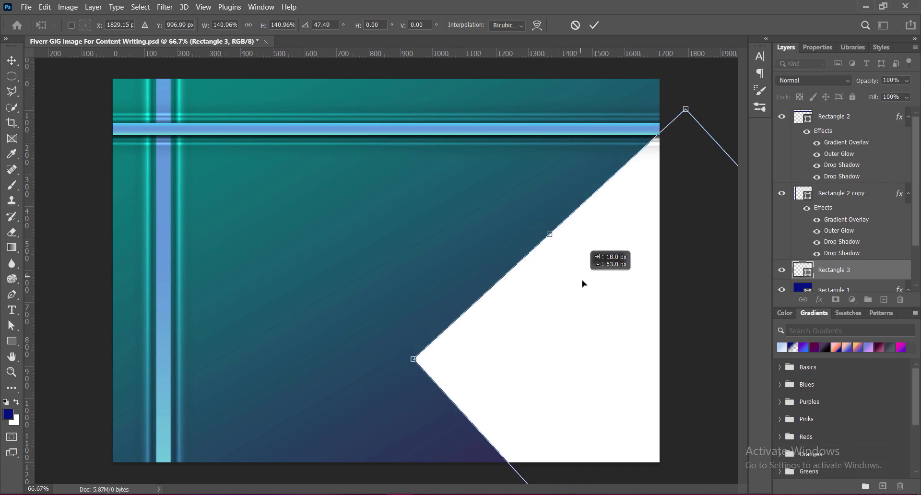
{"action": "key", "text": "Return"}
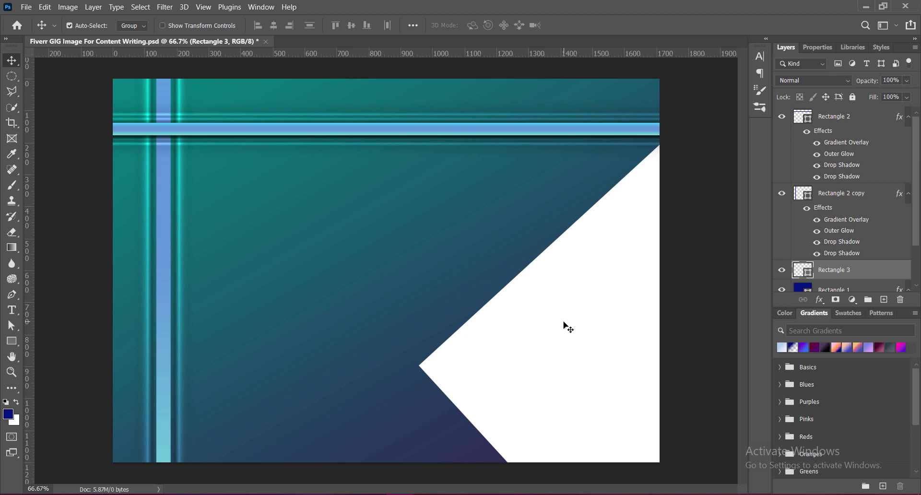
- Duplicate the panel behind itself, fill the copy with the light-blue bar colour, and tilt it slightly
{"action": "left_click_drag", "start_coordinate": [568, 328], "coordinate": [555, 347]}
{"action": "scroll", "coordinate": [839, 216], "scroll_direction": "down", "scroll_amount": 2}
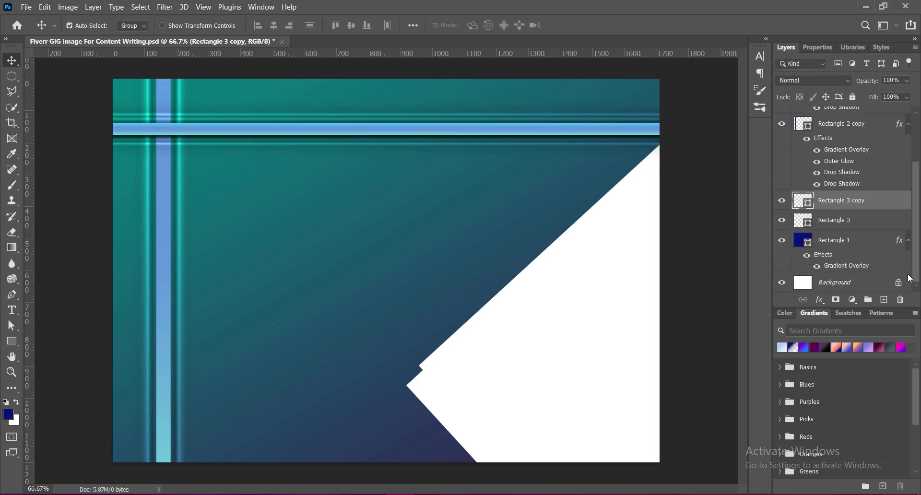
{"action": "left_click_drag", "start_coordinate": [828, 201], "coordinate": [828, 234]}
{"action": "double_click", "coordinate": [802, 219]}
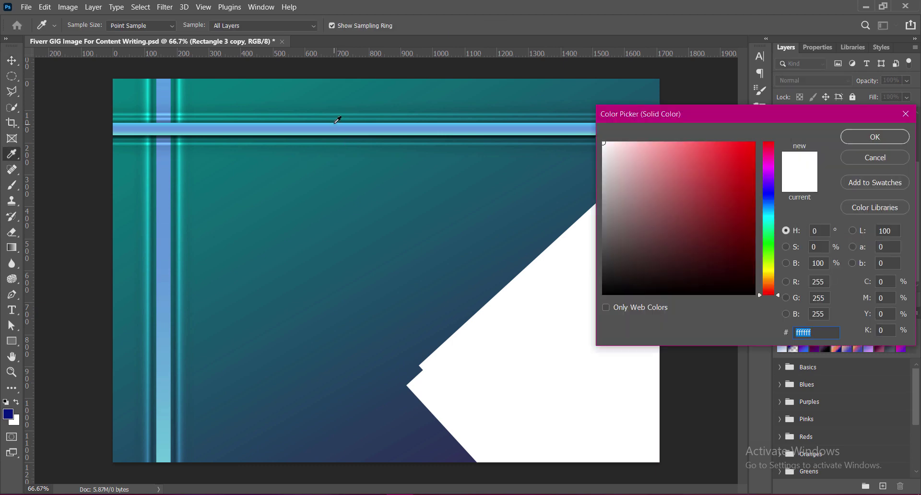
{"action": "left_click", "coordinate": [337, 121]}
{"action": "left_click", "coordinate": [874, 137]}
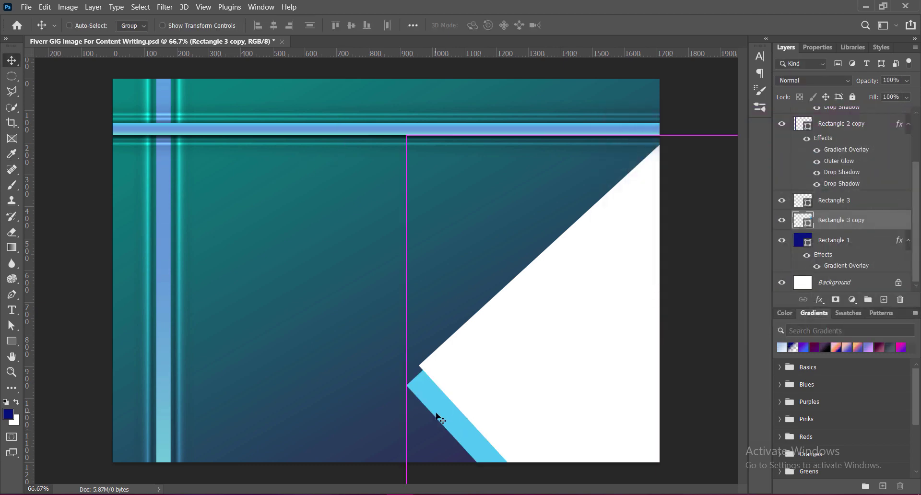
{"action": "key", "text": "ctrl+t"}
{"action": "left_click_drag", "start_coordinate": [398, 422], "coordinate": [405, 373]}
{"action": "mouse_move", "coordinate": [575, 390]}
{"action": "left_mouse_down"}
{"action": "mouse_move", "coordinate": [579, 377]}
{"action": "mouse_move", "coordinate": [569, 372]}
{"action": "left_mouse_up"}
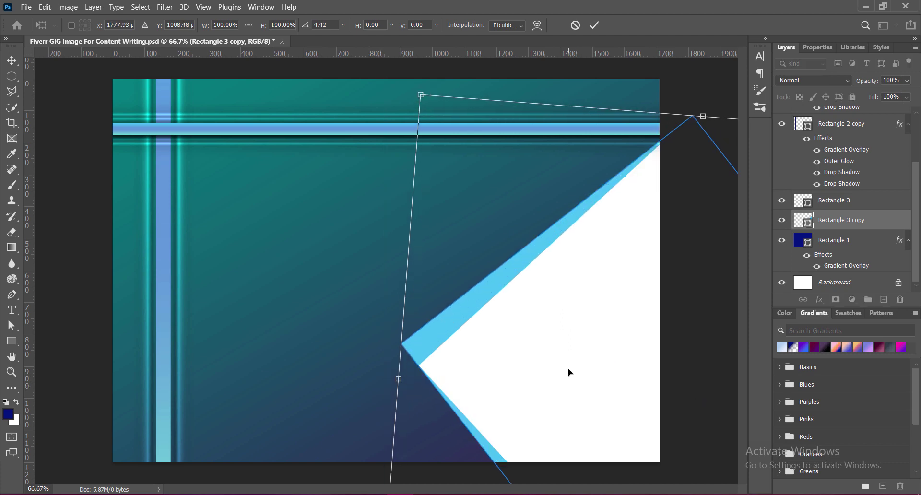
{"action": "key", "text": "Down"}
{"action": "key", "text": "Down"}
{"action": "key", "text": "Down"}
{"action": "key", "text": "Down"}
{"action": "key", "text": "Down"}
{"action": "key", "text": "Down"}
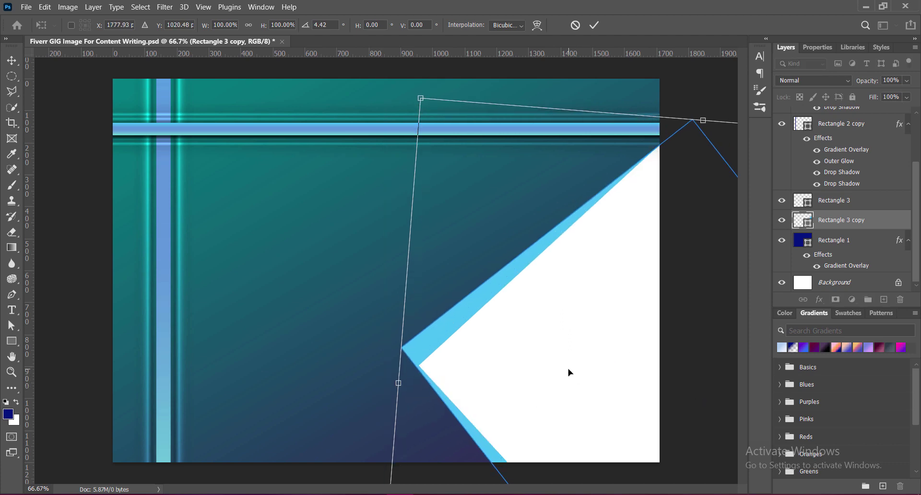
{"action": "key", "text": "Return"}
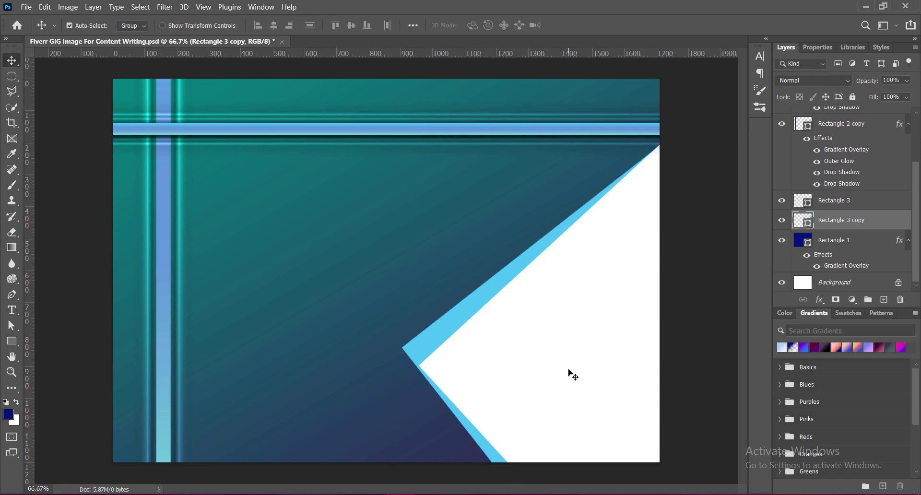
{"action": "left_click", "coordinate": [568, 372]}
- Duplicate the light-blue band below it, fill it with 00ffff cyan, and rotate it toward the panel edge
{"action": "left_click_drag", "start_coordinate": [428, 350], "coordinate": [433, 370]}
{"action": "left_click_drag", "start_coordinate": [844, 222], "coordinate": [805, 235]}
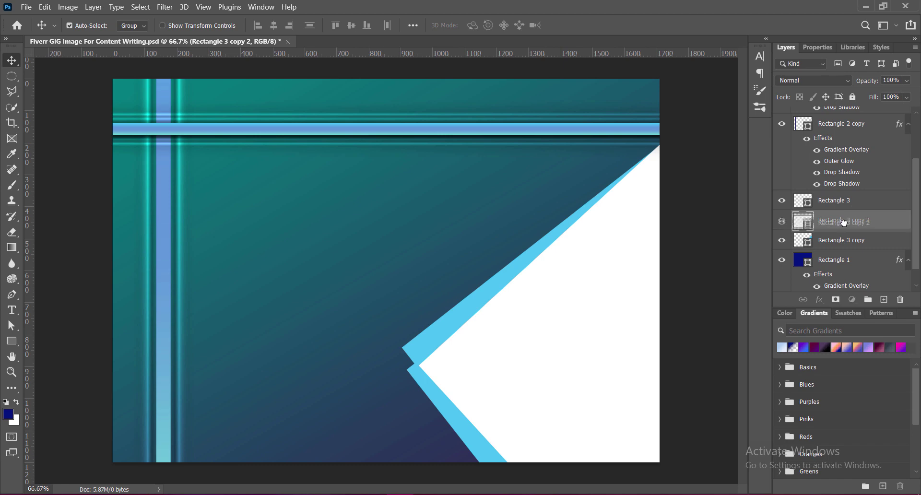
{"action": "double_click", "coordinate": [805, 238]}
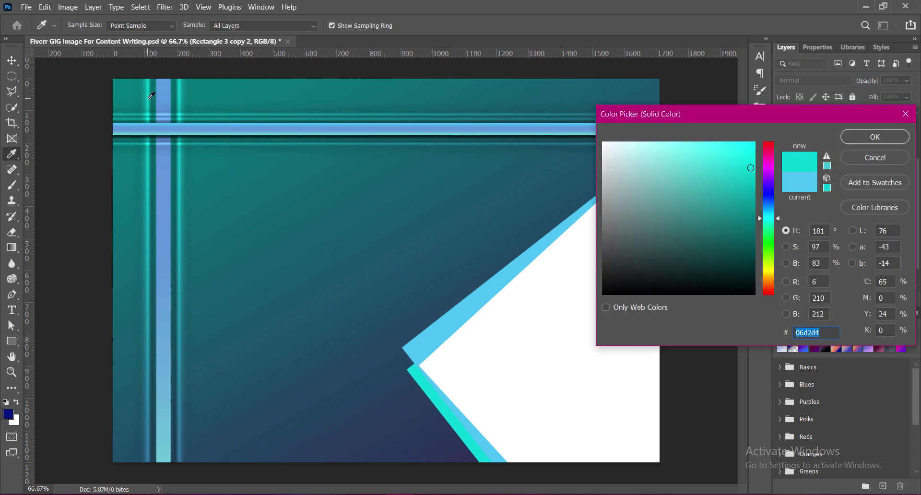
{"action": "type", "text": "00ffff"}
{"action": "left_click", "coordinate": [875, 136]}
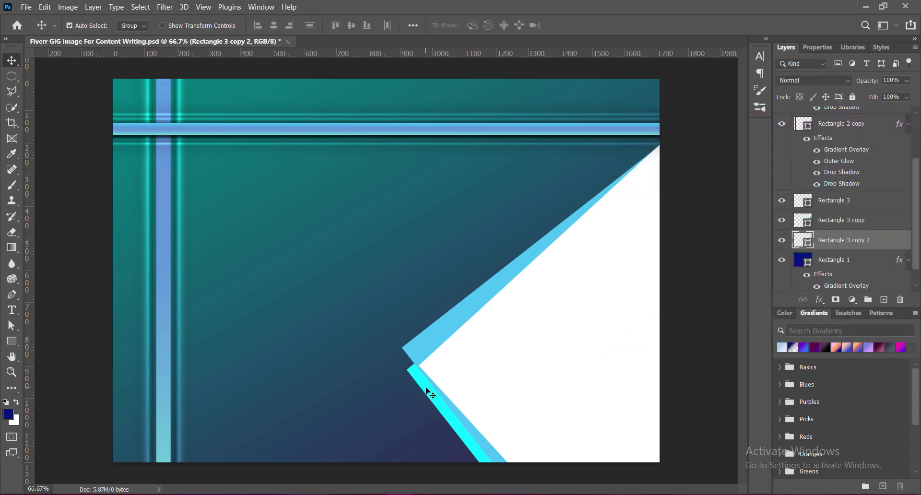
{"action": "key", "text": "ctrl+t"}
{"action": "mouse_move", "coordinate": [424, 389]}
{"action": "left_mouse_down"}
{"action": "mouse_move", "coordinate": [413, 368]}
{"action": "mouse_move", "coordinate": [469, 387]}
{"action": "left_mouse_up"}
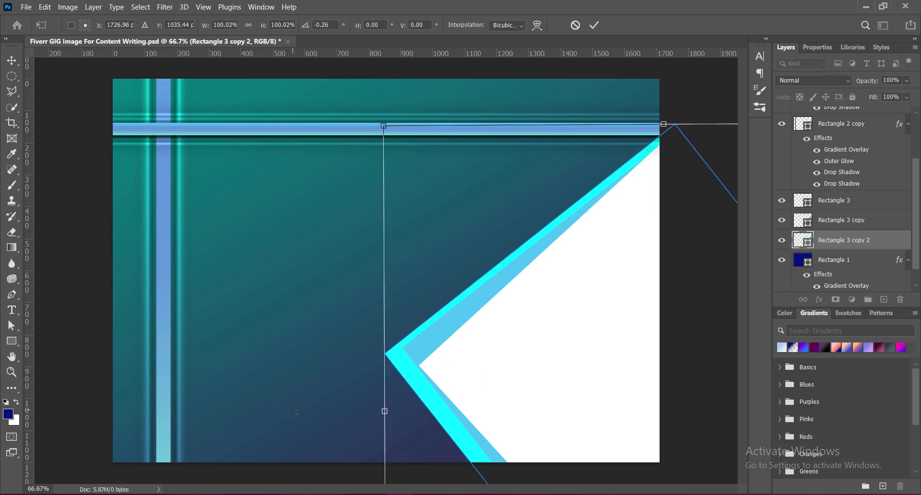
{"action": "left_click_drag", "start_coordinate": [379, 413], "coordinate": [437, 355]}
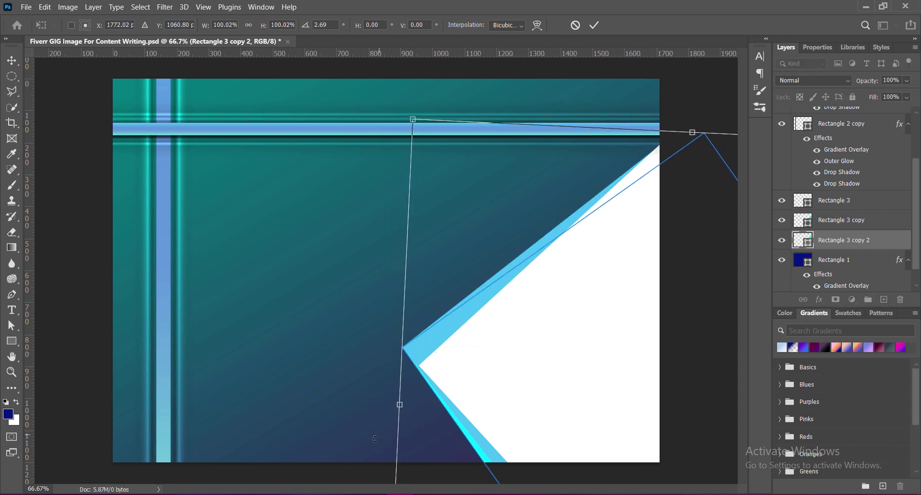
{"action": "left_click_drag", "start_coordinate": [381, 412], "coordinate": [378, 406]}
{"action": "left_click_drag", "start_coordinate": [526, 429], "coordinate": [517, 448]}
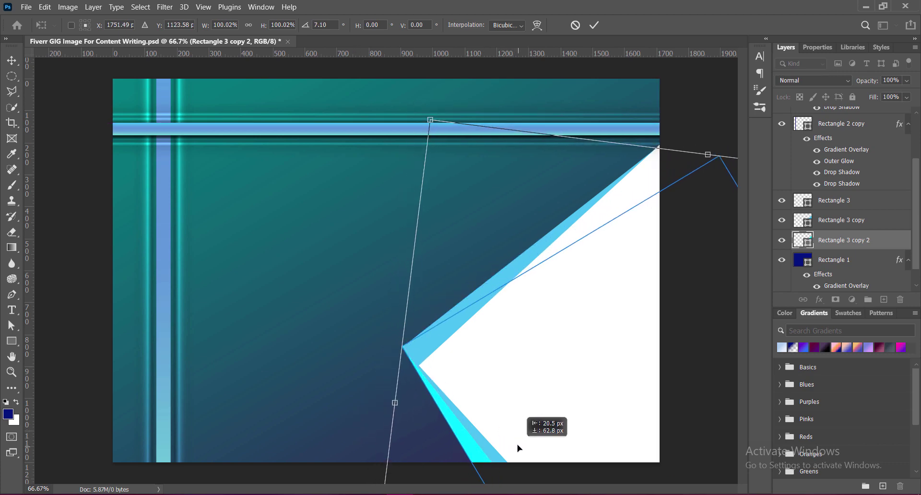
{"action": "key", "text": "Return"}
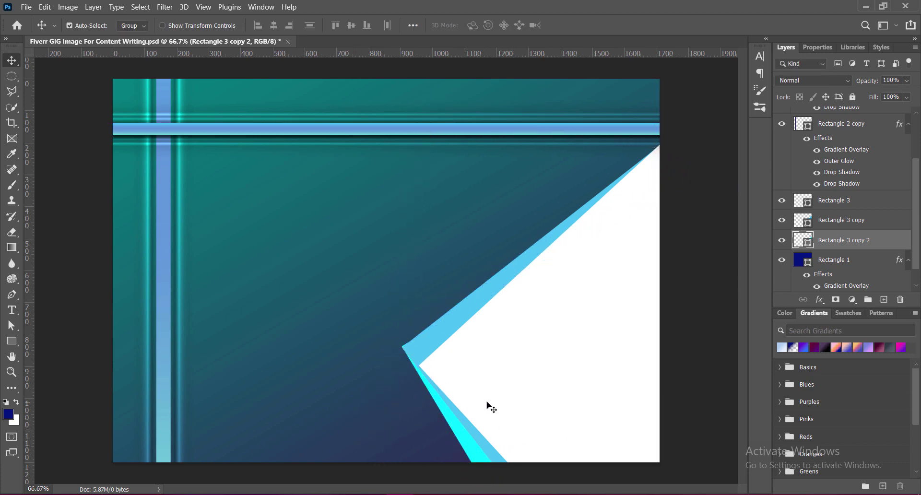
- Nudge the cyan strip left and right pixel by pixel to fine-tune its position
{"action": "key", "text": "Left"}
{"action": "key", "text": "Left"}
{"action": "key", "text": "Left"}
{"action": "key", "text": "Left"}
{"action": "key", "text": "Left"}
{"action": "key", "text": "Left"}
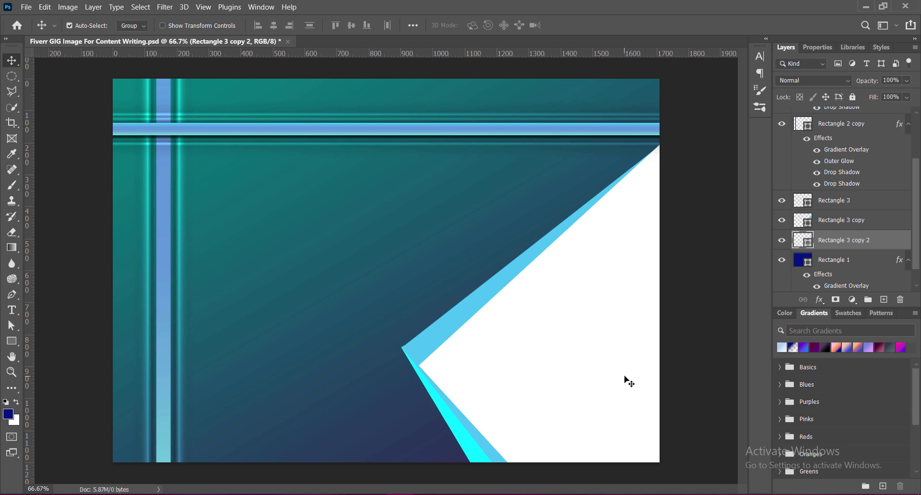
{"action": "key", "text": "Left"}
{"action": "key", "text": "Left"}
{"action": "key", "text": "Left"}
{"action": "key", "text": "Left"}
{"action": "key", "text": "Left"}
{"action": "key", "text": "Left"}
{"action": "key", "text": "Right"}
{"action": "key", "text": "Right"}
{"action": "key", "text": "Right"}
{"action": "key", "text": "Right"}
{"action": "key", "text": "Right"}
{"action": "key", "text": "Right"}
{"action": "key", "text": "Left"}
{"action": "key", "text": "Right"}
{"action": "key", "text": "Left"}
{"action": "key", "text": "Right"}
{"action": "key", "text": "Left"}
{"action": "key", "text": "Right"}
- Give the cyan band a white Hard Mix outer glow at 100% opacity, 39 px size, 51% range
{"action": "left_click", "coordinate": [438, 250]}
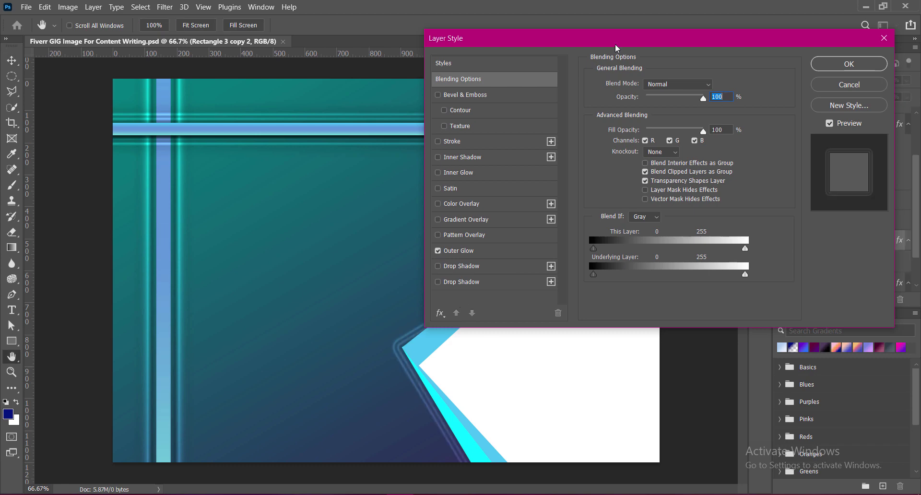
{"action": "mouse_move", "coordinate": [614, 45]}
{"action": "left_mouse_down"}
{"action": "mouse_move", "coordinate": [729, 21]}
{"action": "mouse_move", "coordinate": [664, 31]}
{"action": "left_mouse_up"}
{"action": "left_click", "coordinate": [508, 237]}
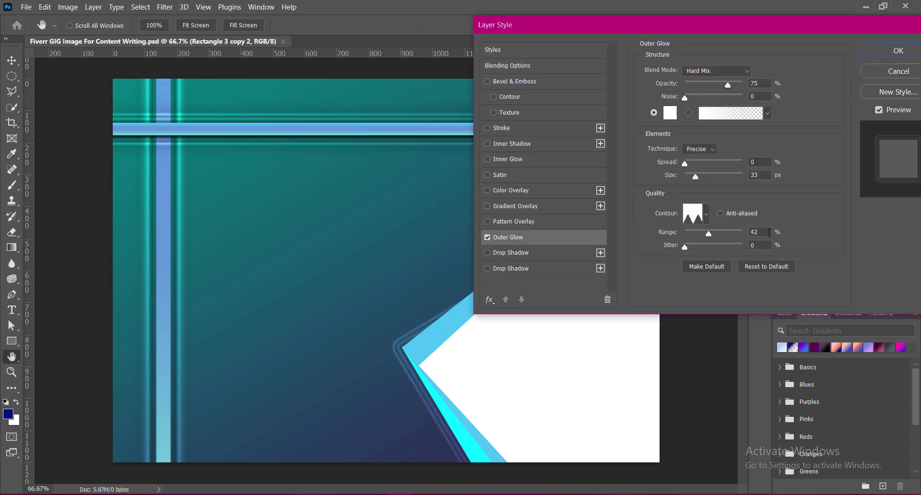
{"action": "left_click_drag", "start_coordinate": [712, 234], "coordinate": [706, 234]}
{"action": "double_click", "coordinate": [755, 233]}
{"action": "left_click_drag", "start_coordinate": [699, 177], "coordinate": [704, 178]}
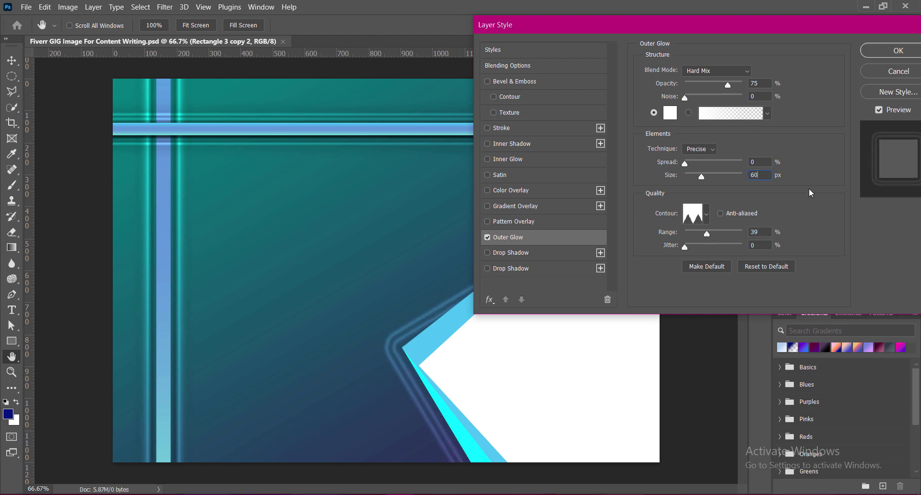
{"action": "left_click_drag", "start_coordinate": [728, 85], "coordinate": [773, 84]}
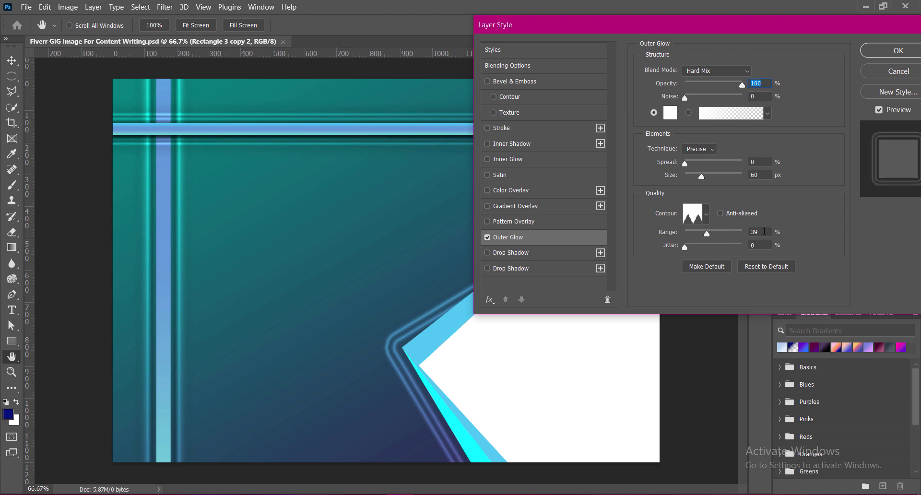
{"action": "left_click_drag", "start_coordinate": [707, 233], "coordinate": [718, 233]}
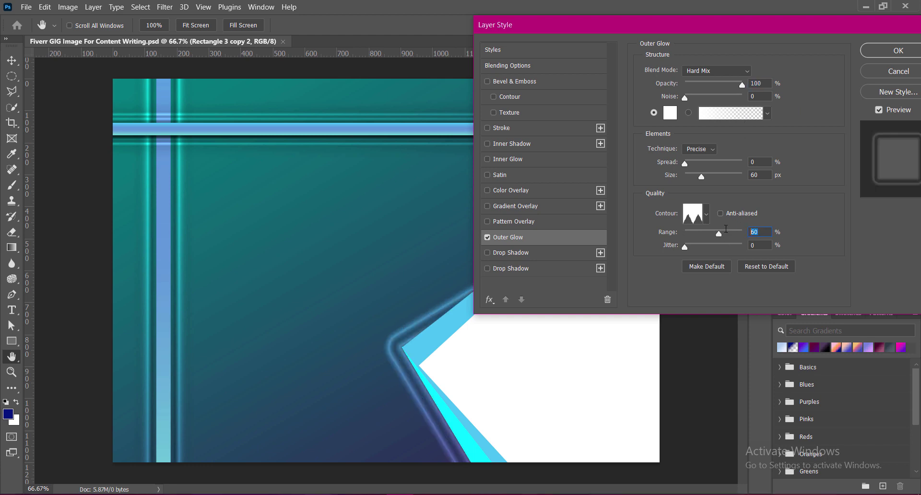
{"action": "type", "text": "51"}
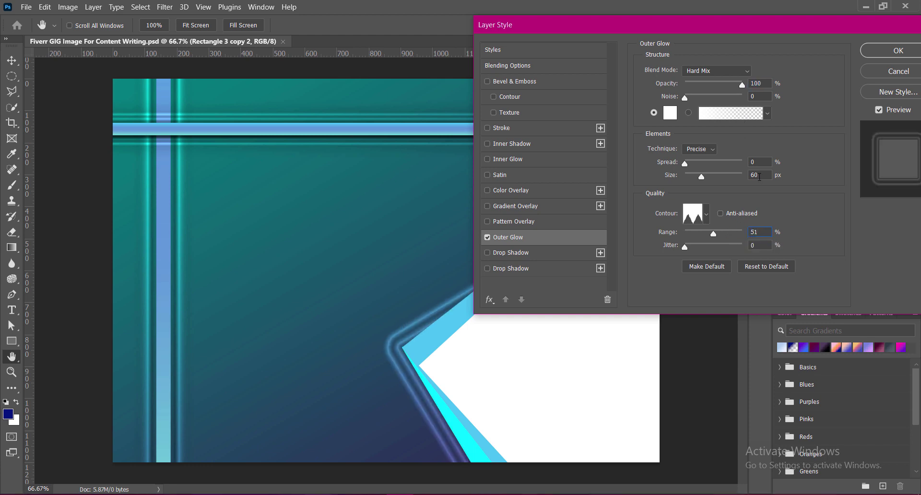
{"action": "type", "text": "39"}
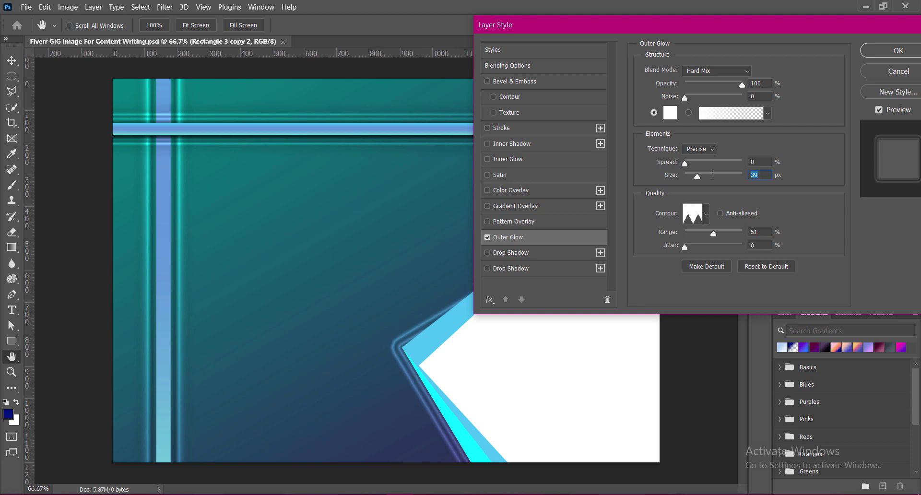
{"action": "left_click", "coordinate": [883, 51]}
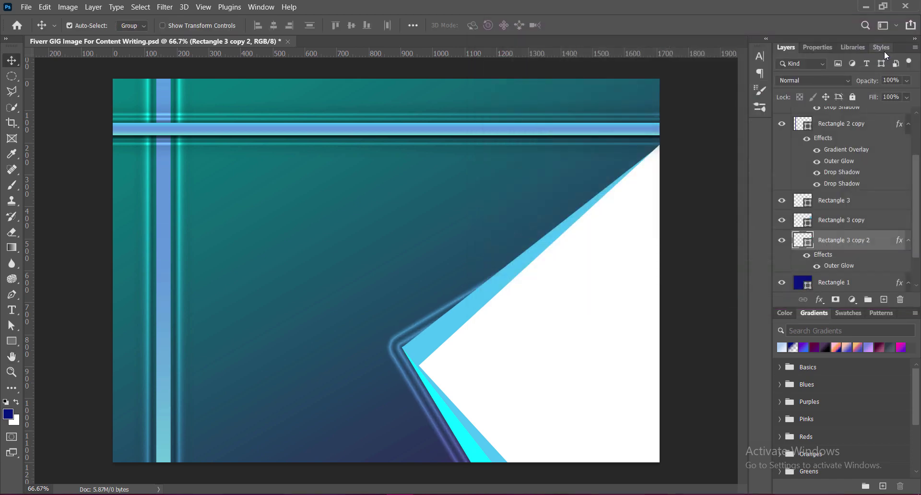
- Enable an outer glow on the Rectangle 3 copy band with Softer technique
{"action": "left_click", "coordinate": [458, 310]}
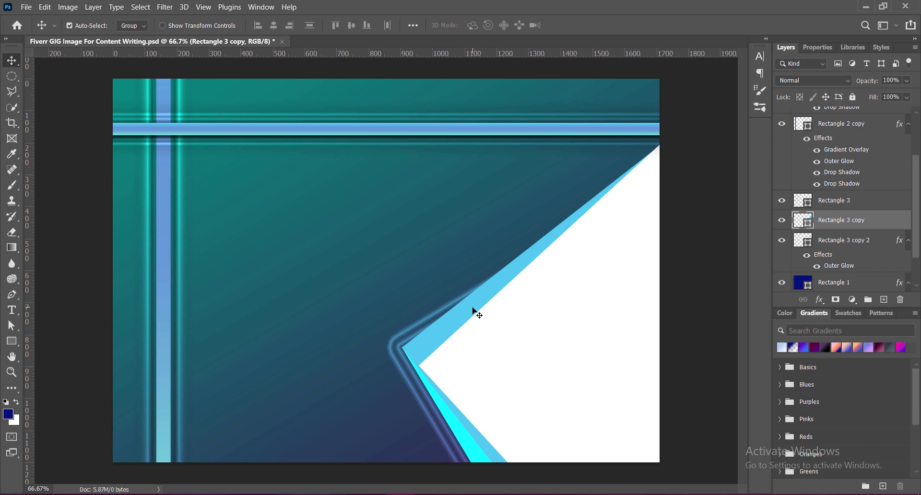
{"action": "right_click", "coordinate": [791, 215]}
{"action": "left_click", "coordinate": [791, 221]}
{"action": "left_click", "coordinate": [459, 237]}
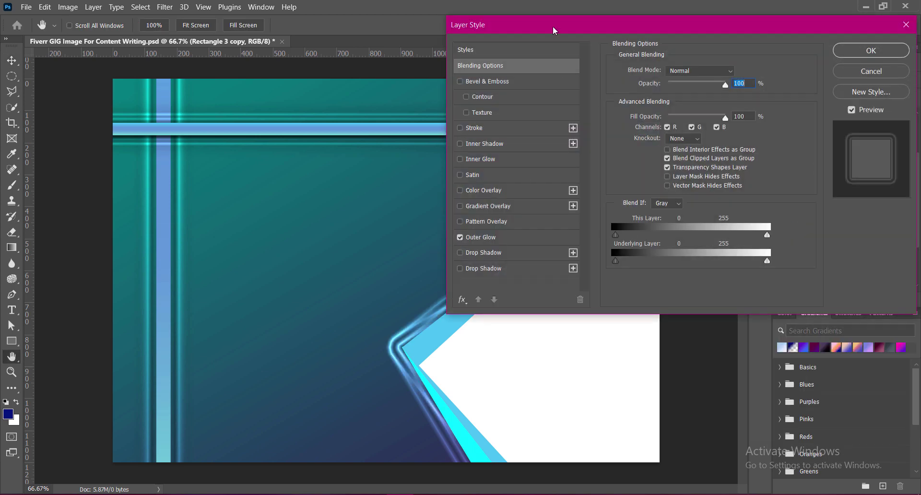
{"action": "left_click", "coordinate": [492, 252]}
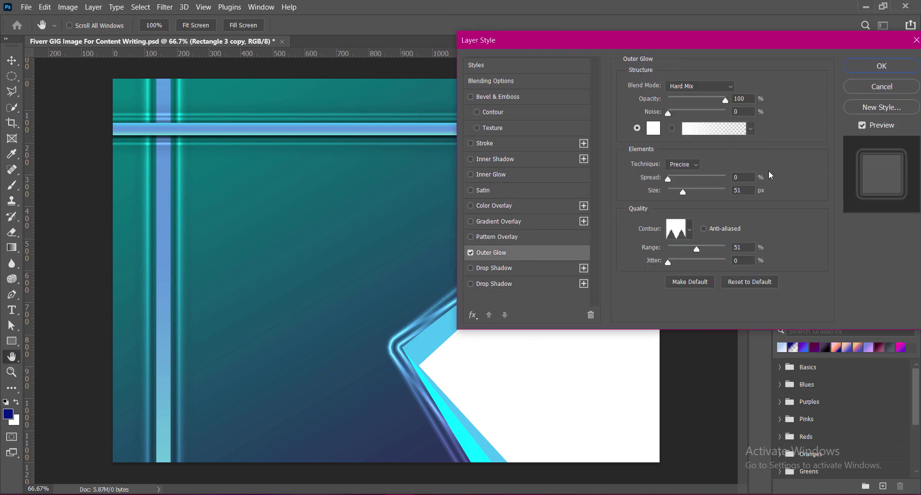
{"action": "left_click", "coordinate": [683, 164]}
{"action": "left_click", "coordinate": [685, 177]}
- Set the band's glow to 90 px size and 39% range and apply it
{"action": "mouse_move", "coordinate": [674, 44]}
{"action": "left_mouse_down"}
{"action": "mouse_move", "coordinate": [920, 22]}
{"action": "mouse_move", "coordinate": [708, 47]}
{"action": "left_mouse_up"}
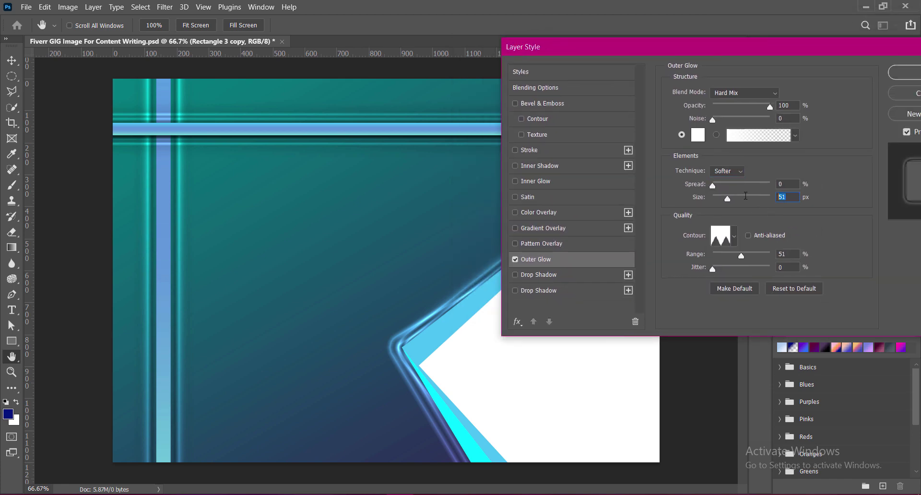
{"action": "type", "text": "60"}
{"action": "key", "text": "Tab"}
{"action": "type", "text": "33"}
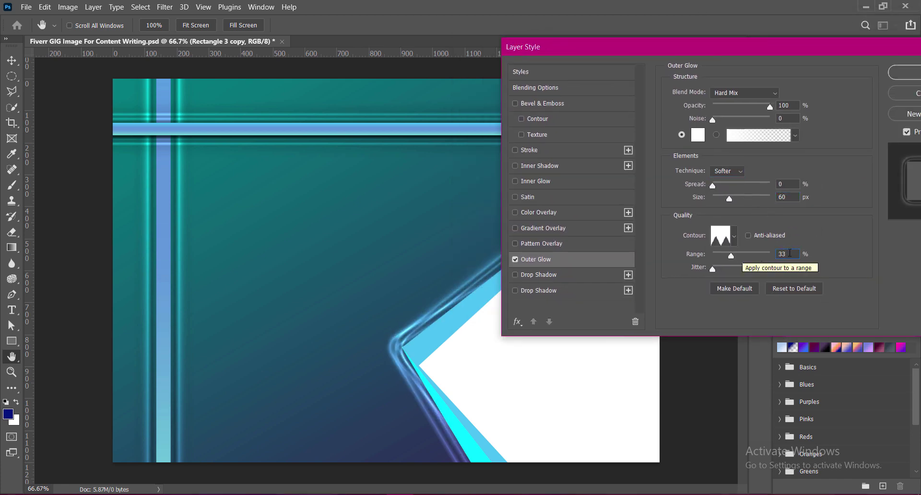
{"action": "mouse_move", "coordinate": [667, 52]}
{"action": "left_mouse_down"}
{"action": "mouse_move", "coordinate": [893, 56]}
{"action": "mouse_move", "coordinate": [635, 74]}
{"action": "left_mouse_up"}
{"action": "left_click_drag", "start_coordinate": [699, 223], "coordinate": [703, 224]}
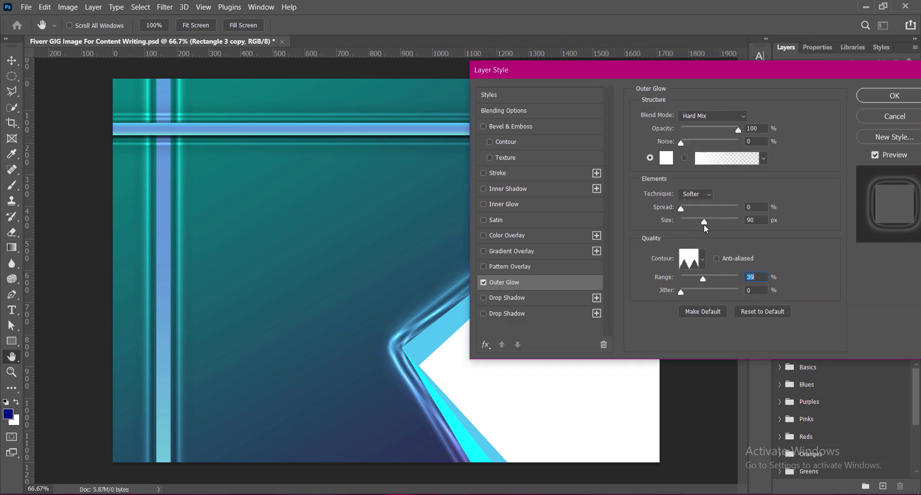
{"action": "left_click", "coordinate": [872, 94]}
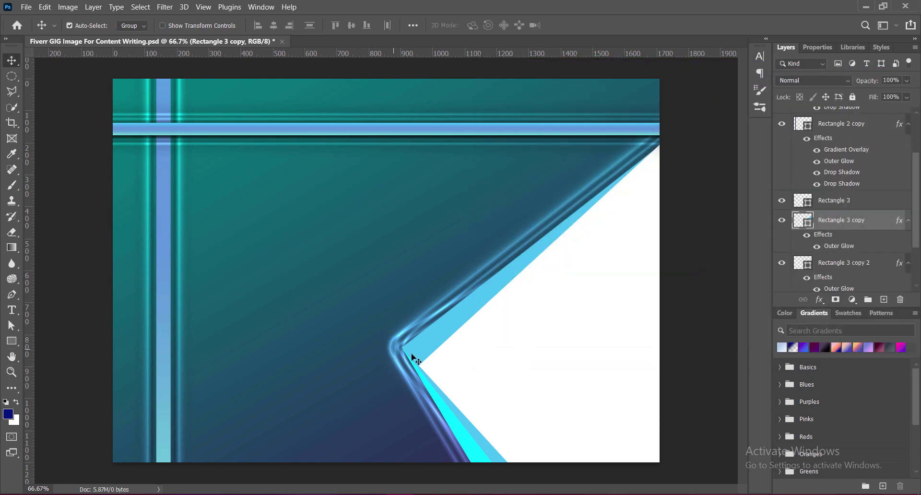
- Group the light-blue and cyan band layers into Group 1
{"action": "left_click", "coordinate": [642, 401]}
{"action": "left_click", "coordinate": [422, 346]}
{"action": "left_click", "coordinate": [442, 408], "text": "shift"}
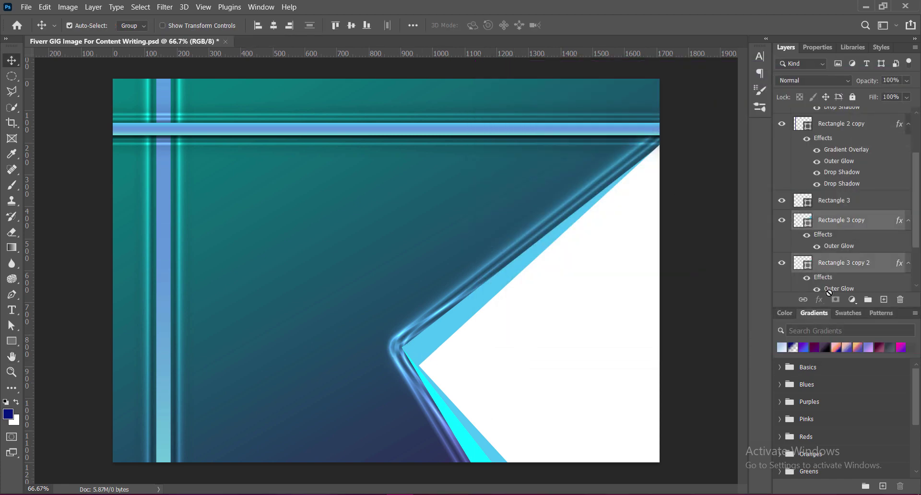
{"action": "key", "text": "ctrl+g"}
- Try a drop shadow on Group 1, then remove it and close with no effects
{"action": "double_click", "coordinate": [800, 228]}
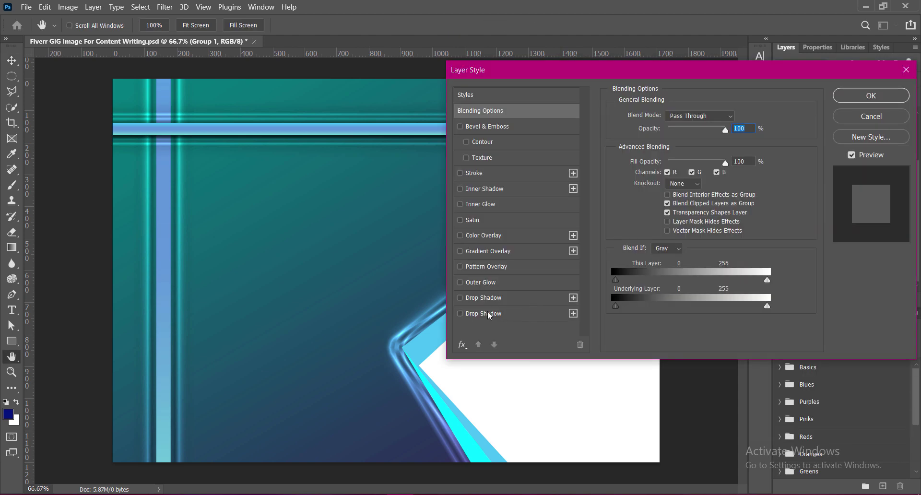
{"action": "left_click", "coordinate": [460, 297]}
{"action": "left_click", "coordinate": [460, 298]}
{"action": "left_click", "coordinate": [481, 299]}
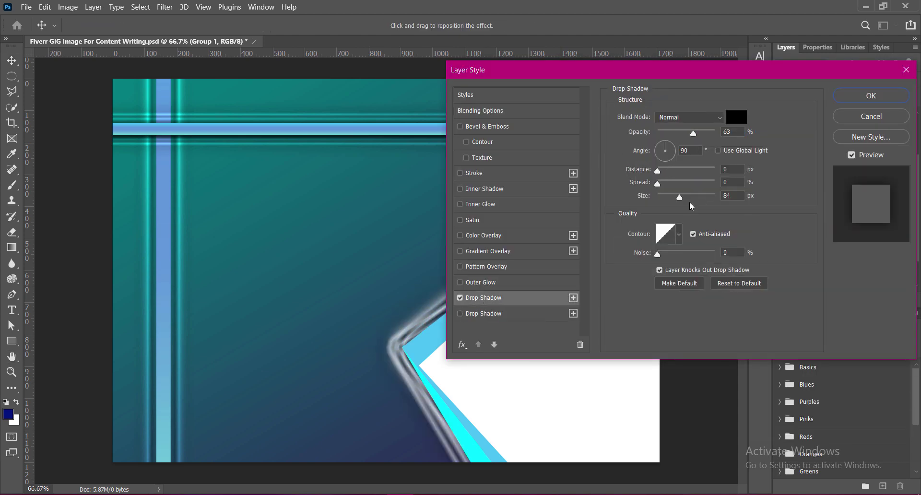
{"action": "left_click", "coordinate": [460, 298]}
{"action": "left_click", "coordinate": [850, 117]}
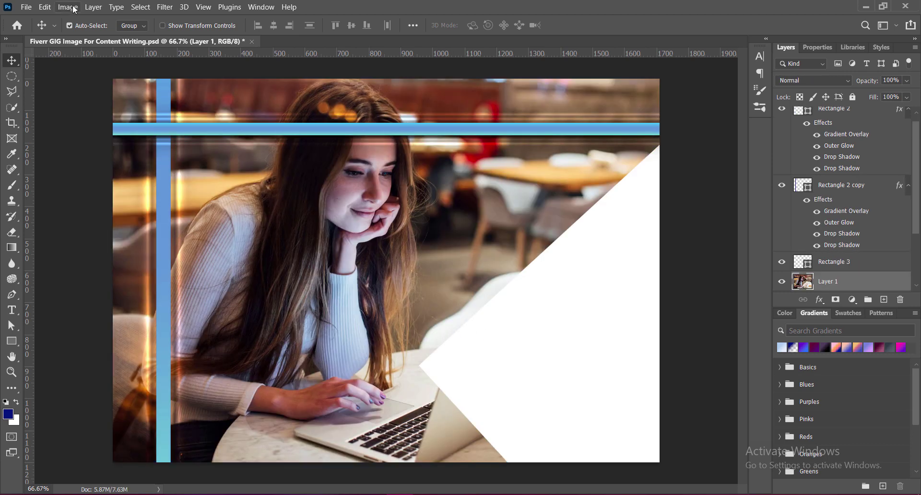
- Raise the photo's vibrance and apply the Increase Saturation Hue/Saturation preset
{"action": "left_click", "coordinate": [67, 7]}
{"action": "mouse_move", "coordinate": [85, 36]}
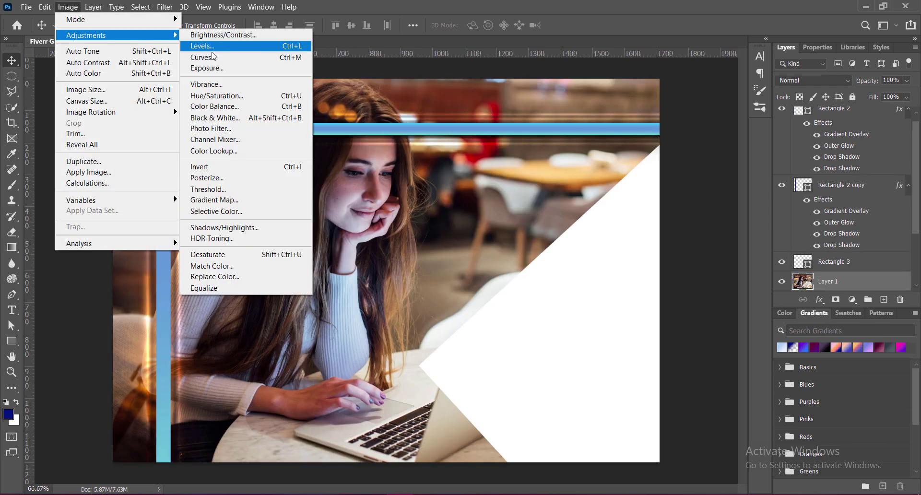
{"action": "left_click", "coordinate": [336, 81]}
{"action": "left_click_drag", "start_coordinate": [666, 104], "coordinate": [717, 100]}
{"action": "left_click", "coordinate": [758, 82]}
{"action": "left_click", "coordinate": [67, 6]}
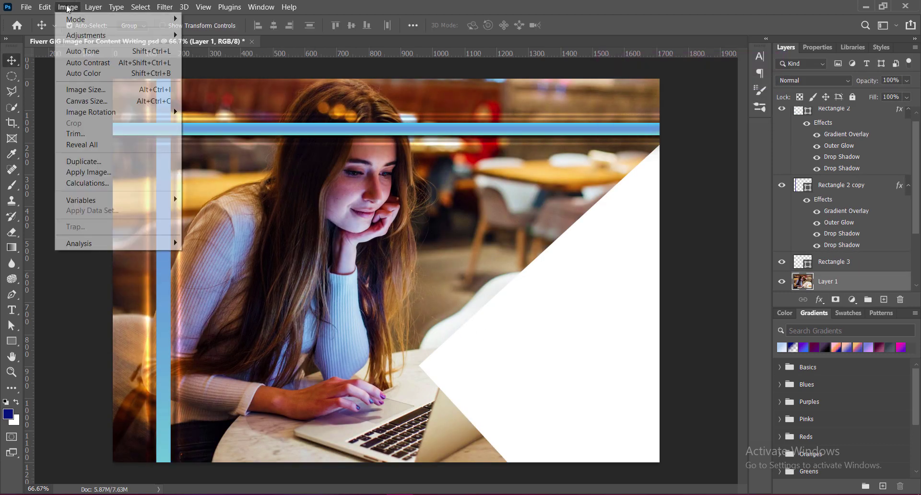
{"action": "left_click", "coordinate": [217, 96]}
{"action": "left_click", "coordinate": [738, 94]}
{"action": "left_click", "coordinate": [699, 152]}
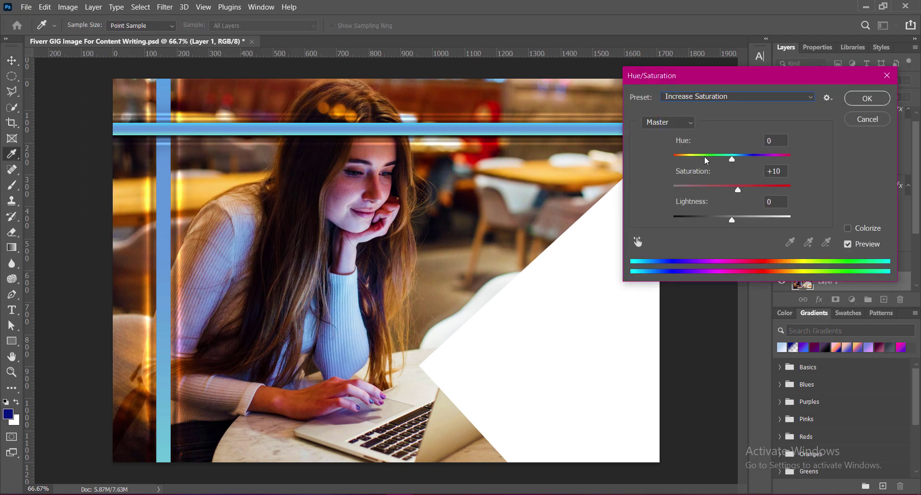
{"action": "left_click", "coordinate": [878, 98]}
- Shrink the photo into the right half and place its layer above the white panel
{"action": "key", "text": "ctrl+t"}
{"action": "left_click_drag", "start_coordinate": [391, 72], "coordinate": [391, 304]}
{"action": "left_click_drag", "start_coordinate": [422, 379], "coordinate": [549, 216]}
{"action": "key", "text": "Return"}
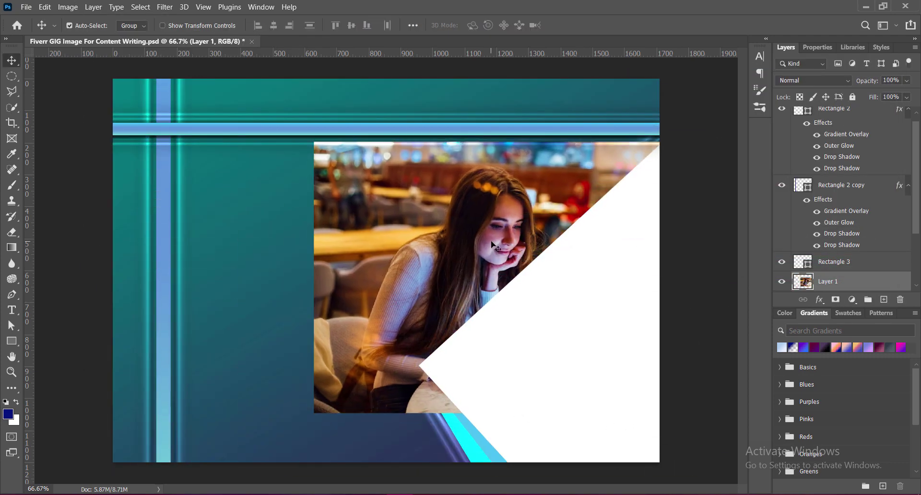
{"action": "left_click", "coordinate": [837, 262]}
{"action": "left_click_drag", "start_coordinate": [837, 283], "coordinate": [835, 261]}
- Clip the laptop photo into the Rectangle 3 panel, scaled to about 117% and positioned
{"action": "right_click", "coordinate": [834, 262]}
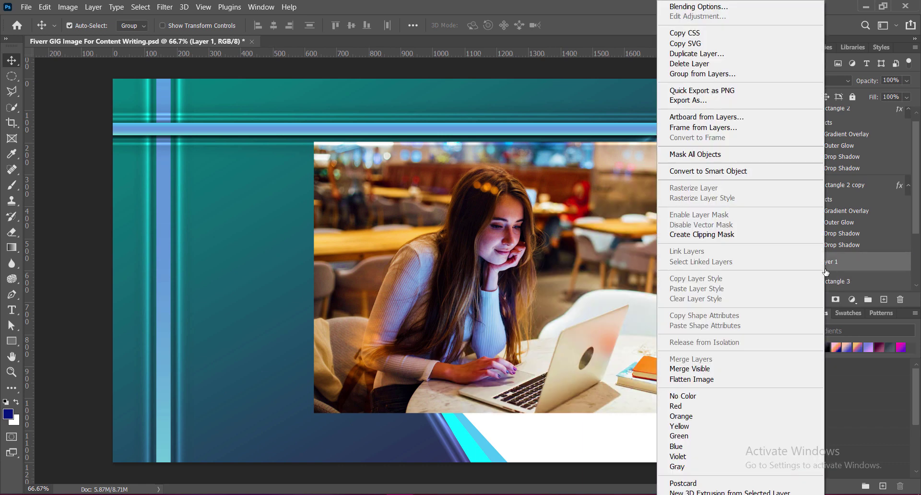
{"action": "left_click", "coordinate": [719, 234]}
{"action": "key", "text": "ctrl+t"}
{"action": "left_click_drag", "start_coordinate": [527, 318], "coordinate": [564, 318]}
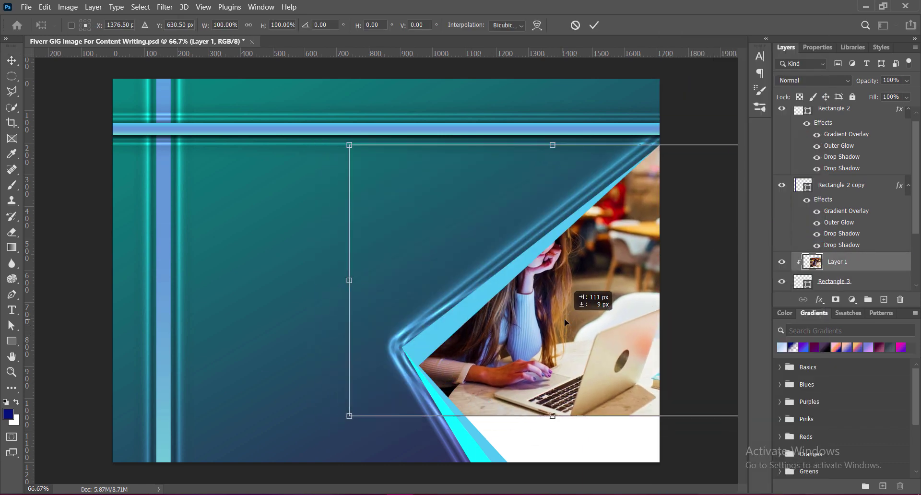
{"action": "left_click_drag", "start_coordinate": [552, 416], "coordinate": [552, 461]}
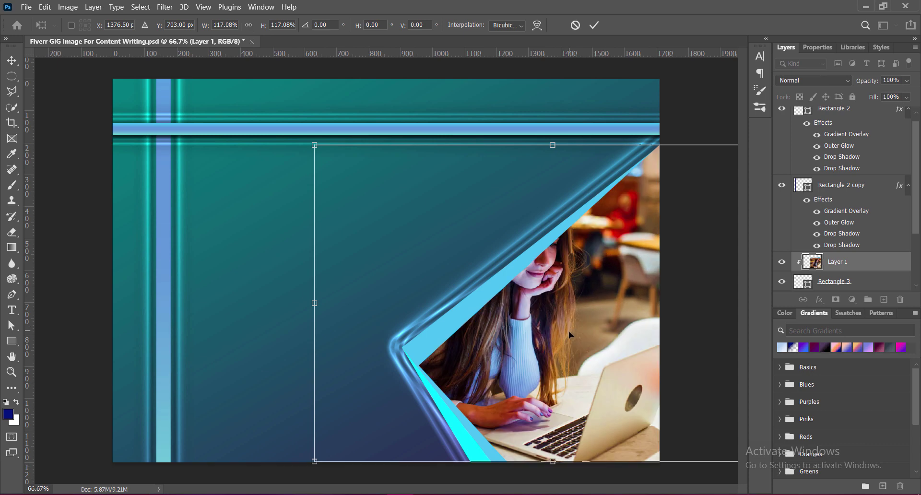
{"action": "left_click_drag", "start_coordinate": [569, 331], "coordinate": [609, 350]}
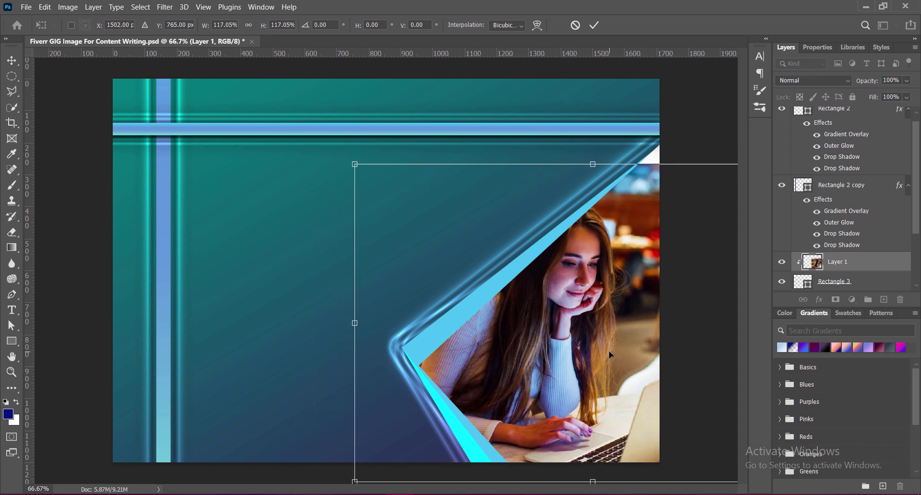
{"action": "mouse_move", "coordinate": [562, 282]}
{"action": "left_mouse_down"}
{"action": "mouse_move", "coordinate": [554, 301]}
{"action": "mouse_move", "coordinate": [559, 261]}
{"action": "left_mouse_up"}
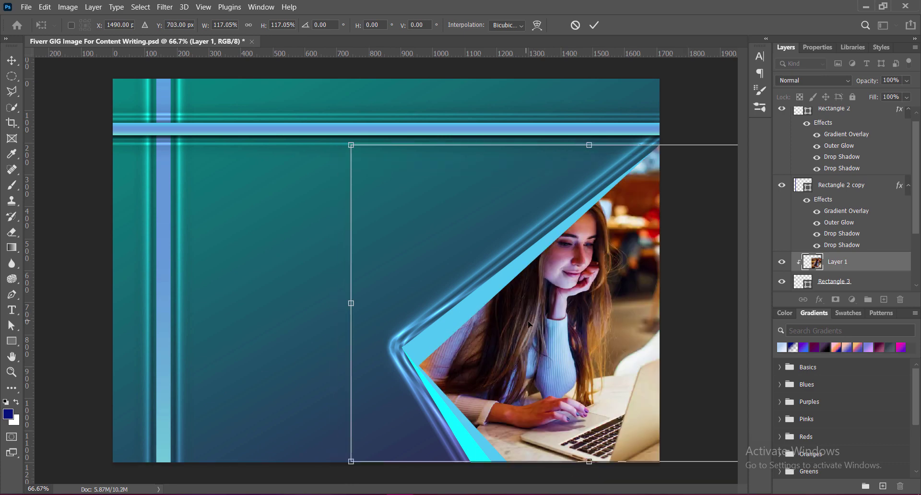
{"action": "mouse_move", "coordinate": [529, 324]}
{"action": "left_mouse_down"}
{"action": "mouse_move", "coordinate": [546, 327]}
{"action": "mouse_move", "coordinate": [529, 345]}
{"action": "mouse_move", "coordinate": [559, 341]}
{"action": "left_mouse_up"}
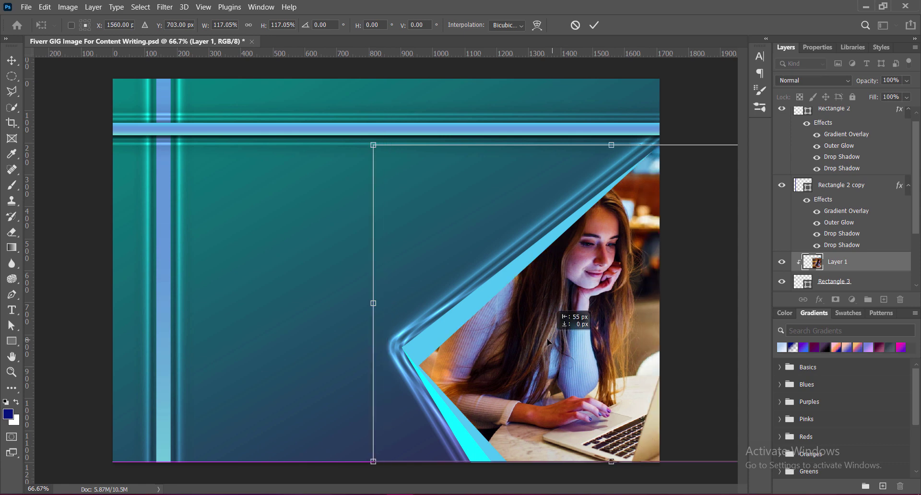
{"action": "key", "text": "Return"}
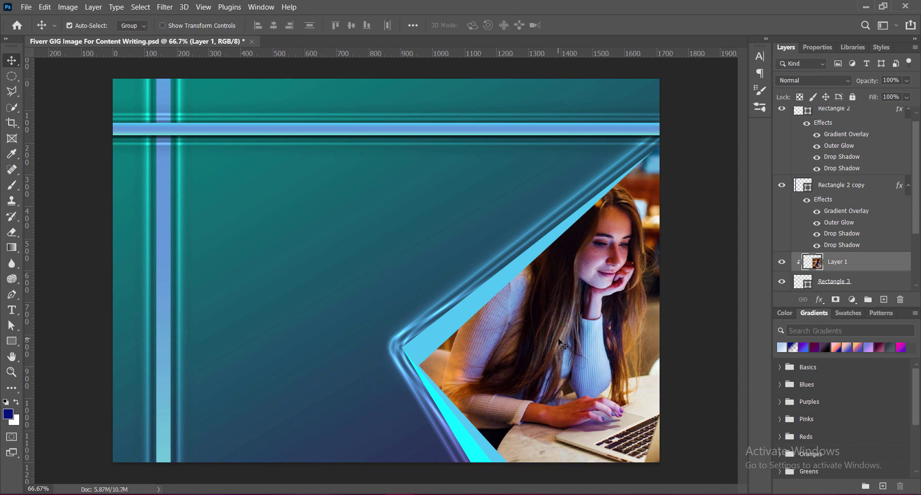
- Nudge the photo down slightly and save the document
{"action": "key", "text": "ctrl+t"}
{"action": "key", "text": "Down"}
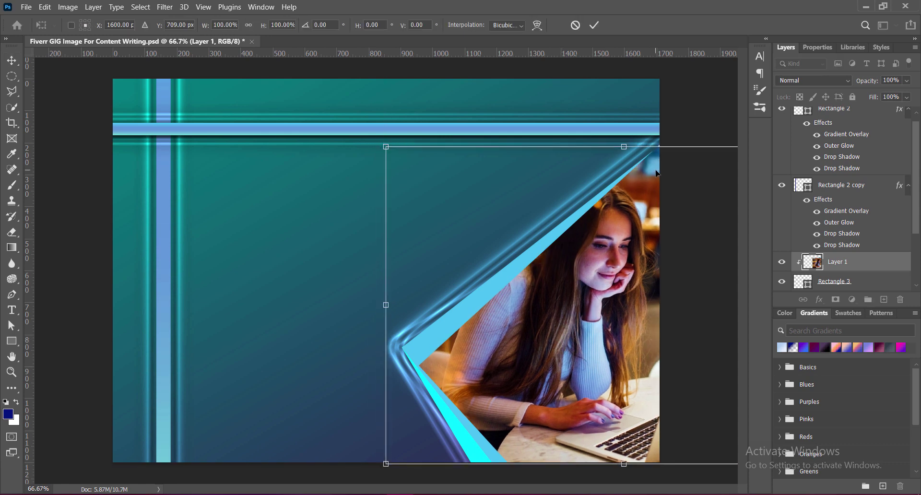
{"action": "key", "text": "Down"}
{"action": "key", "text": "Down"}
{"action": "key", "text": "Return"}
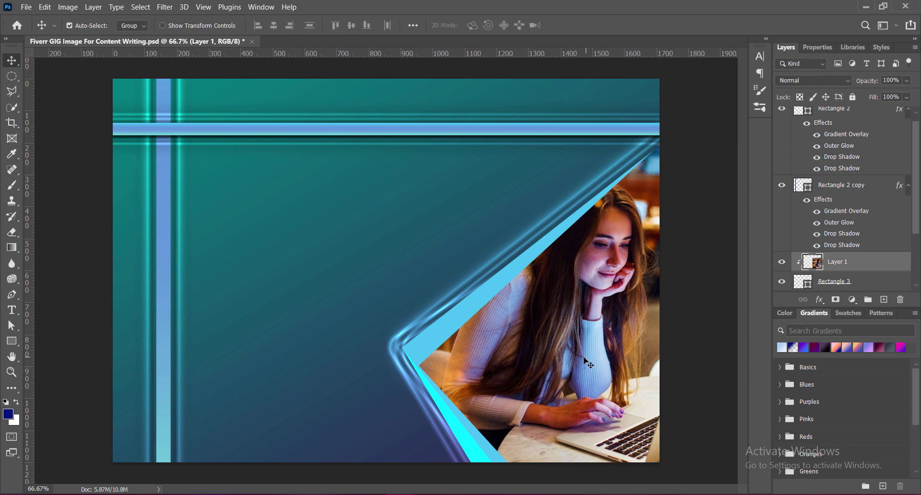
{"action": "key", "text": "ctrl+s"}
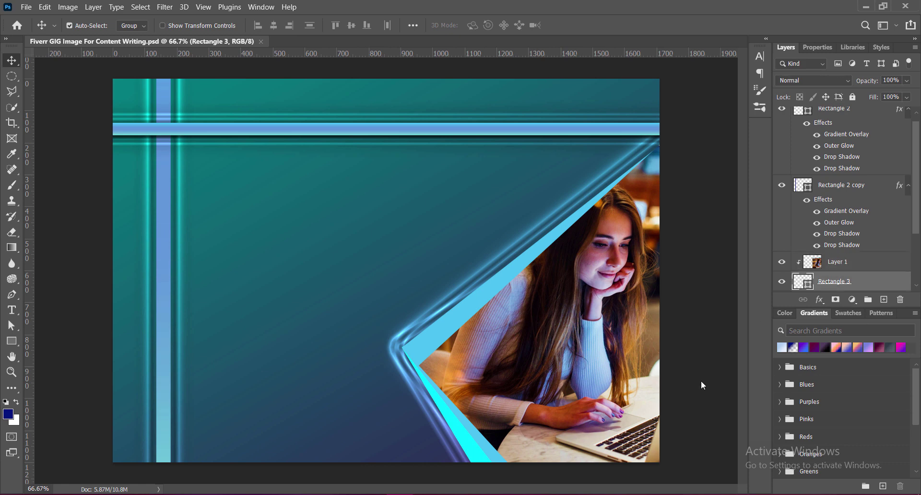
- Nudge the Rectangle 3 panel and photo slightly left, then deselect the layer
{"action": "key", "text": "alt+bracketleft"}
{"action": "key", "text": "Left"}
{"action": "key", "text": "Left"}
{"action": "key", "text": "Left"}
{"action": "key", "text": "Left"}
{"action": "key", "text": "Left"}
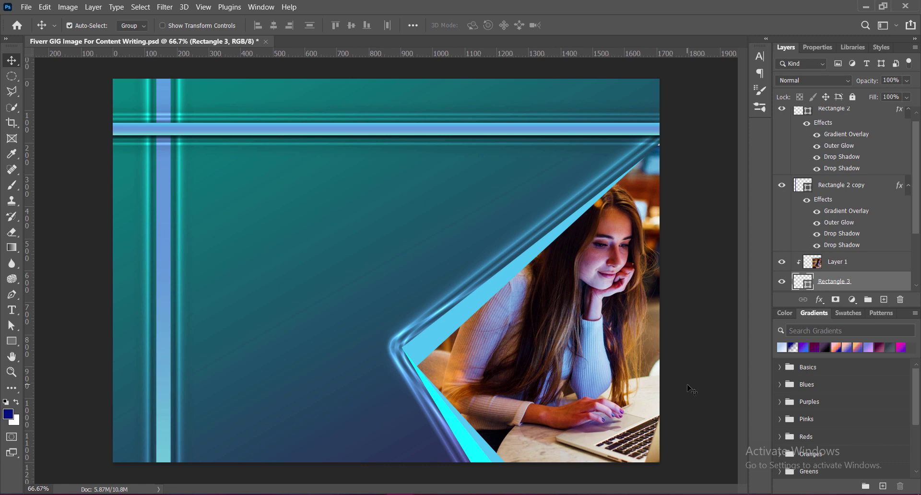
{"action": "key", "text": "Left"}
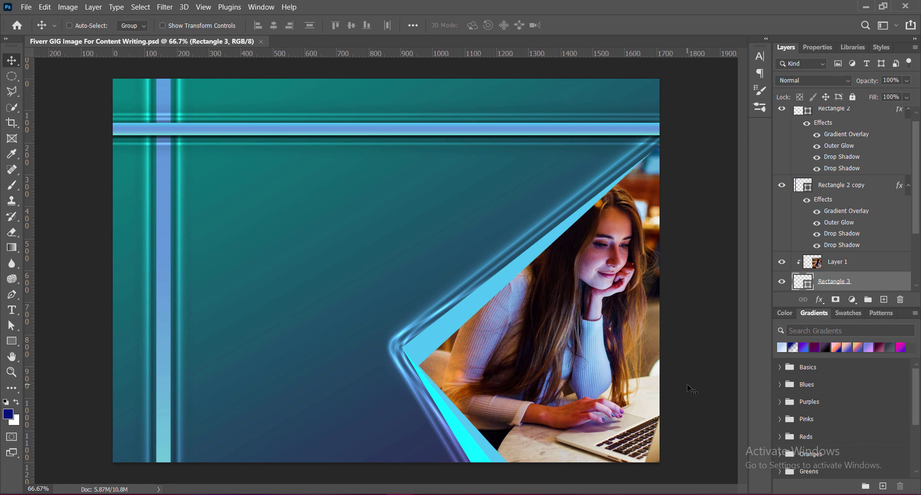
{"action": "key", "text": "alt+bracketright"}
{"action": "key", "text": "Left"}
{"action": "left_click", "coordinate": [703, 386]}
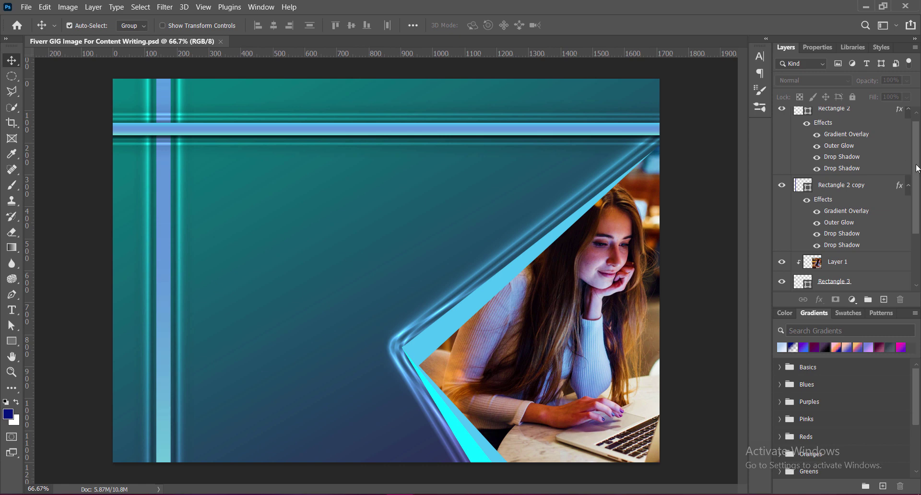
- Add a new layer and start a 12 pt left-aligned text box near the top
{"action": "left_click", "coordinate": [884, 300]}
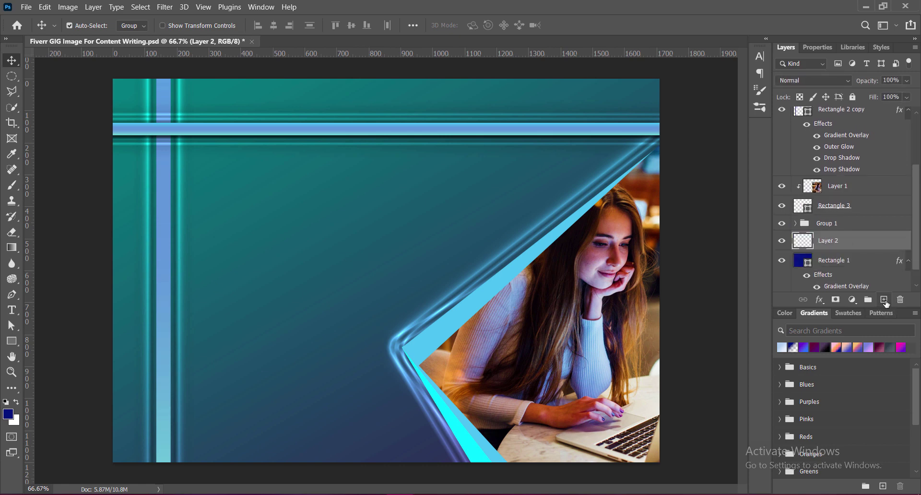
{"action": "key", "text": "t"}
{"action": "left_click", "coordinate": [128, 199]}
{"action": "left_click", "coordinate": [330, 25]}
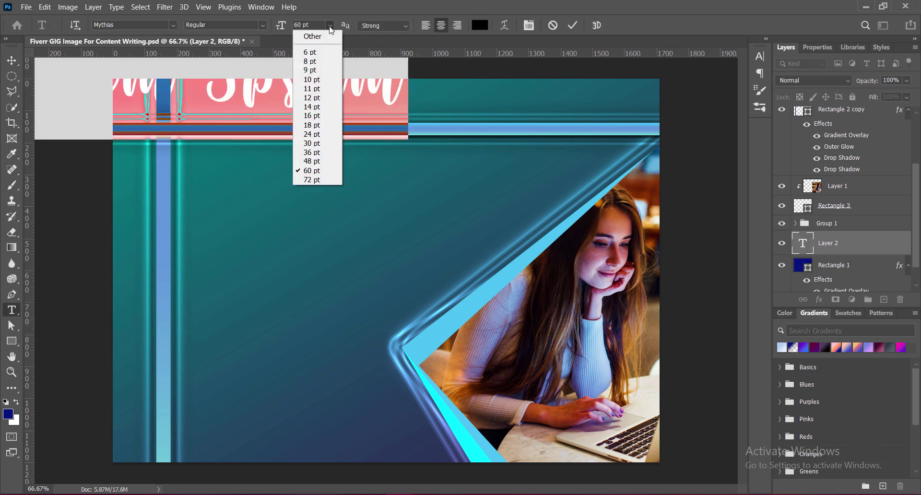
{"action": "left_click", "coordinate": [312, 97]}
{"action": "left_click", "coordinate": [426, 25]}
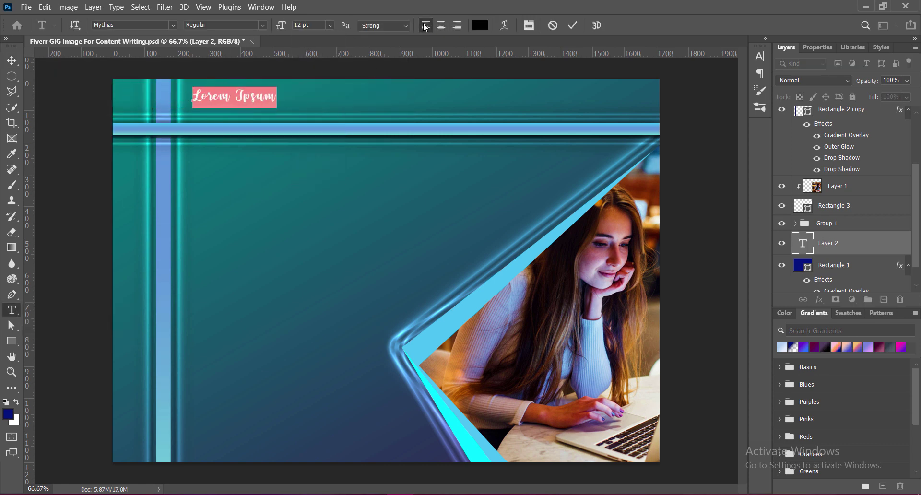
- Use Exotc350 Bd BT with tighter tracking and type 'Professional Engaging Web & Social Media Content'
{"action": "left_click", "coordinate": [173, 25]}
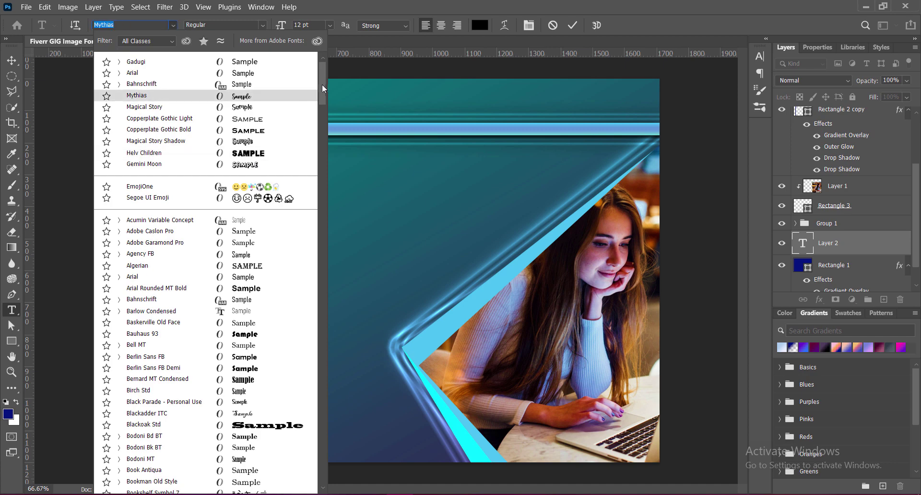
{"action": "left_click_drag", "start_coordinate": [321, 85], "coordinate": [320, 168]}
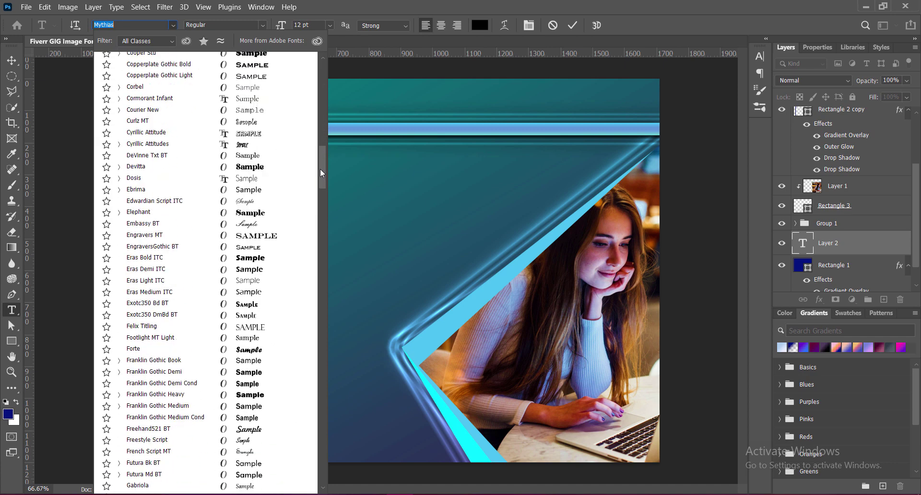
{"action": "left_click", "coordinate": [243, 305]}
{"action": "left_click", "coordinate": [760, 56]}
{"action": "left_click", "coordinate": [740, 93]}
{"action": "left_click", "coordinate": [723, 134]}
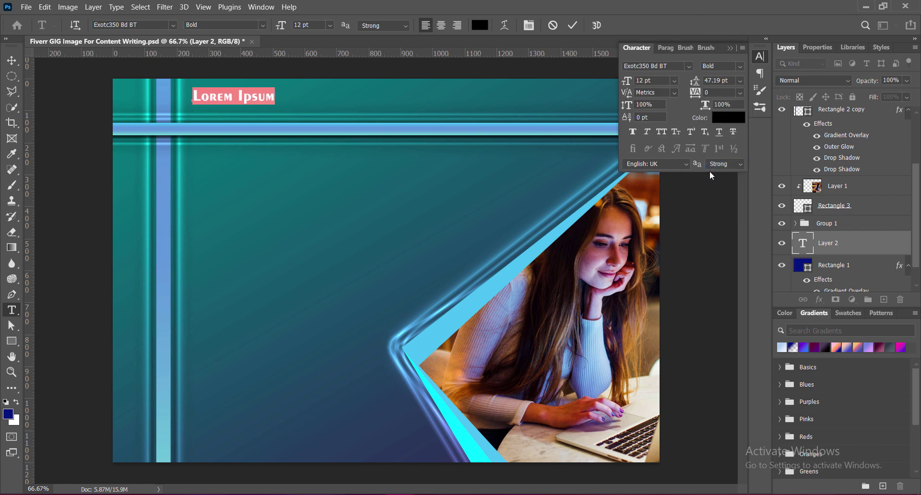
{"action": "left_click", "coordinate": [382, 148]}
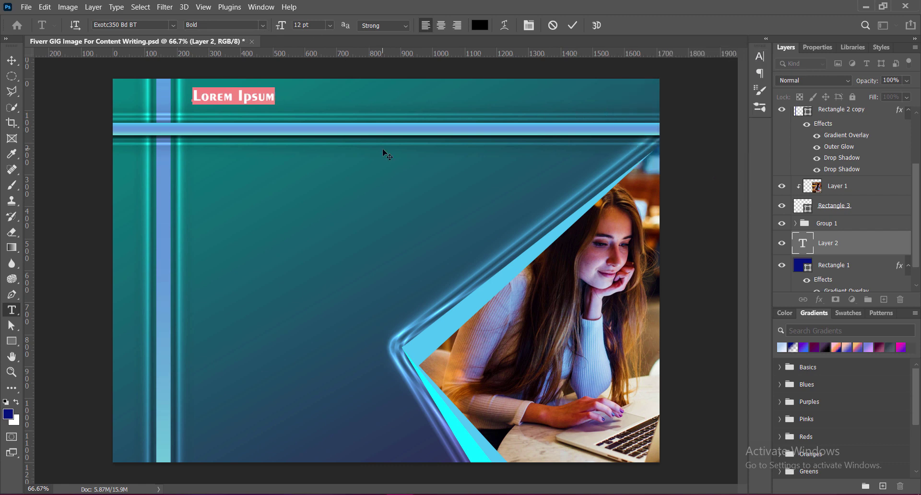
{"action": "type", "text": "Professional"}
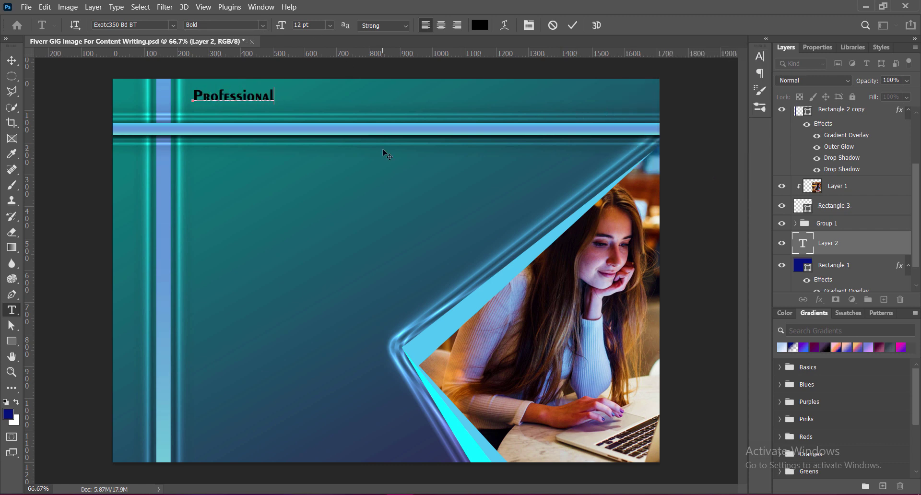
{"action": "type", "text": " Enga"}
{"action": "type", "text": "ging Web"}
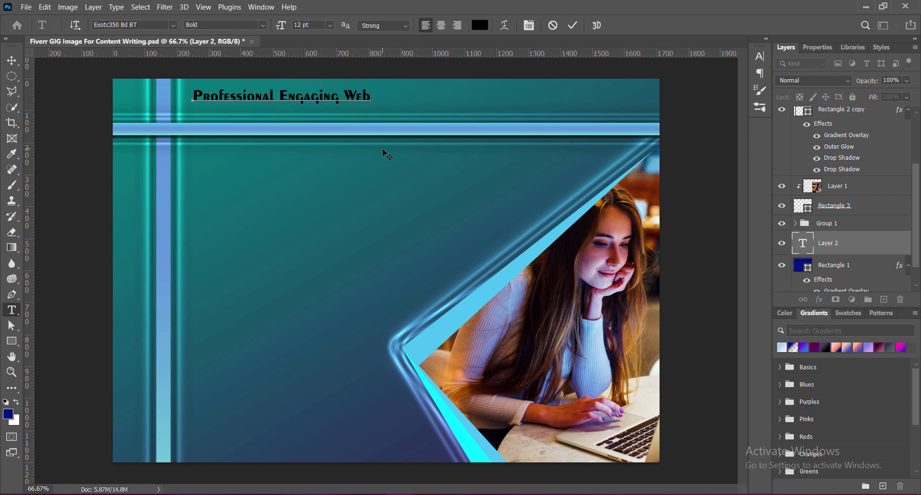
{"action": "type", "text": " & Socia"}
{"action": "type", "text": "l Media Conten"}
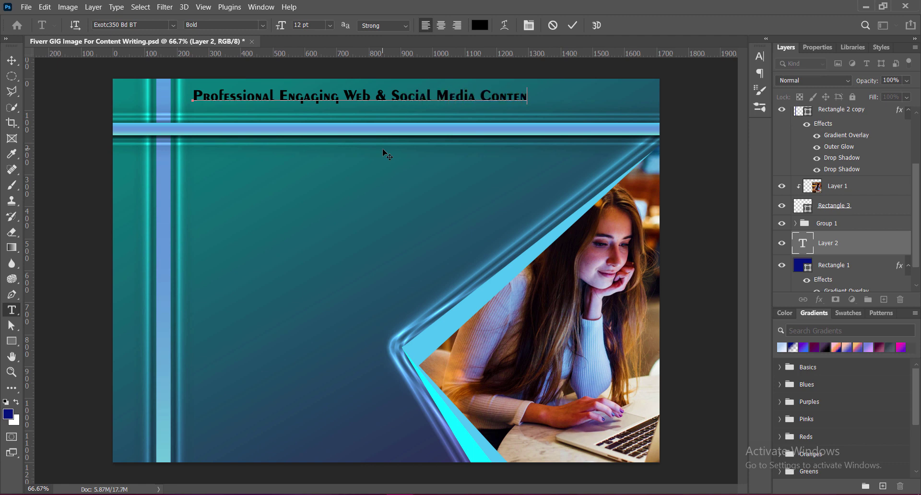
{"action": "type", "text": "t"}
- Make the whole headline white at 16 pt
{"action": "left_click_drag", "start_coordinate": [193, 96], "coordinate": [534, 95]}
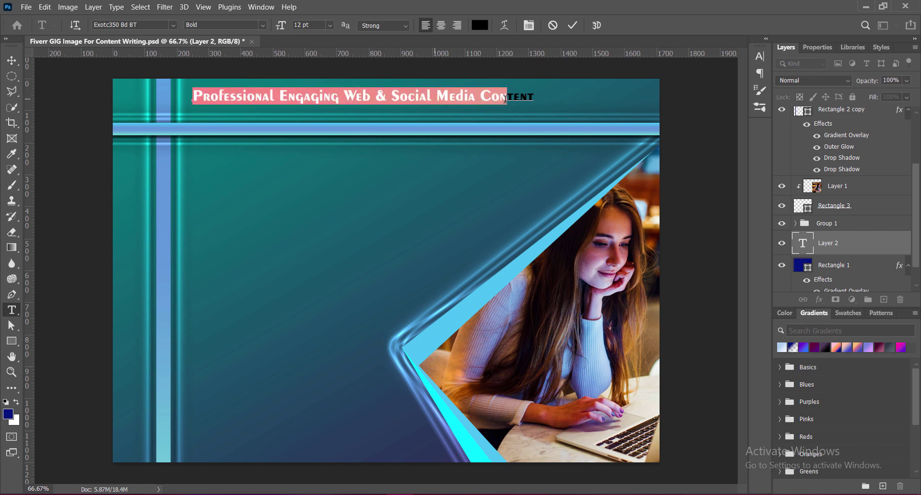
{"action": "left_click", "coordinate": [480, 25]}
{"action": "left_click", "coordinate": [605, 144]}
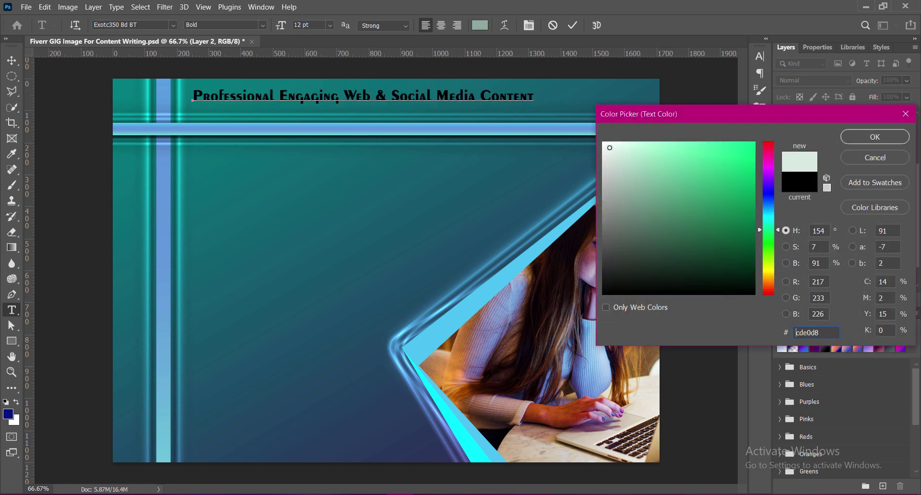
{"action": "left_click", "coordinate": [872, 136]}
{"action": "left_click", "coordinate": [331, 25]}
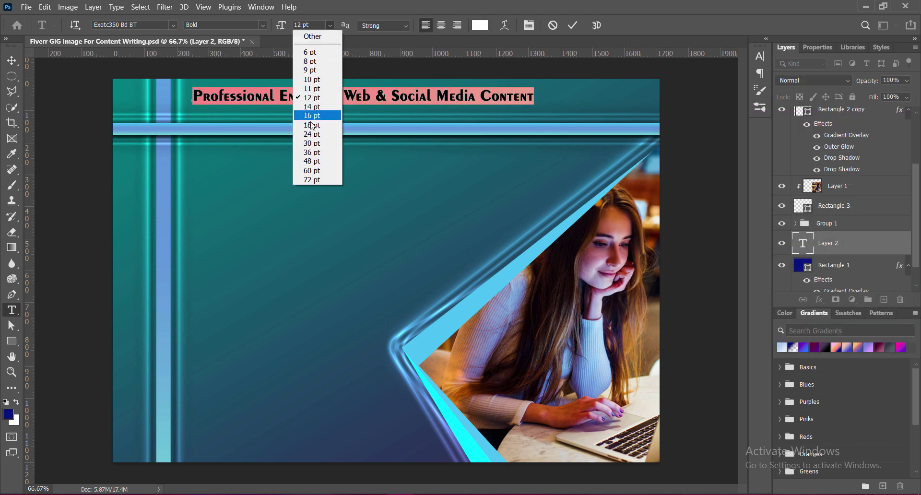
{"action": "left_click", "coordinate": [313, 128]}
{"action": "left_click", "coordinate": [330, 25]}
{"action": "left_click", "coordinate": [314, 120]}
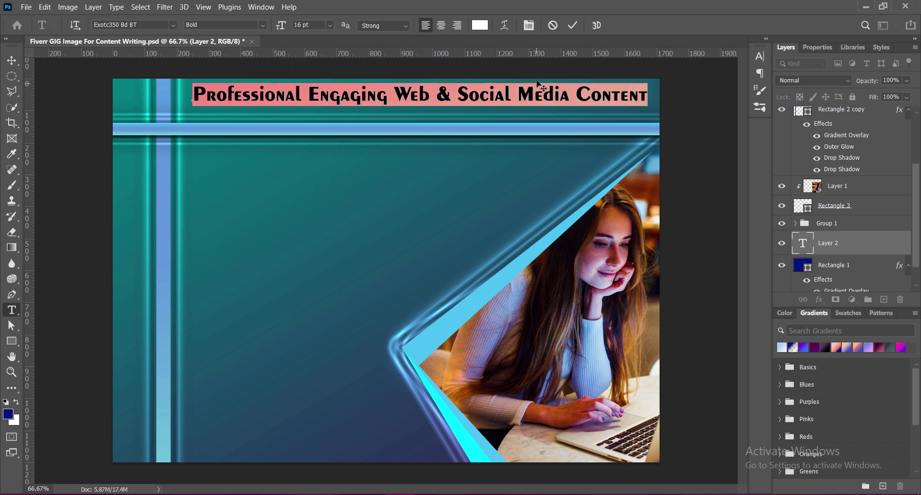
{"action": "left_click", "coordinate": [573, 25]}
- Stretch the headline slightly wider and nudge it into place across the top band
{"action": "left_click", "coordinate": [10, 61]}
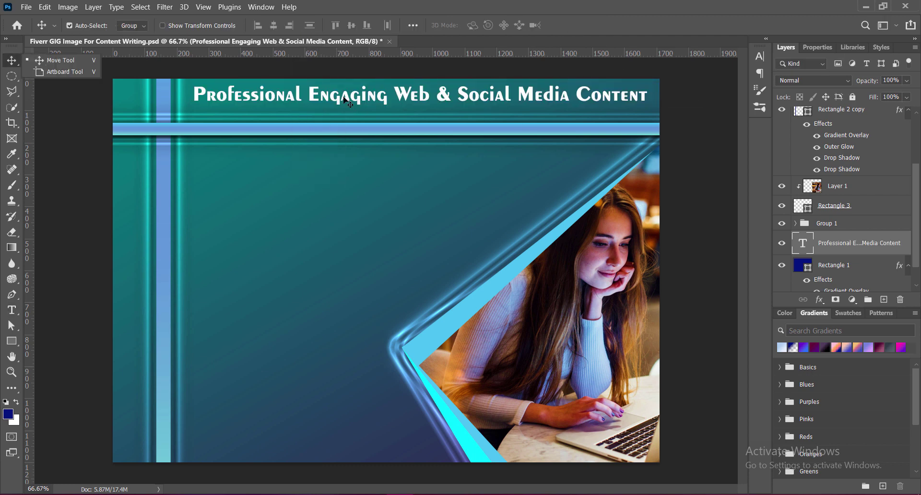
{"action": "left_click", "coordinate": [382, 102]}
{"action": "left_click_drag", "start_coordinate": [382, 102], "coordinate": [370, 105]}
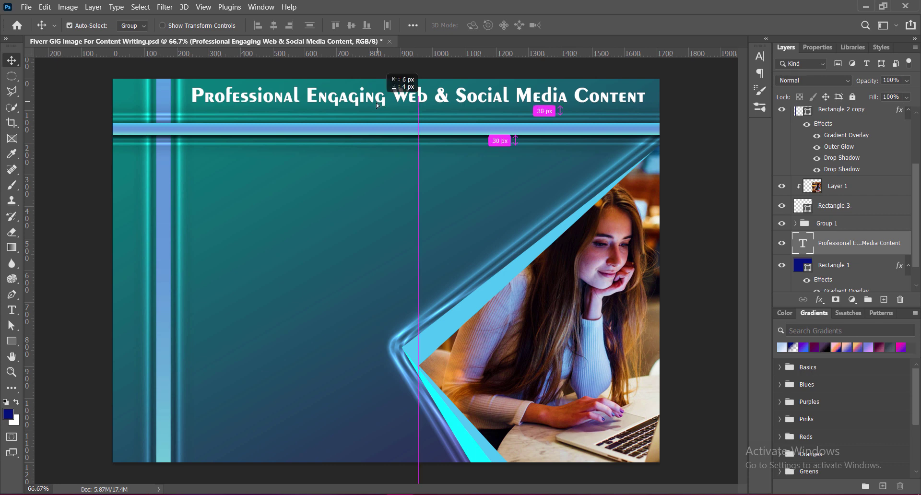
{"action": "key", "text": "ctrl+t"}
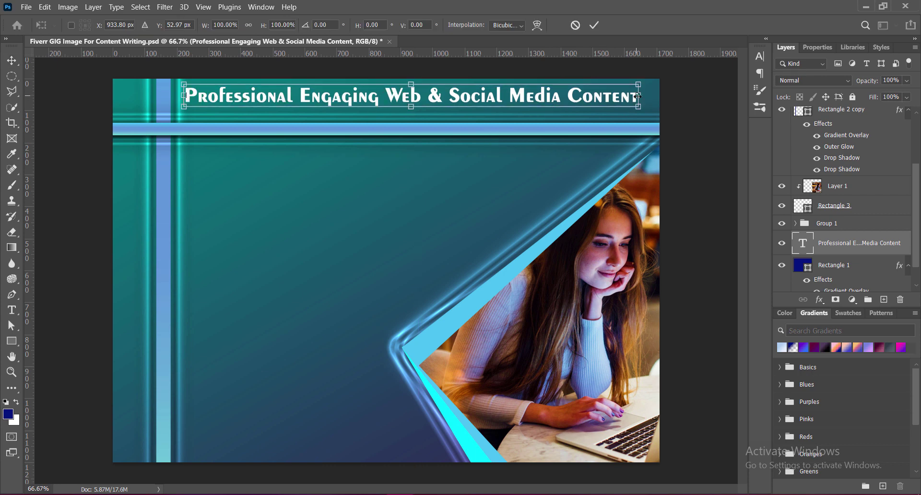
{"action": "left_click_drag", "start_coordinate": [637, 96], "coordinate": [651, 95]}
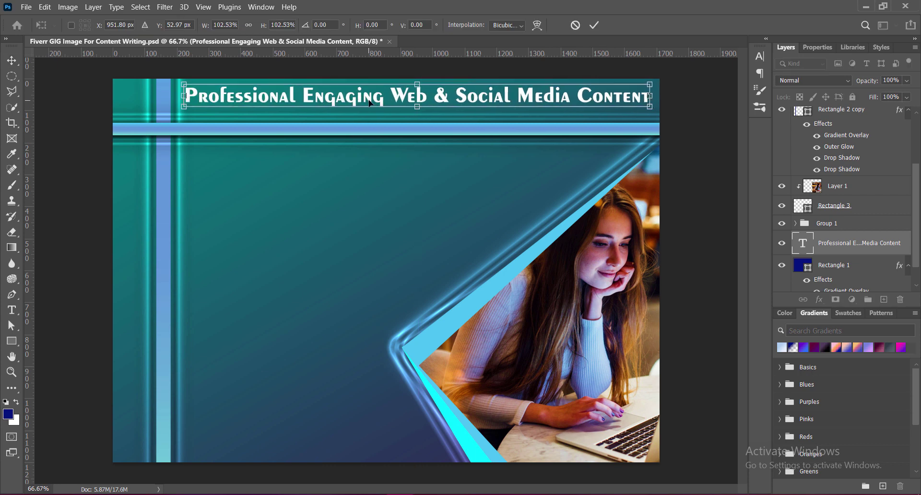
{"action": "key", "text": "Return"}
{"action": "key", "text": "Down"}
{"action": "key", "text": "Down"}
{"action": "key", "text": "Down"}
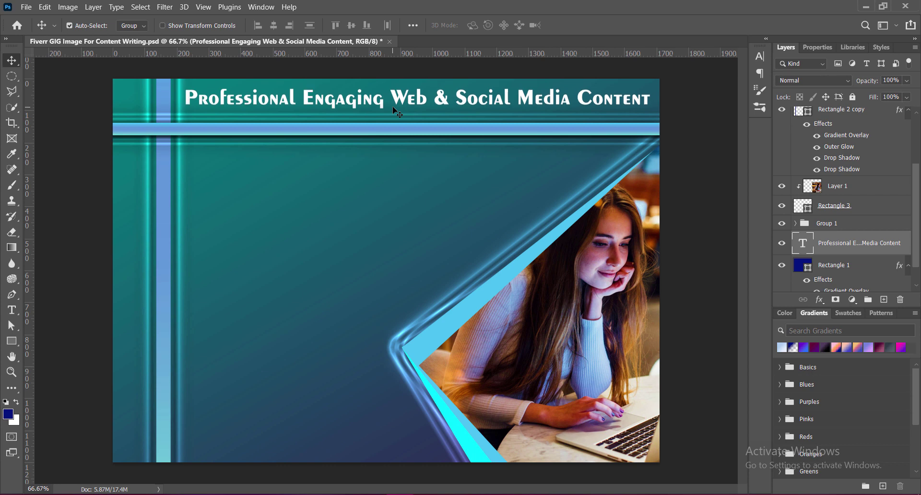
{"action": "key", "text": "Left"}
{"action": "key", "text": "Left"}
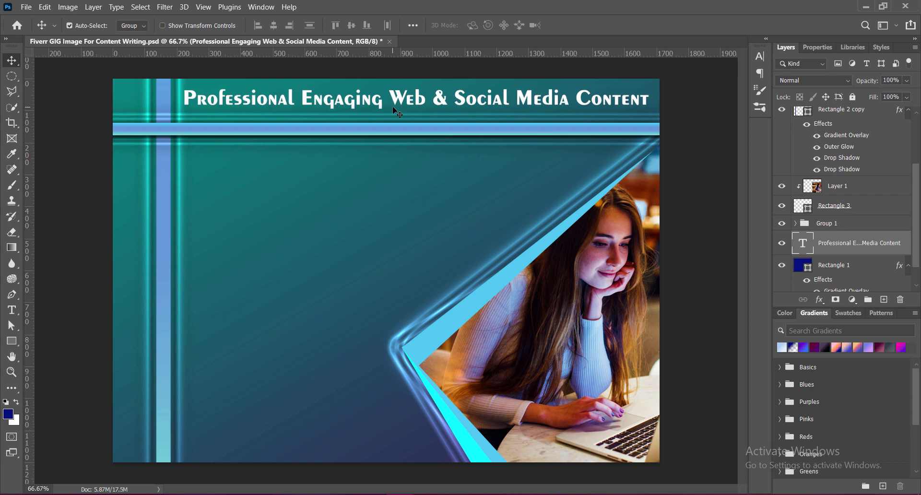
{"action": "key", "text": "Right"}
{"action": "key", "text": "Right"}
{"action": "key", "text": "Right"}
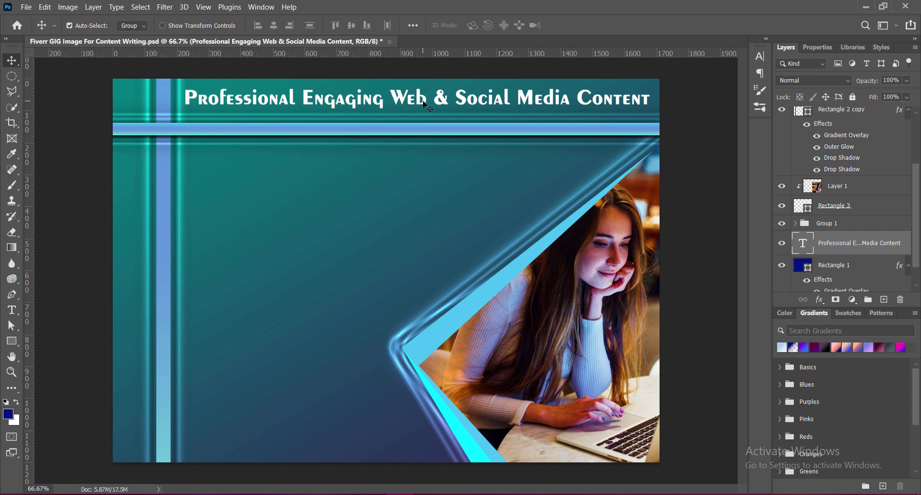
- Color the words 'Web & Social Media' bright cyan
{"action": "key", "text": "t"}
{"action": "left_click_drag", "start_coordinate": [389, 98], "coordinate": [571, 98]}
{"action": "left_click", "coordinate": [480, 25]}
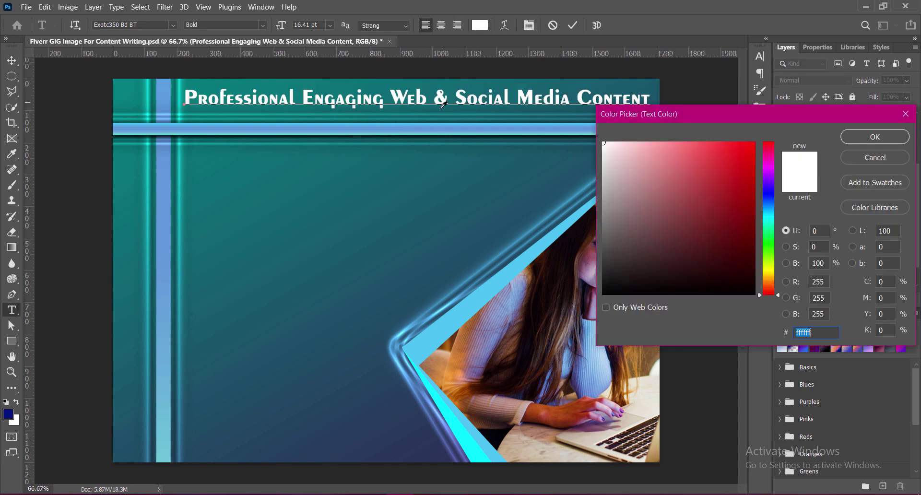
{"action": "left_click", "coordinate": [439, 126]}
{"action": "left_click", "coordinate": [440, 121]}
{"action": "left_click_drag", "start_coordinate": [681, 160], "coordinate": [767, 125]}
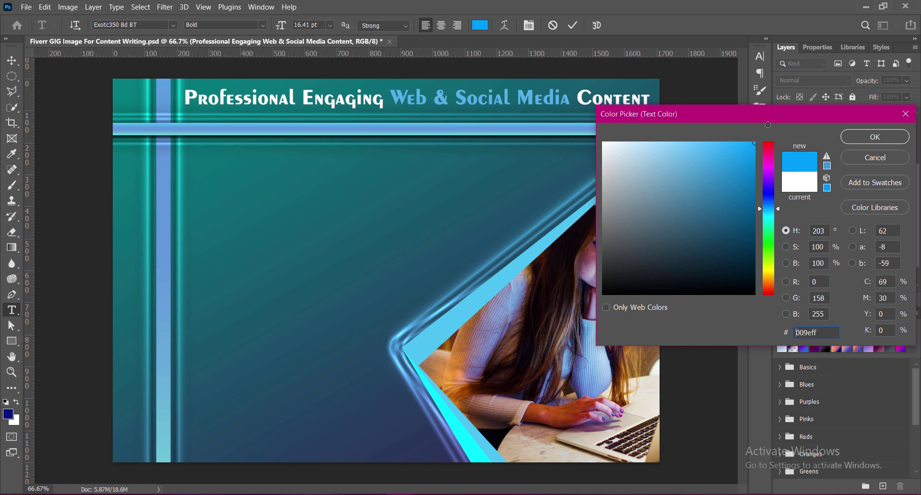
{"action": "left_click", "coordinate": [440, 133]}
{"action": "left_click_drag", "start_coordinate": [747, 158], "coordinate": [769, 126]}
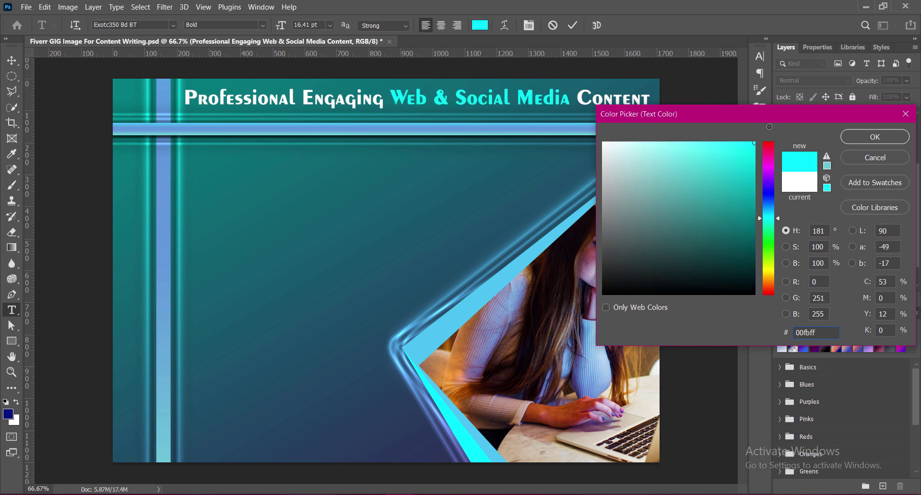
{"action": "left_click", "coordinate": [870, 138]}
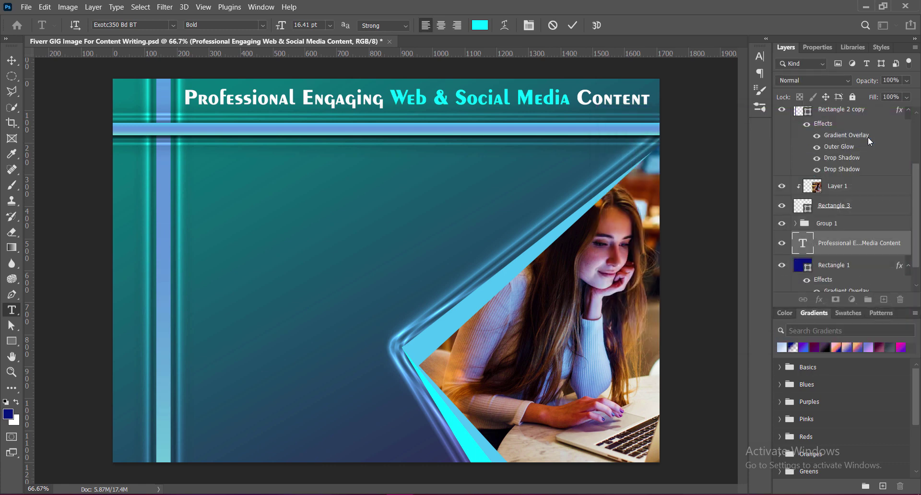
- Color 'Engaging' the same bright cyan (#00d2ff) and commit the headline
{"action": "left_click_drag", "start_coordinate": [303, 98], "coordinate": [384, 98]}
{"action": "left_click", "coordinate": [480, 25]}
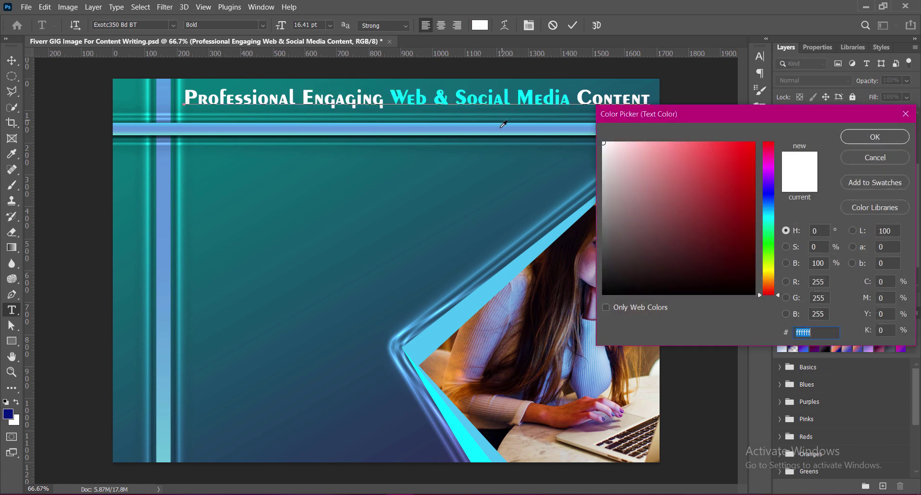
{"action": "left_click", "coordinate": [501, 122]}
{"action": "left_click", "coordinate": [769, 218]}
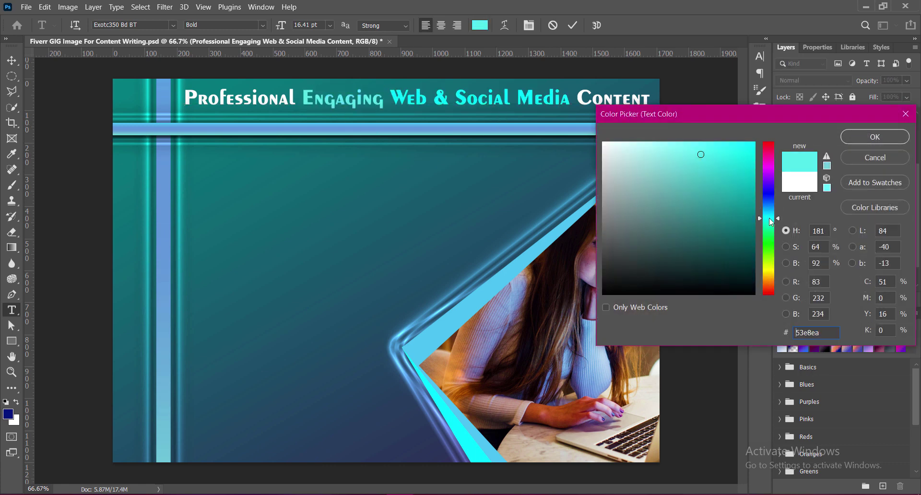
{"action": "left_click_drag", "start_coordinate": [770, 219], "coordinate": [768, 217]}
{"action": "left_click_drag", "start_coordinate": [745, 183], "coordinate": [763, 126]}
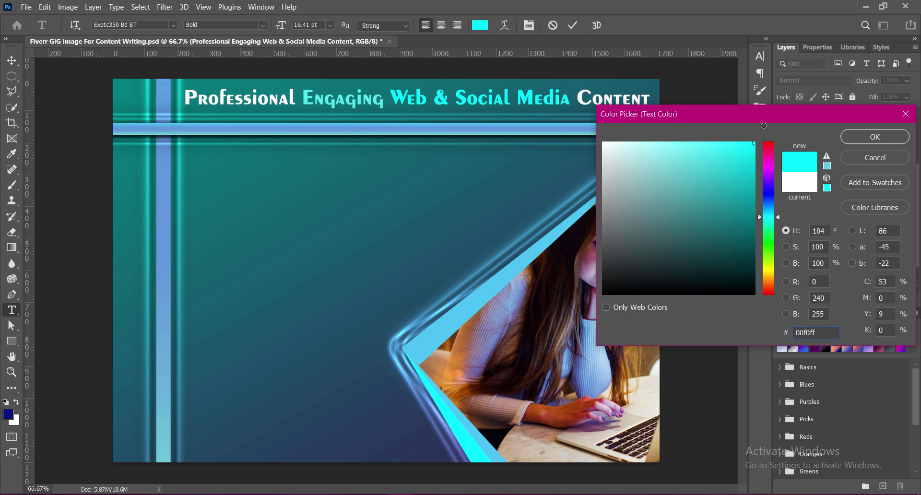
{"action": "left_click", "coordinate": [766, 215]}
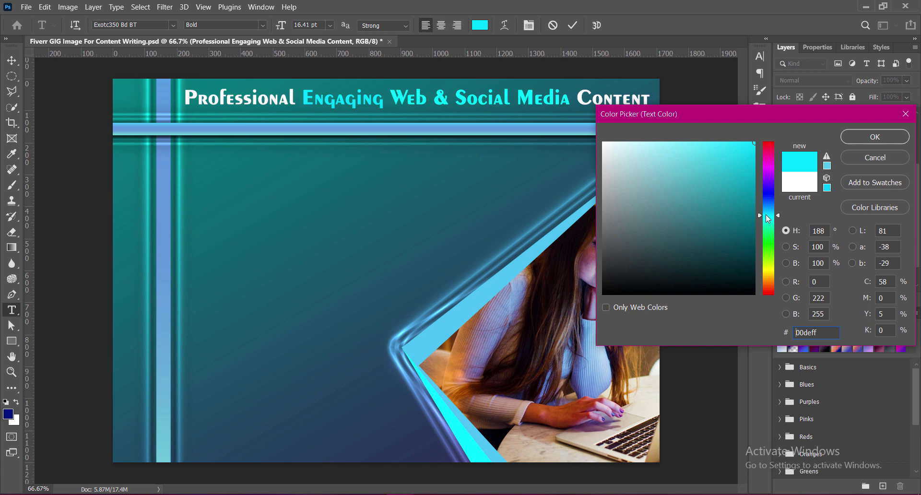
{"action": "left_click", "coordinate": [771, 214]}
{"action": "left_click", "coordinate": [875, 137]}
{"action": "left_click", "coordinate": [573, 25]}
- Give the headline a first drop shadow at 100% opacity
{"action": "key", "text": "v"}
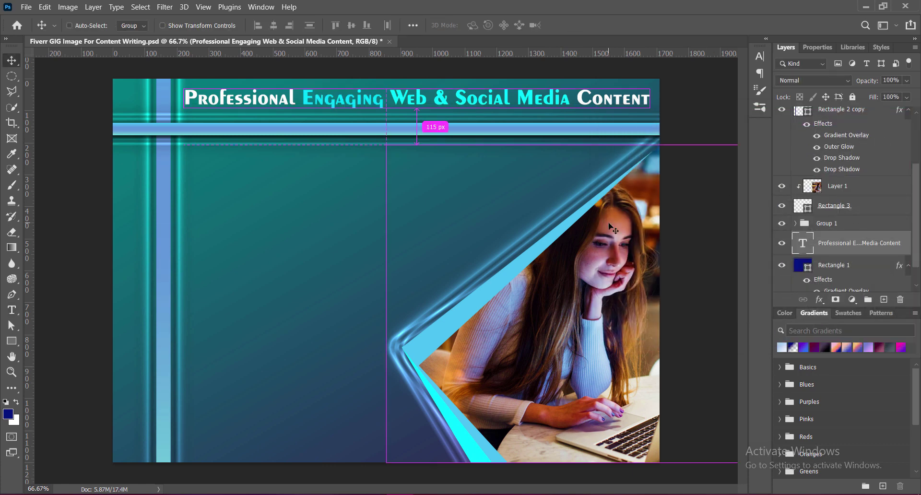
{"action": "double_click", "coordinate": [887, 243]}
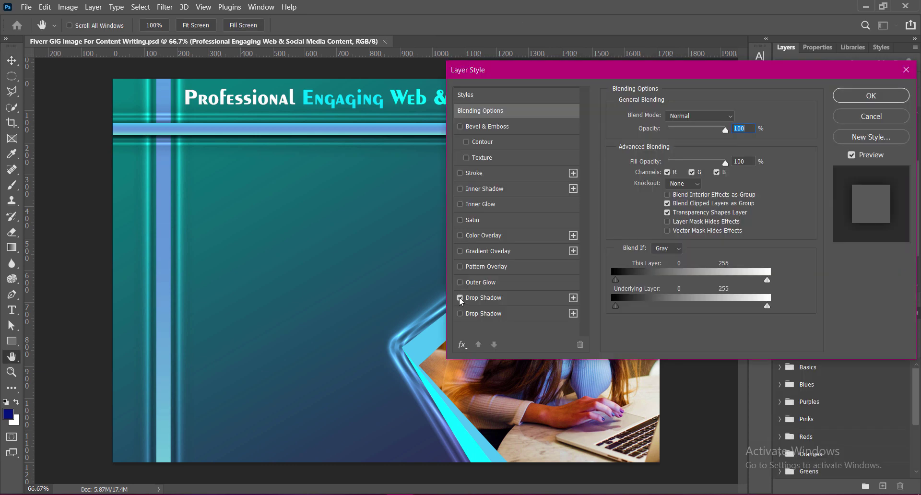
{"action": "left_click", "coordinate": [459, 297]}
{"action": "left_click_drag", "start_coordinate": [695, 136], "coordinate": [795, 137]}
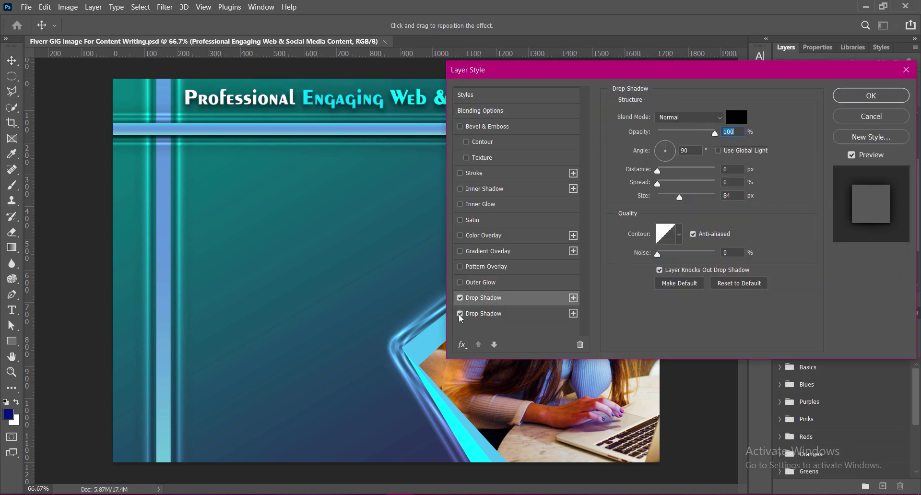
- Add a second drop shadow at 75% opacity, distance 6, size 18, then save
{"action": "left_click", "coordinate": [490, 314]}
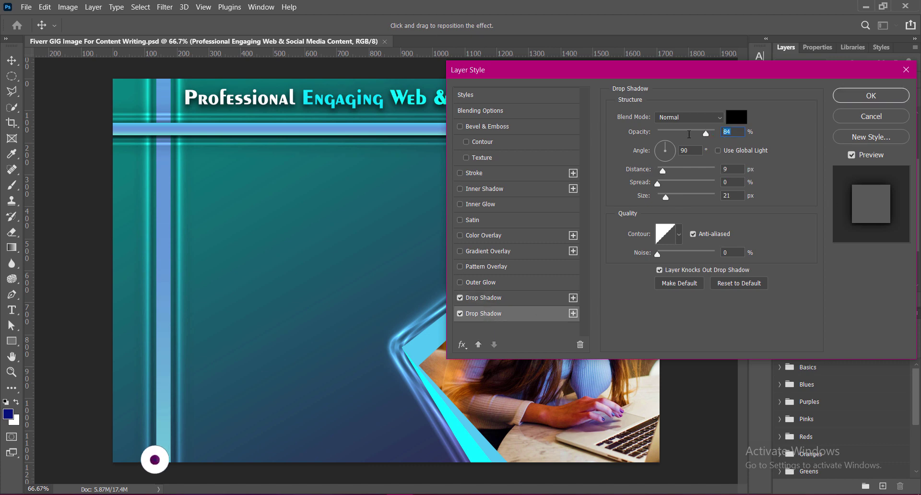
{"action": "key", "text": "Down"}
{"action": "key", "text": "Down"}
{"action": "key", "text": "Down"}
{"action": "left_click_drag", "start_coordinate": [666, 197], "coordinate": [663, 198]}
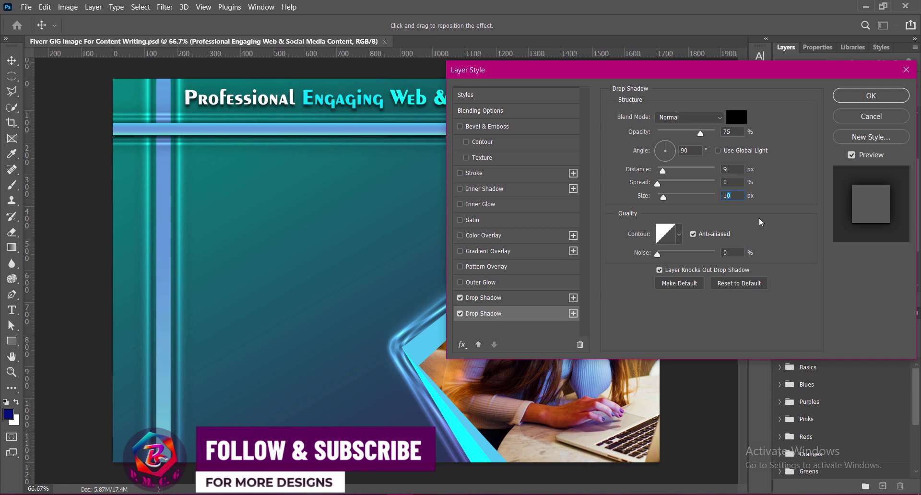
{"action": "type", "text": "6"}
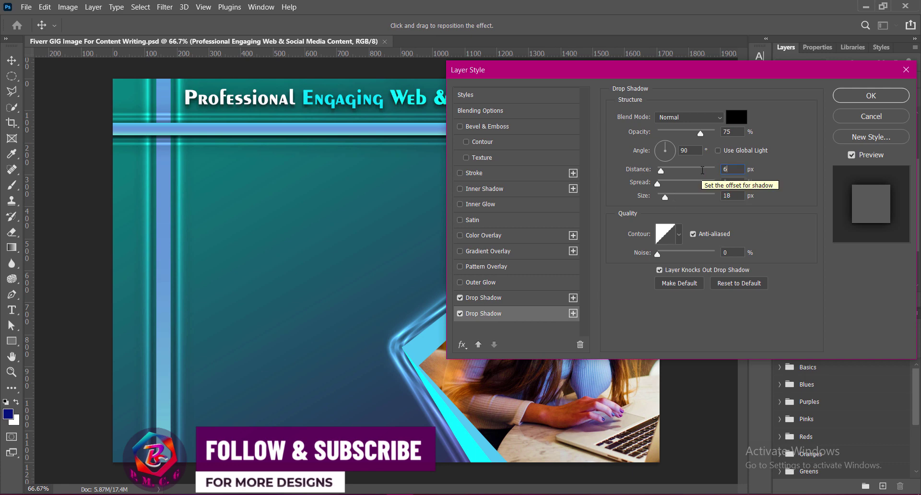
{"action": "key", "text": "Tab"}
{"action": "type", "text": "6"}
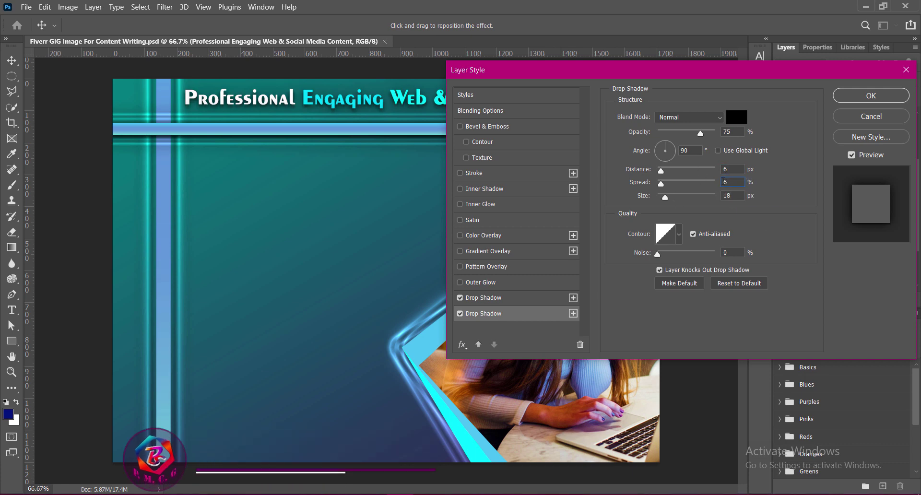
{"action": "key", "text": "Up"}
{"action": "key", "text": "Up"}
{"action": "key", "text": "Up"}
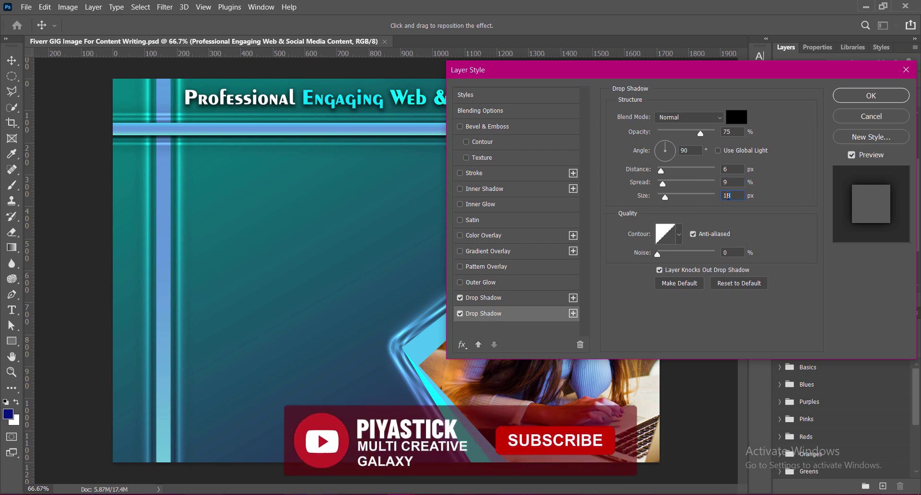
{"action": "key", "text": "Return"}
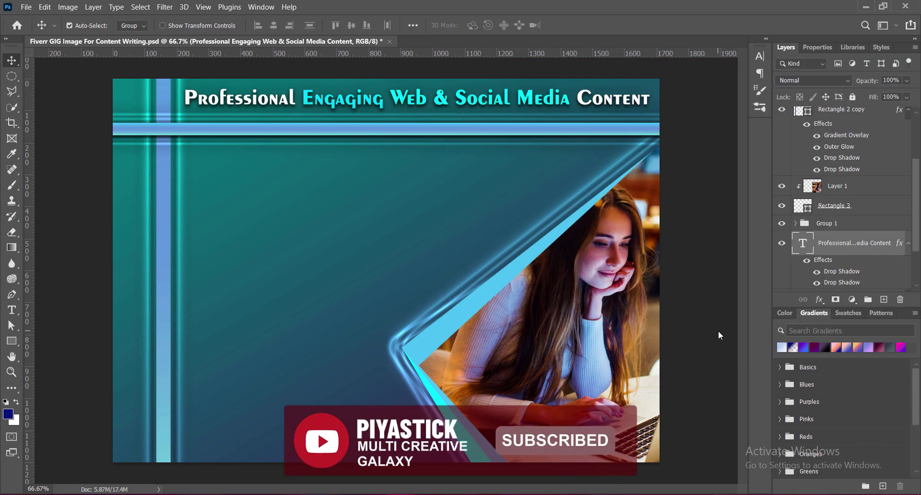
{"action": "key", "text": "ctrl+s"}
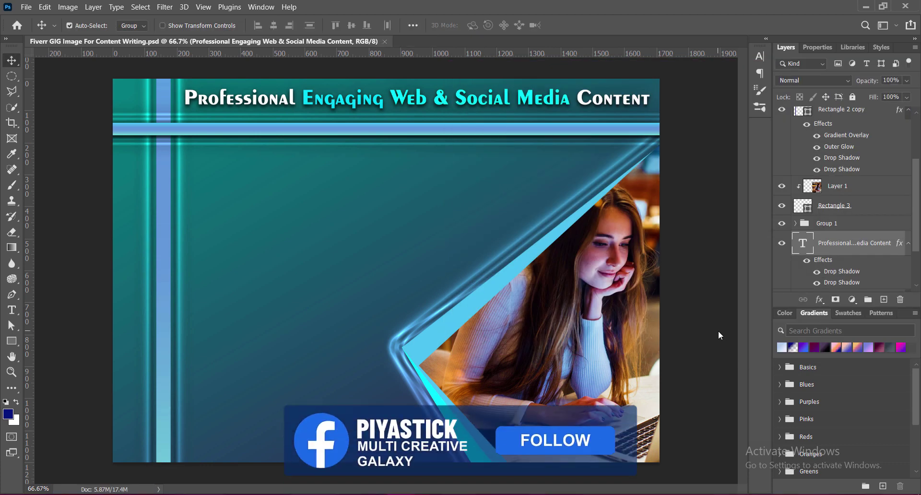
- On a new layer, type 'COMPELLING 100% ORIGINAL 100% RANKABL' in Arial Narrow Bold Italic below the headline
{"action": "left_click", "coordinate": [883, 299]}
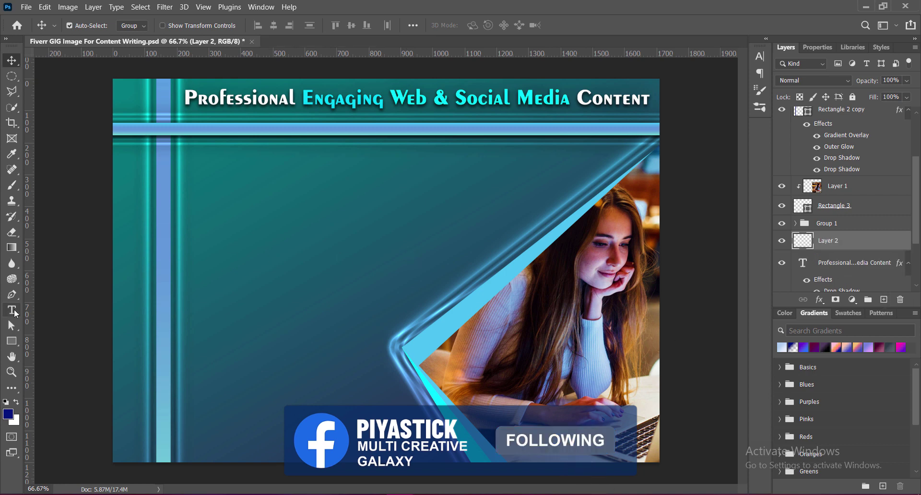
{"action": "left_click", "coordinate": [12, 310]}
{"action": "left_click", "coordinate": [203, 169]}
{"action": "left_click", "coordinate": [172, 24]}
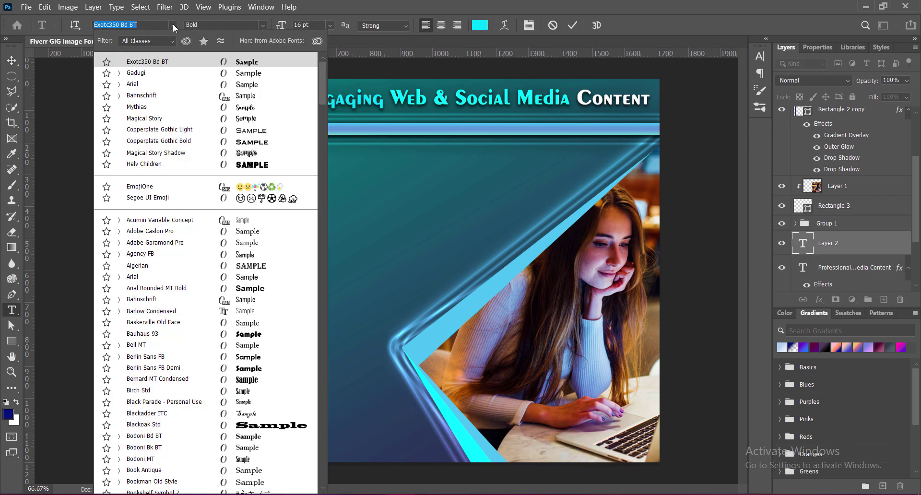
{"action": "left_click", "coordinate": [131, 80]}
{"action": "left_click", "coordinate": [262, 25]}
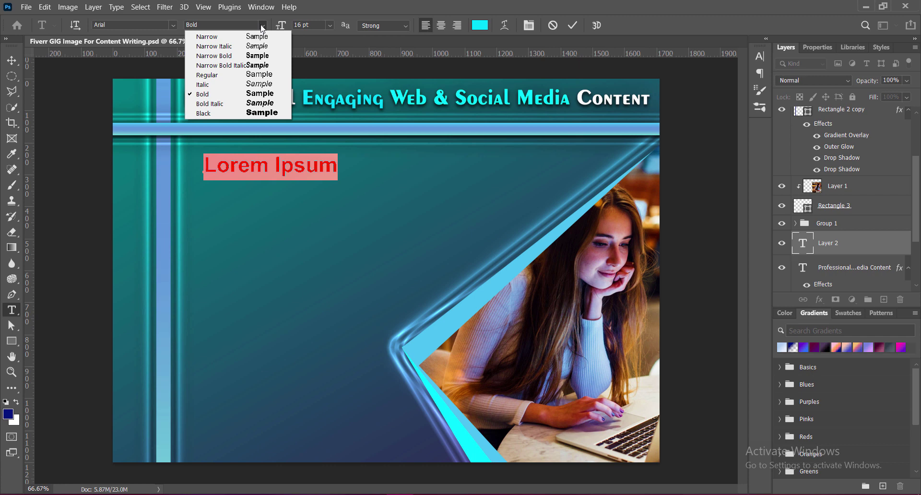
{"action": "left_click", "coordinate": [216, 65]}
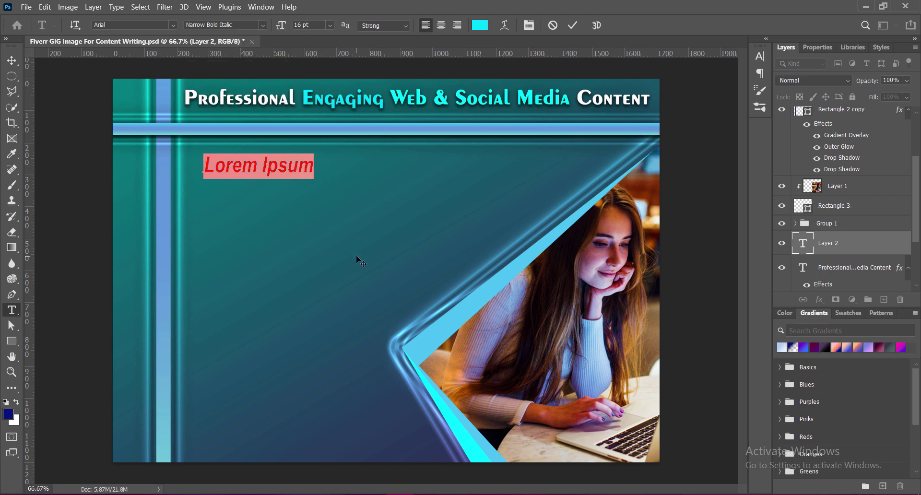
{"action": "type", "text": "COMPELLING   "}
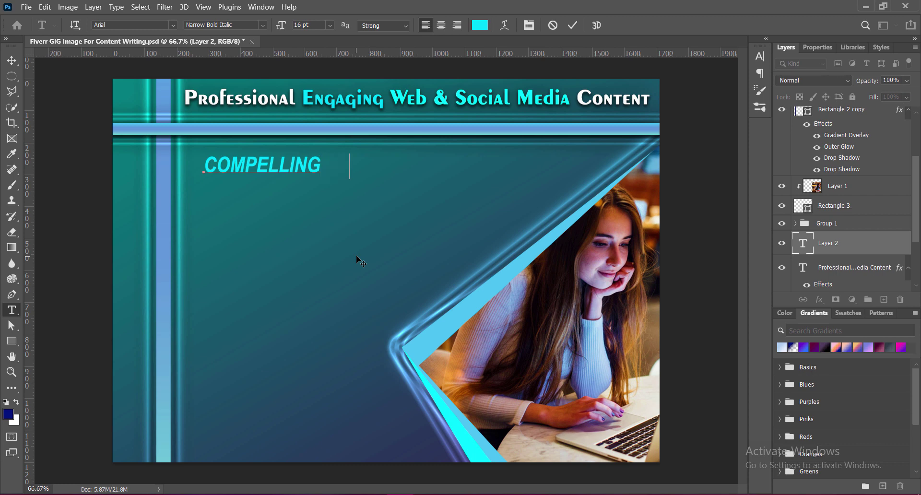
{"action": "type", "text": "   100%"}
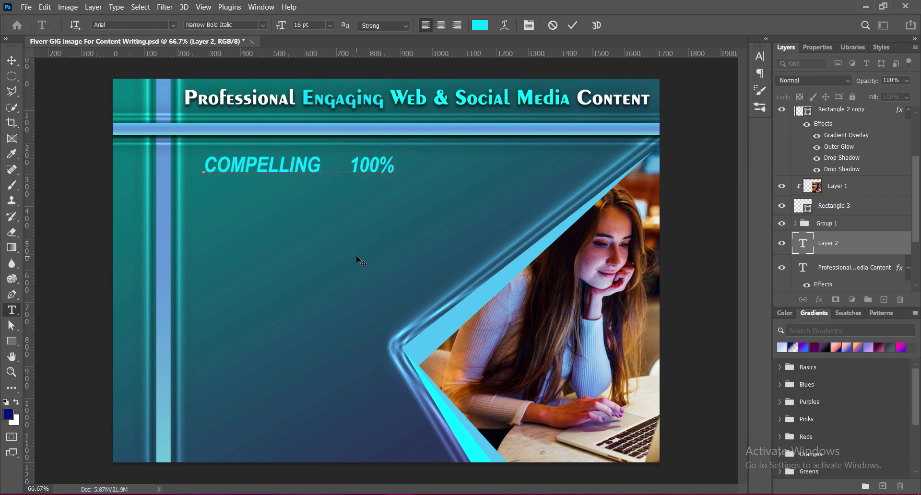
{"action": "type", "text": " ORIGINAL"}
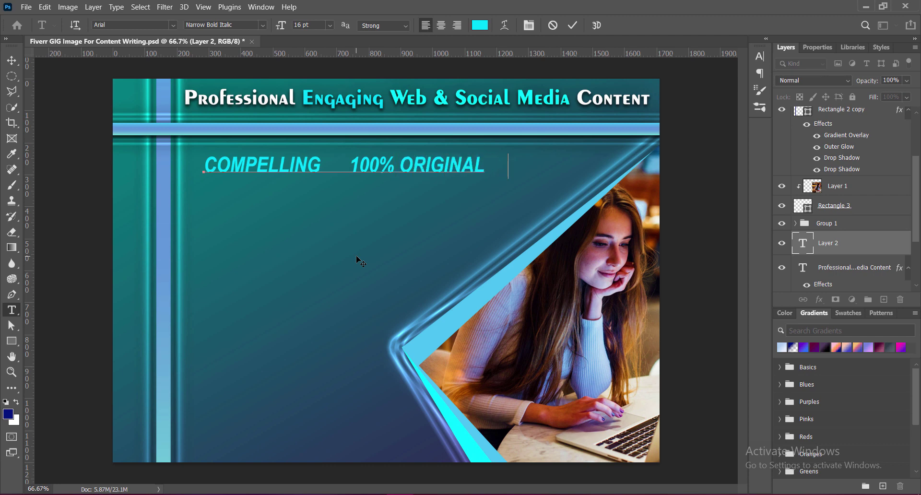
{"action": "type", "text": "      100"}
{"action": "type", "text": "% RANKABL"}
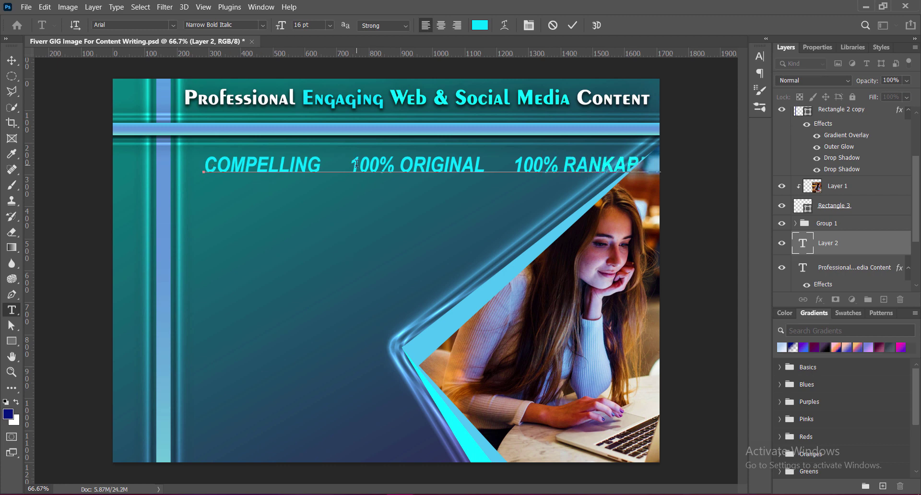
{"action": "left_click_drag", "start_coordinate": [350, 165], "coordinate": [486, 164]}
- Color '100% ORIGINAL' white and '100% RANKABLE' yellow (#ffde00), then commit the text
{"action": "left_click", "coordinate": [480, 25]}
{"action": "left_click", "coordinate": [604, 142]}
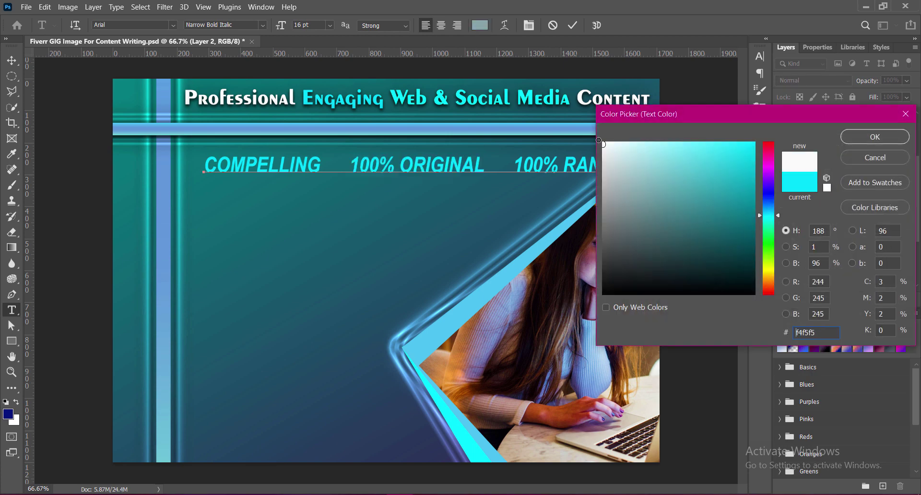
{"action": "left_click", "coordinate": [857, 137]}
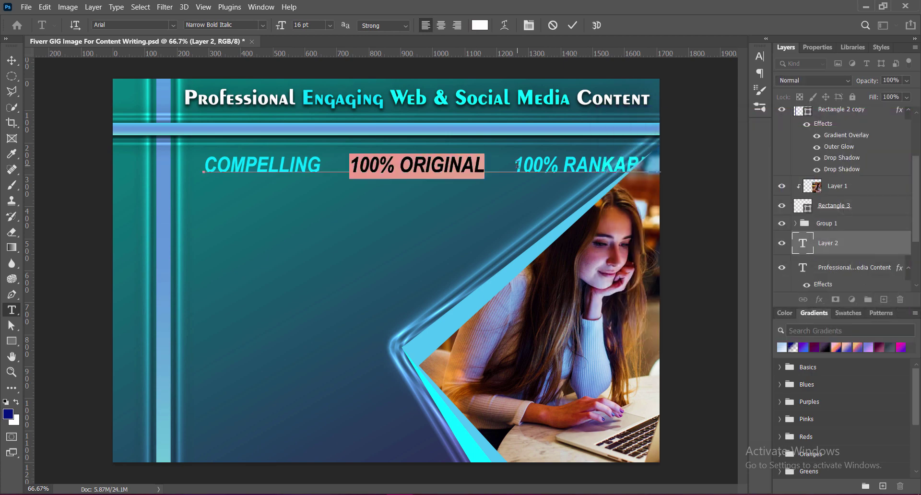
{"action": "left_click_drag", "start_coordinate": [514, 164], "coordinate": [661, 166]}
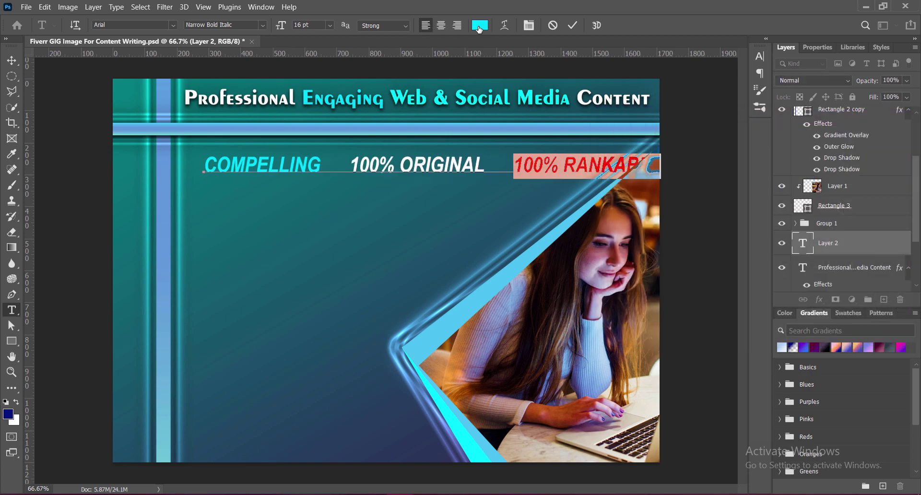
{"action": "left_click", "coordinate": [478, 27]}
{"action": "left_click", "coordinate": [770, 272]}
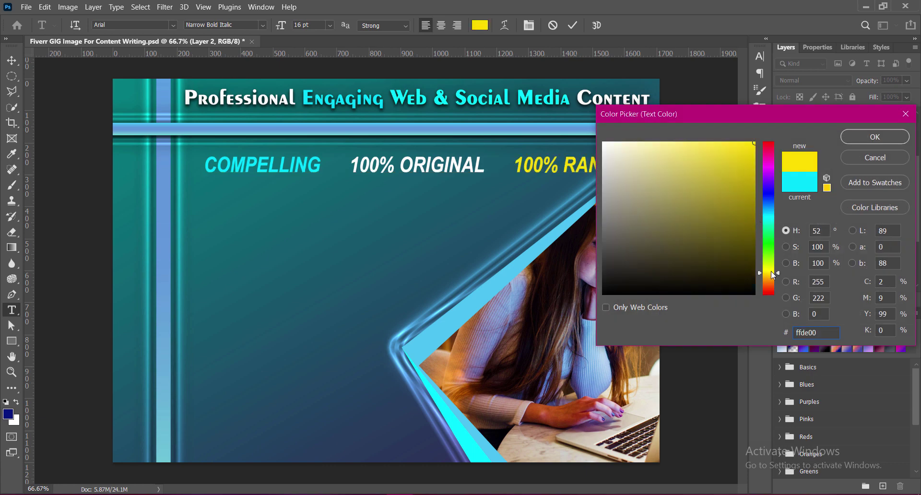
{"action": "left_click", "coordinate": [872, 137]}
{"action": "left_click", "coordinate": [258, 123]}
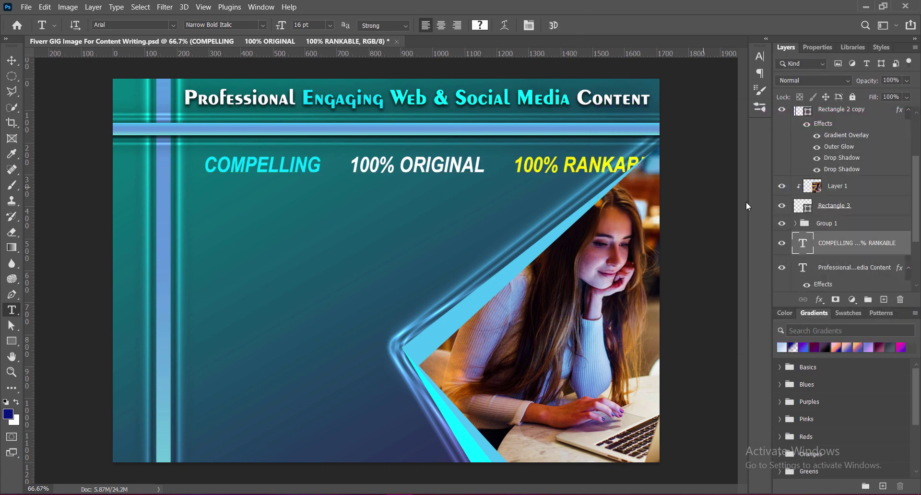
- Turn on both drop shadows for the feature words layer via Blending Options
{"action": "key", "text": "v"}
{"action": "right_click", "coordinate": [806, 243]}
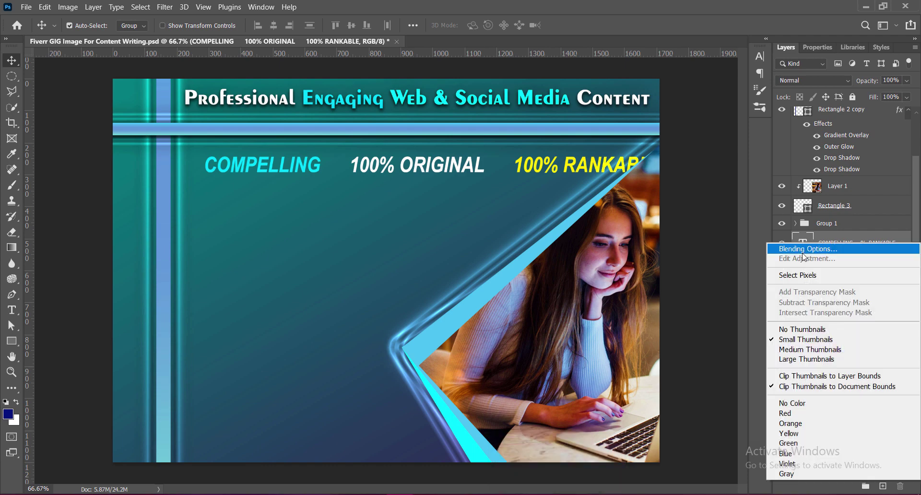
{"action": "left_click", "coordinate": [804, 250]}
{"action": "left_click", "coordinate": [459, 298]}
{"action": "left_click", "coordinate": [460, 314]}
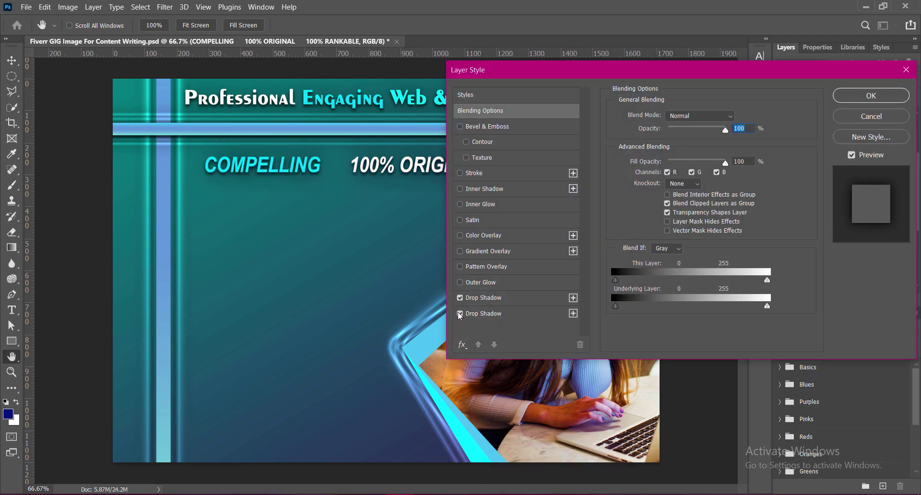
{"action": "left_click", "coordinate": [861, 95]}
- Narrow the feature line to about 86% width and shift it slightly left and up
{"action": "key", "text": "ctrl+t"}
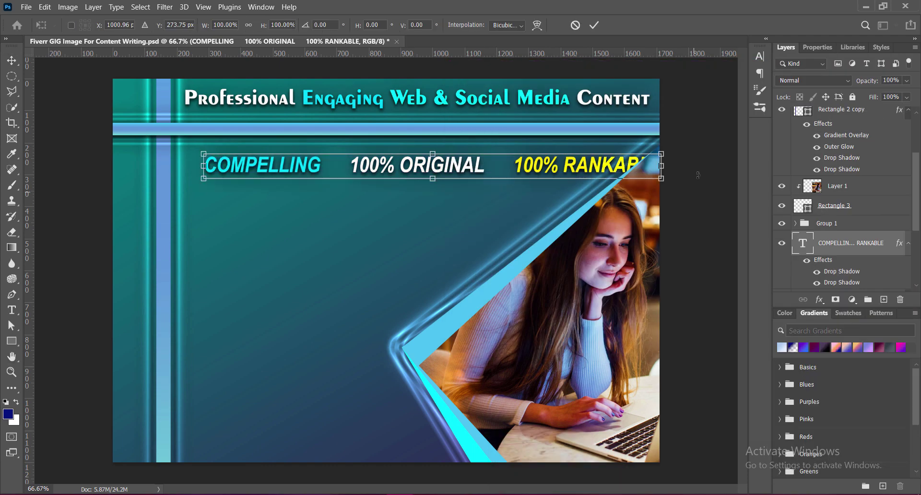
{"action": "left_click_drag", "start_coordinate": [661, 166], "coordinate": [596, 166]}
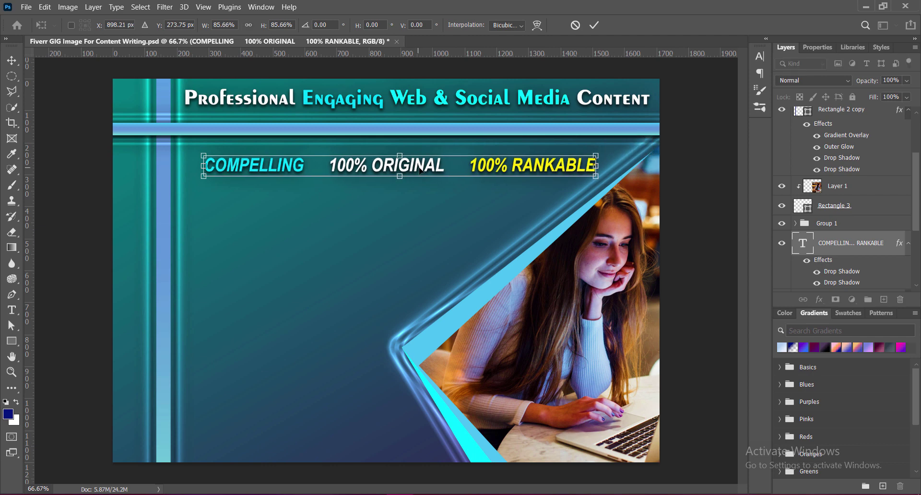
{"action": "key", "text": "Return"}
{"action": "left_click_drag", "start_coordinate": [405, 169], "coordinate": [403, 166]}
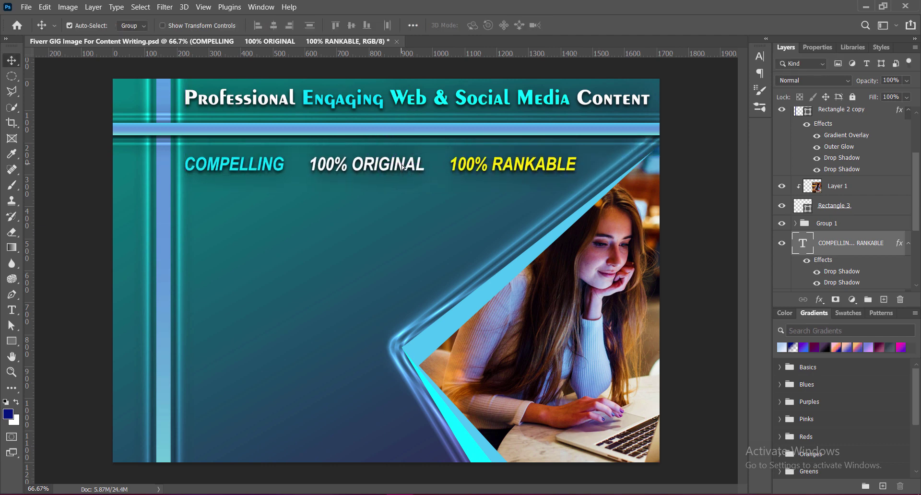
- Enlarge the tagline text slightly with a free transform
{"action": "key", "text": "ctrl+t"}
{"action": "left_click_drag", "start_coordinate": [579, 164], "coordinate": [592, 166]}
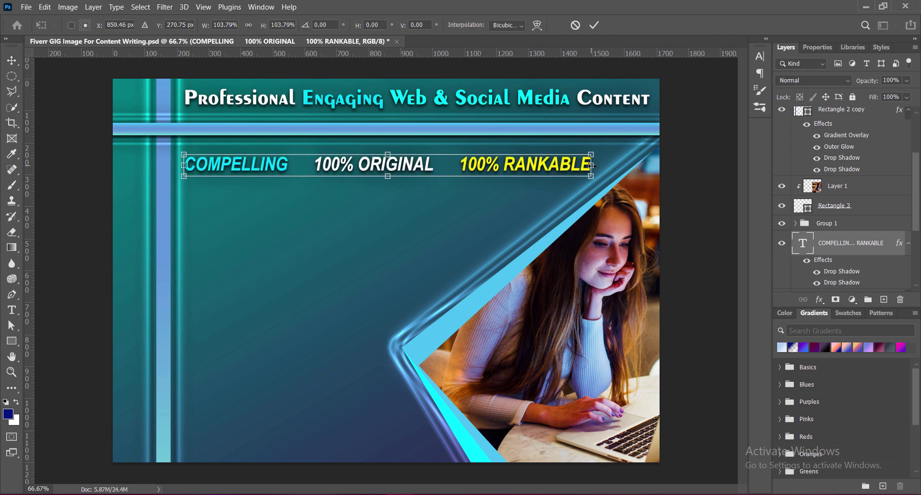
{"action": "key", "text": "Return"}
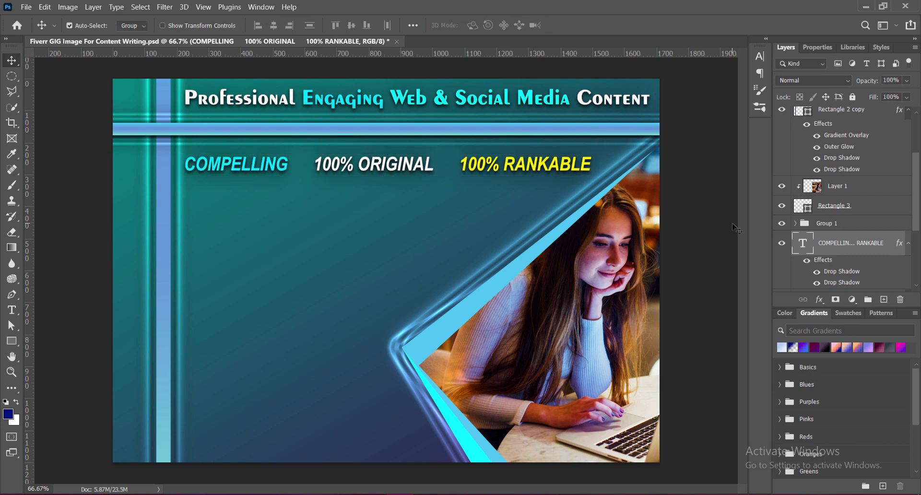
- Draw a small circle on a new layer, filled with cyan sampled from COMPELLING
{"action": "left_click", "coordinate": [883, 299]}
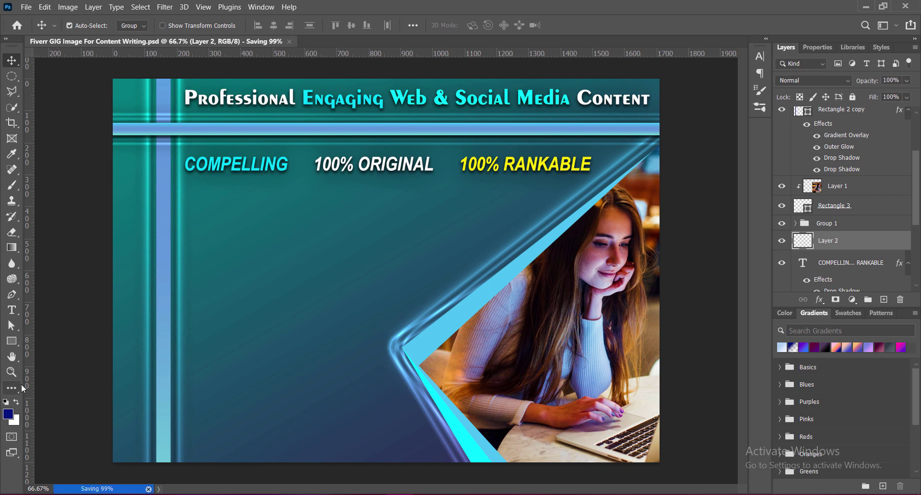
{"action": "left_click", "coordinate": [12, 340]}
{"action": "left_click", "coordinate": [42, 352]}
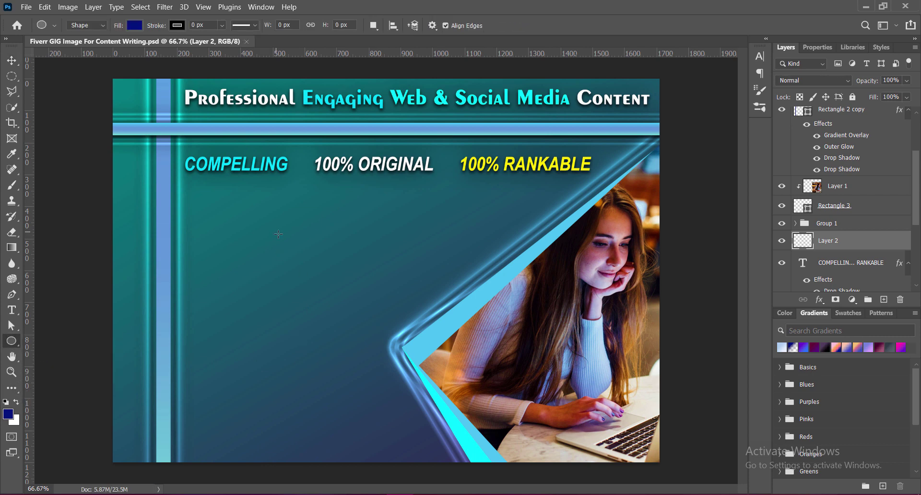
{"action": "left_click_drag", "start_coordinate": [276, 231], "coordinate": [284, 240]}
{"action": "key", "text": "v"}
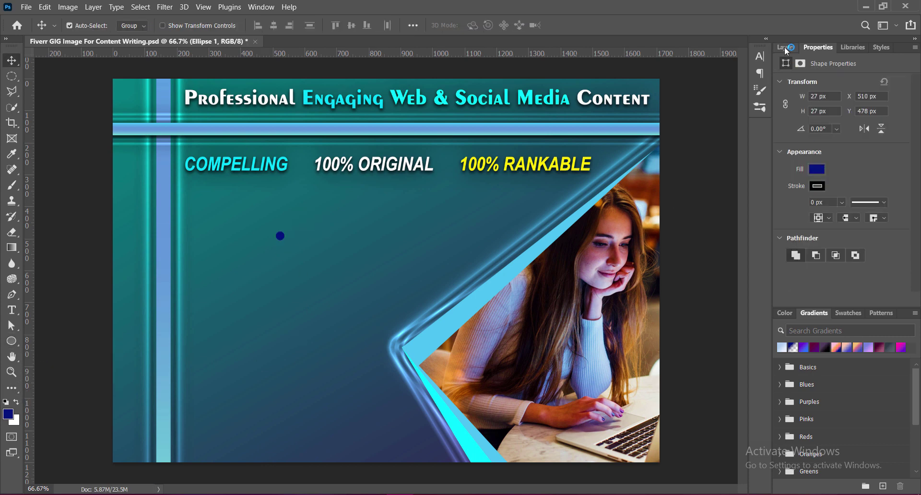
{"action": "left_click", "coordinate": [784, 47]}
{"action": "double_click", "coordinate": [799, 238]}
{"action": "left_click", "coordinate": [479, 450]}
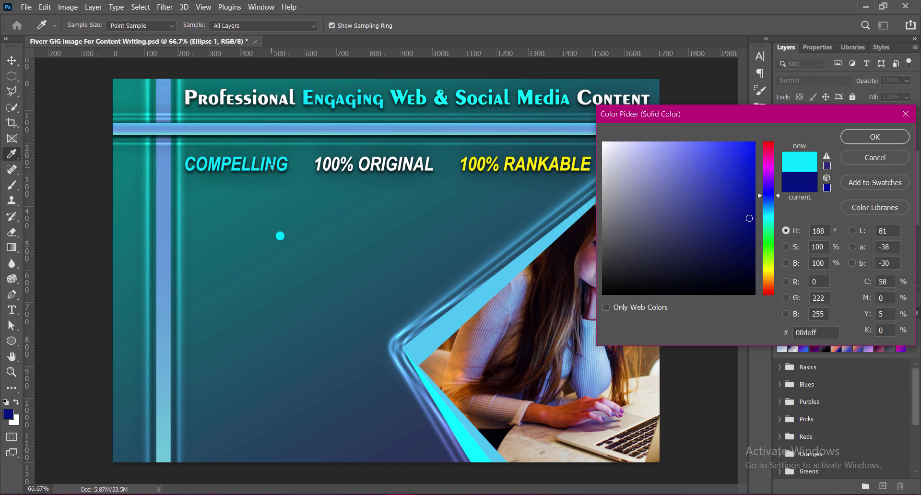
{"action": "left_click", "coordinate": [866, 137]}
- Give the cyan dot two drop shadows at distance 3 and place it beside COMPELLING
{"action": "right_click", "coordinate": [770, 238]}
{"action": "left_click", "coordinate": [791, 243]}
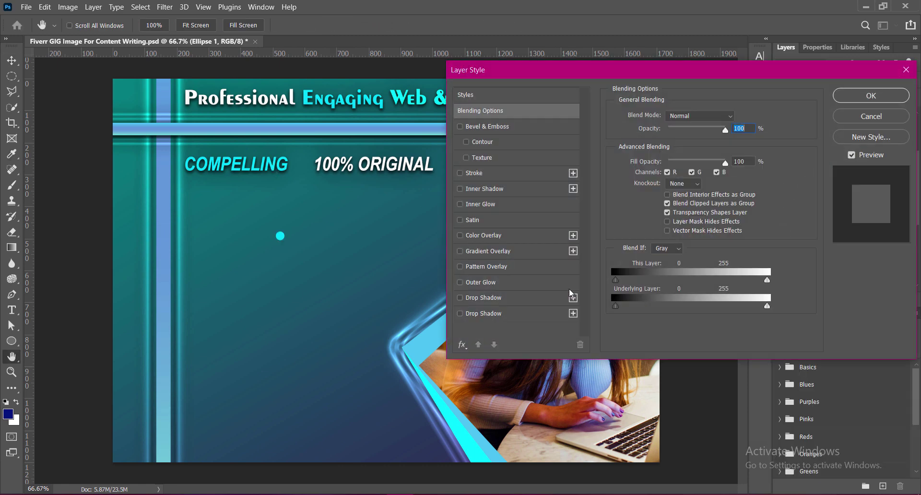
{"action": "left_click", "coordinate": [460, 297]}
{"action": "left_click", "coordinate": [484, 316]}
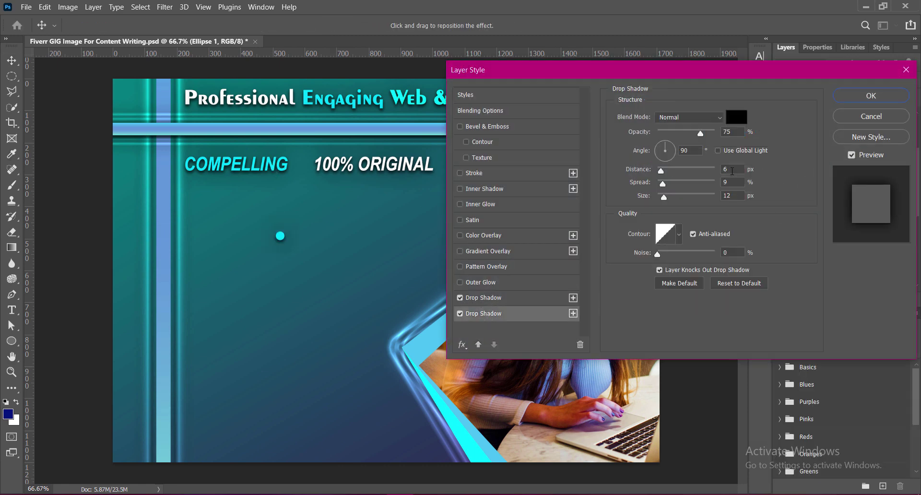
{"action": "double_click", "coordinate": [732, 169]}
{"action": "type", "text": "3"}
{"action": "key", "text": "Return"}
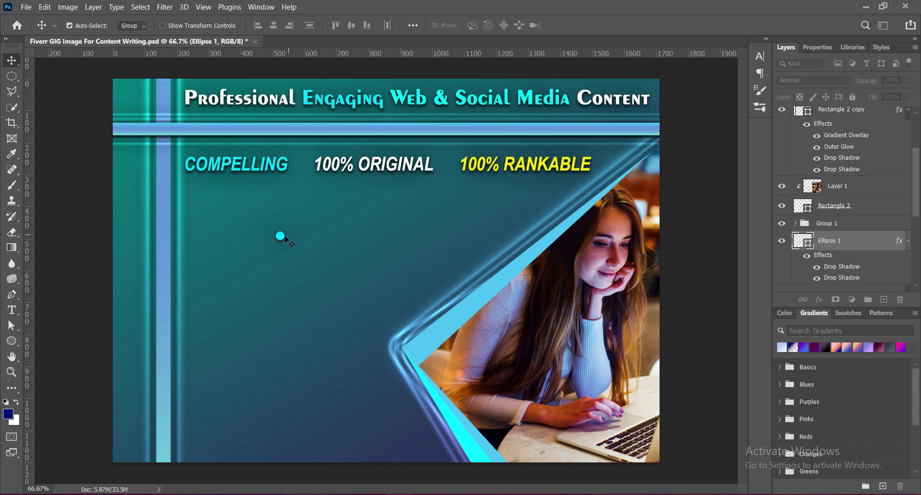
{"action": "left_click_drag", "start_coordinate": [280, 235], "coordinate": [303, 167]}
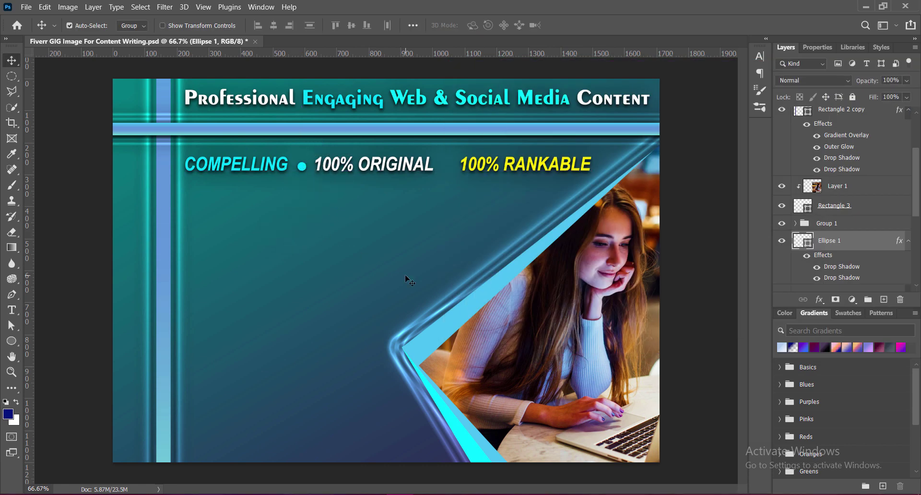
{"action": "key", "text": "Up"}
{"action": "key", "text": "Up"}
{"action": "key", "text": "Up"}
- Duplicate the dot before RANKABLE and recolour it white, sampled from ORIGINAL
{"action": "left_click_drag", "start_coordinate": [302, 167], "coordinate": [448, 167]}
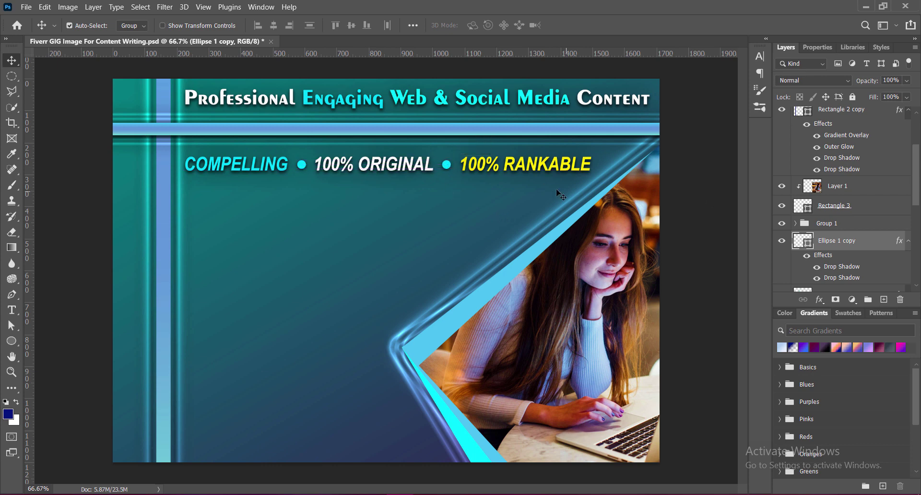
{"action": "double_click", "coordinate": [798, 241]}
{"action": "left_click", "coordinate": [418, 171]}
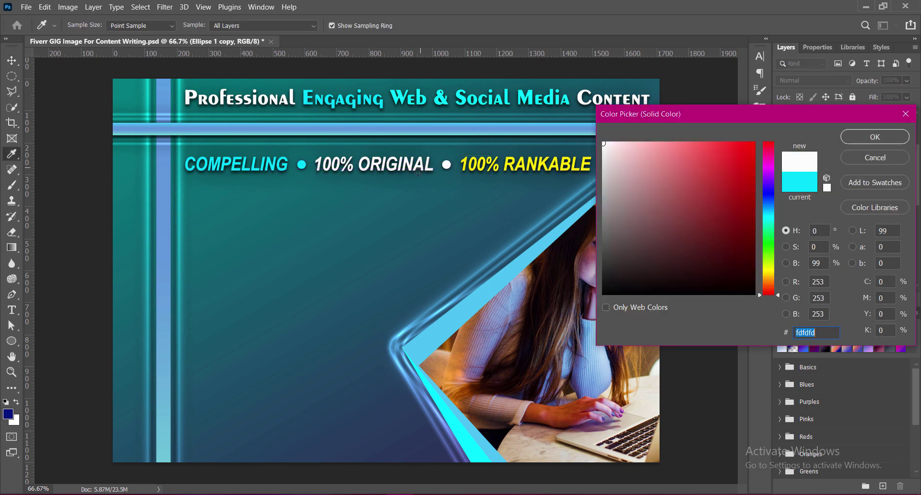
{"action": "left_click", "coordinate": [880, 140]}
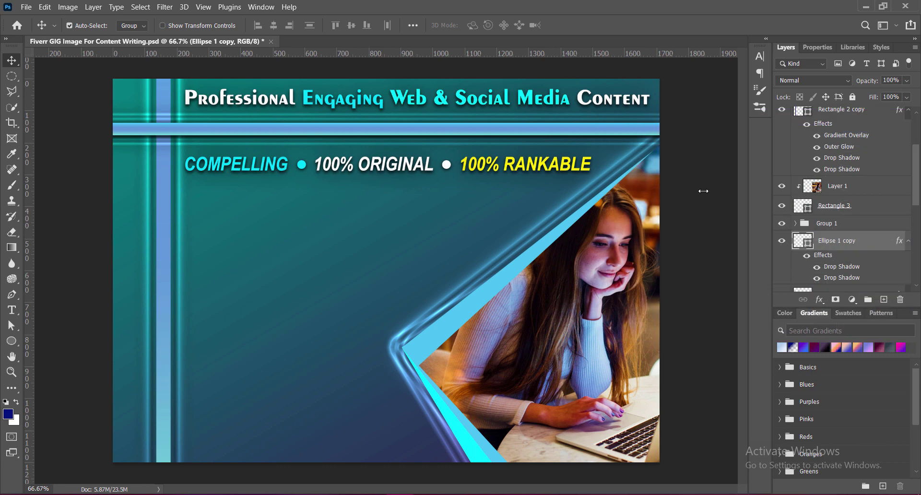
{"action": "left_click", "coordinate": [701, 217]}
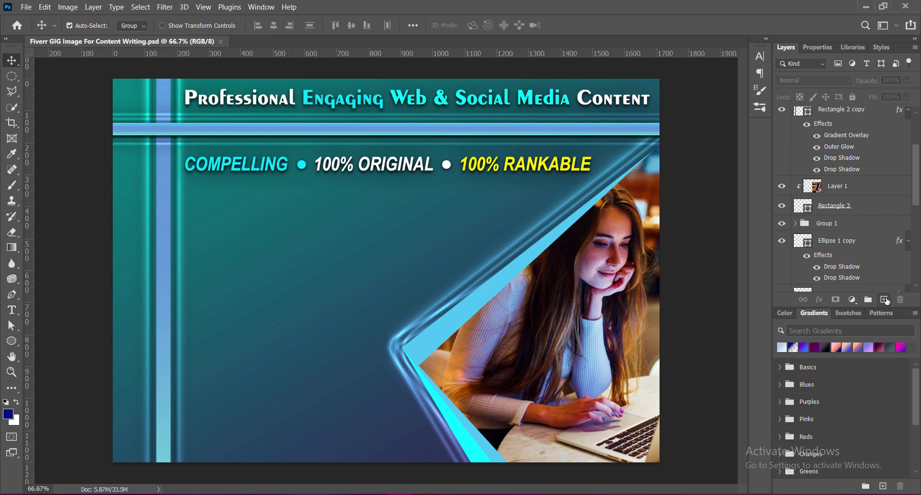
- Start a white Gadugi Regular text box on the left of the banner
{"action": "left_click", "coordinate": [883, 300]}
{"action": "left_click", "coordinate": [12, 310]}
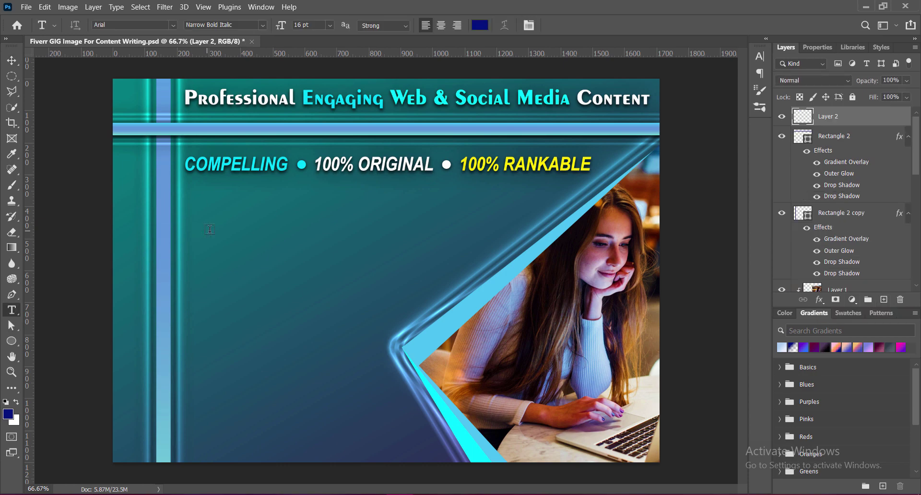
{"action": "left_click", "coordinate": [212, 230]}
{"action": "left_click", "coordinate": [173, 25]}
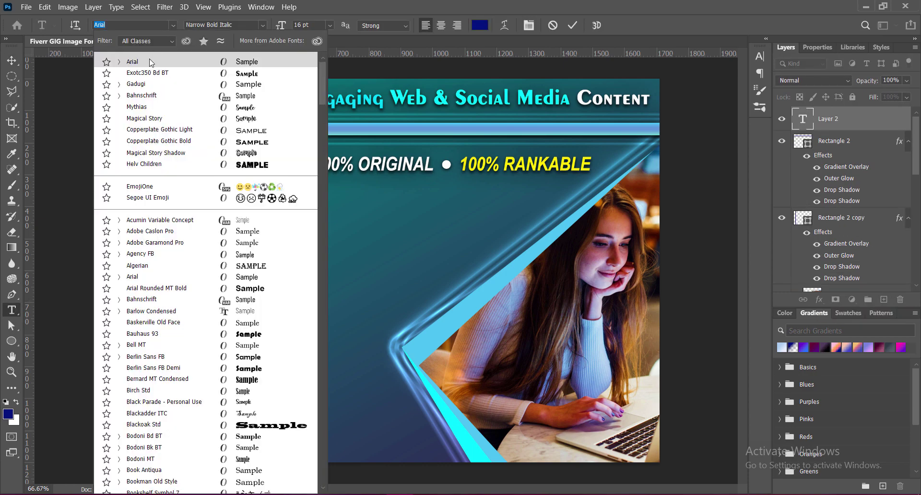
{"action": "left_click", "coordinate": [145, 84]}
{"action": "left_click", "coordinate": [261, 25]}
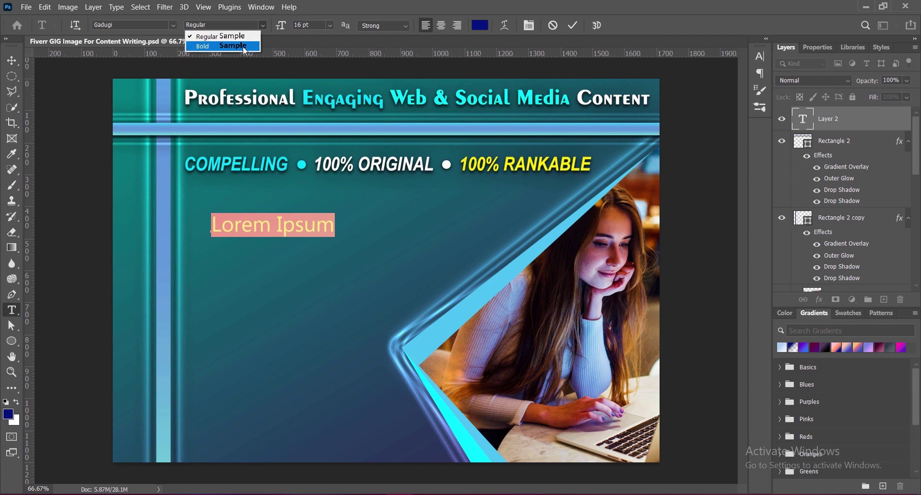
{"action": "left_click", "coordinate": [226, 46]}
{"action": "left_click", "coordinate": [261, 25]}
{"action": "left_click", "coordinate": [225, 36]}
{"action": "left_click", "coordinate": [480, 25]}
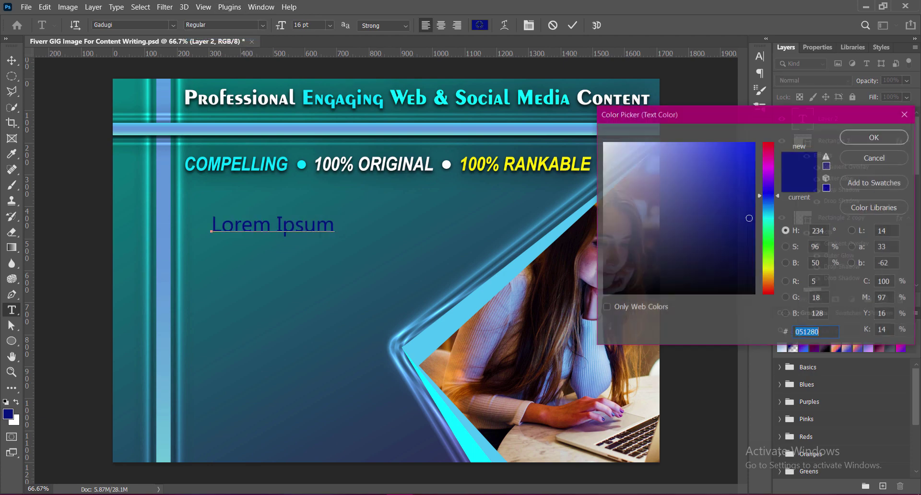
{"action": "left_click", "coordinate": [604, 143]}
{"action": "left_click", "coordinate": [861, 142]}
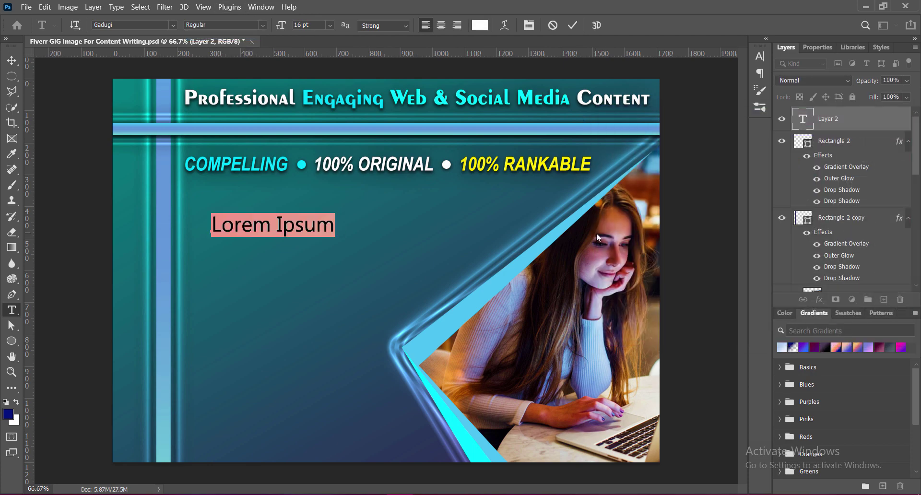
- Type the service list: ARTICLES BLOG POSTS, MARKETING CONTENTS, WEBSITE CONTENTS, COPYWRITING CONTENT
{"action": "type", "text": "AR"}
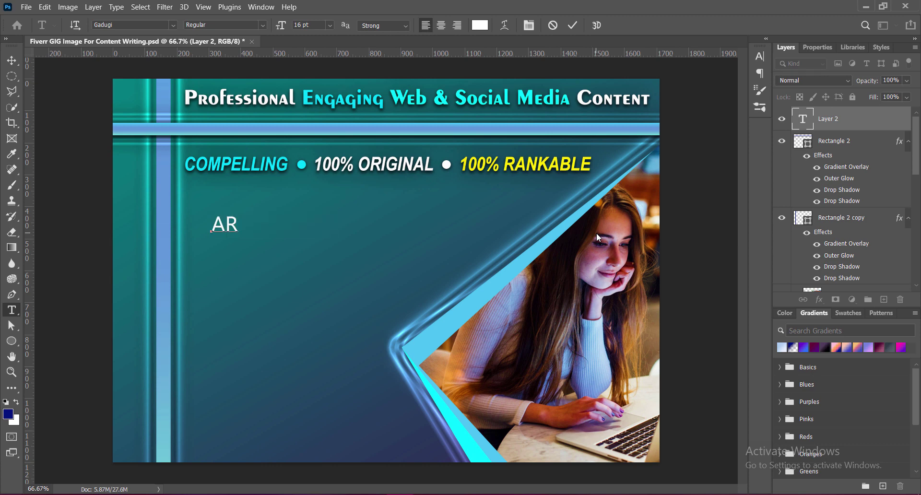
{"action": "type", "text": "TICLES  "}
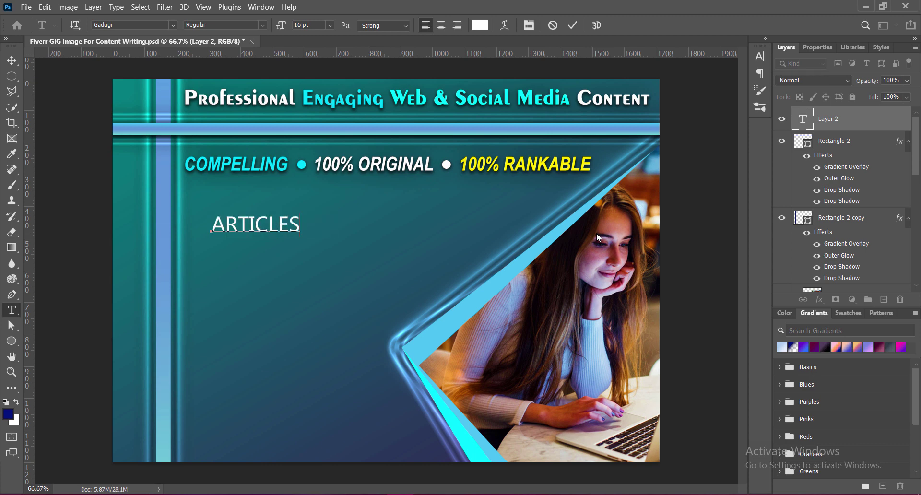
{"action": "type", "text": "BLOG POSTS"}
{"action": "key", "text": "Return"}
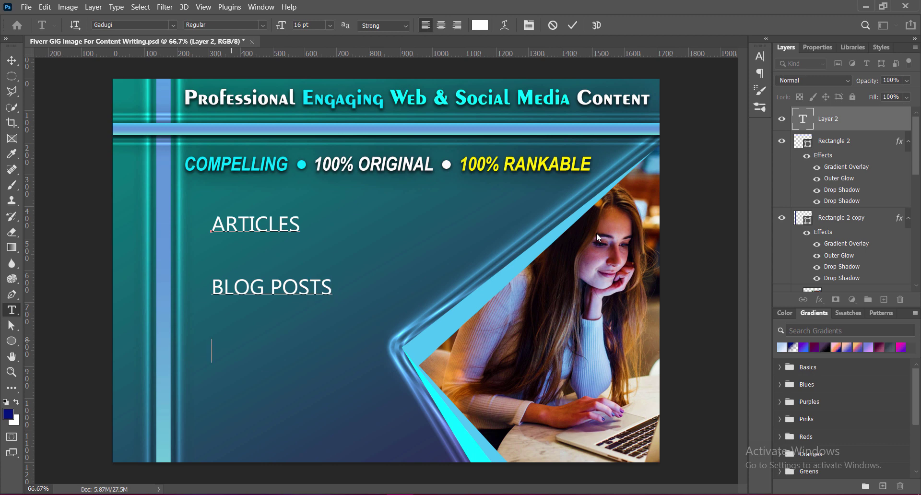
{"action": "type", "text": "MARKETING CONTENTS"}
{"action": "key", "text": "Return"}
{"action": "type", "text": "WEBSITE CONT"}
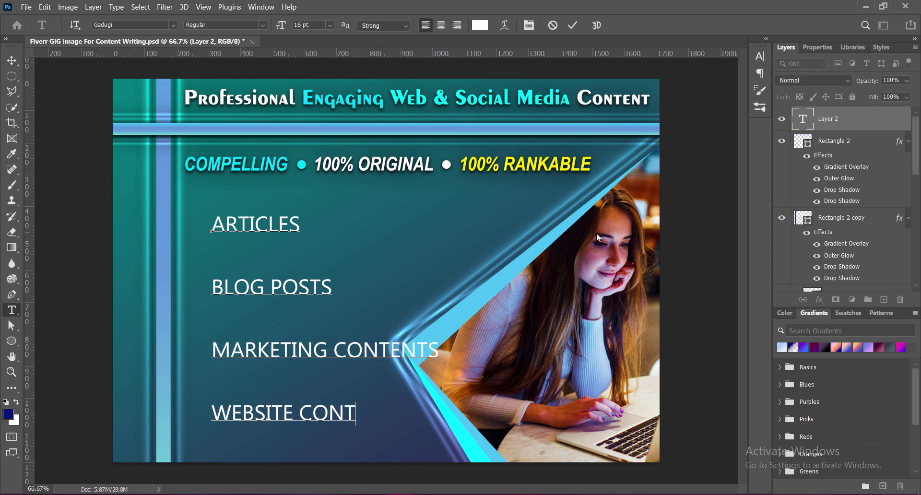
{"action": "type", "text": "ENTS"}
{"action": "key", "text": "Return"}
{"action": "type", "text": "COPYWRITING CONTENT"}
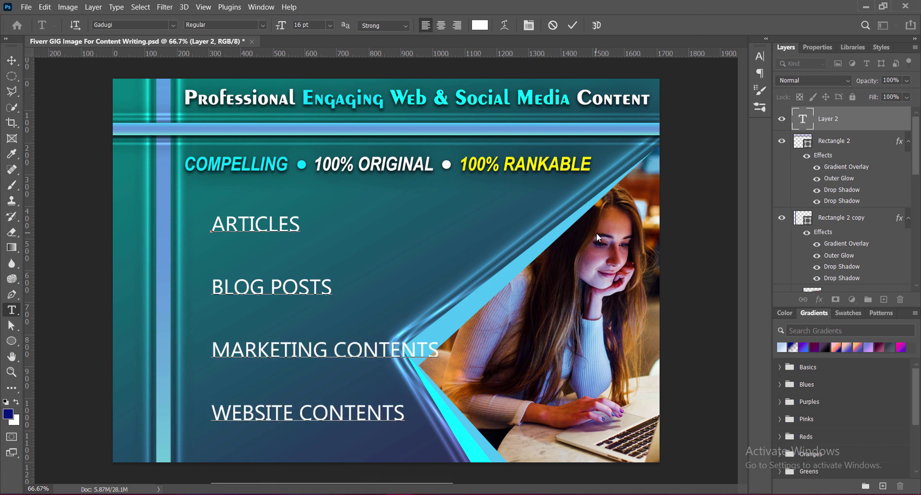
- Format the whole list in Arial Narrow 12 pt with 24 pt line spacing
{"action": "key", "text": "ctrl+a"}
{"action": "left_click", "coordinate": [760, 56]}
{"action": "left_click", "coordinate": [740, 80]}
{"action": "left_click", "coordinate": [715, 187]}
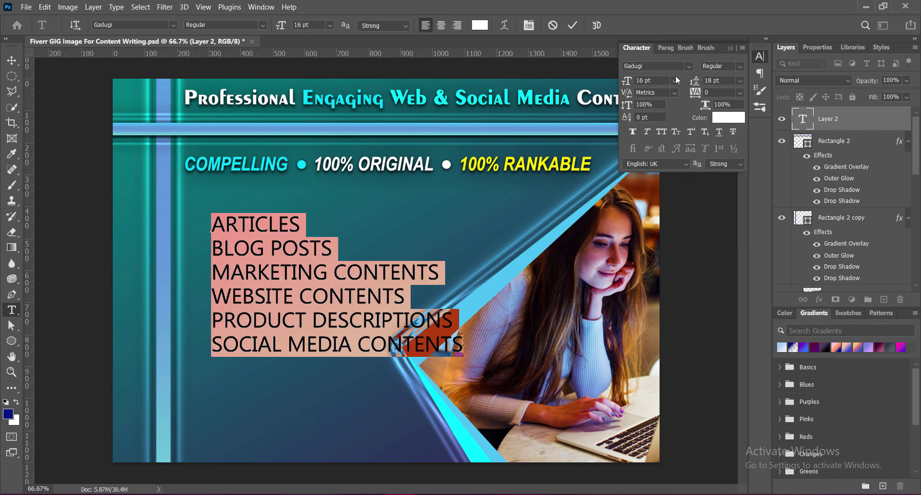
{"action": "left_click", "coordinate": [760, 56]}
{"action": "left_click", "coordinate": [173, 24]}
{"action": "left_click", "coordinate": [125, 70]}
{"action": "left_click", "coordinate": [262, 24]}
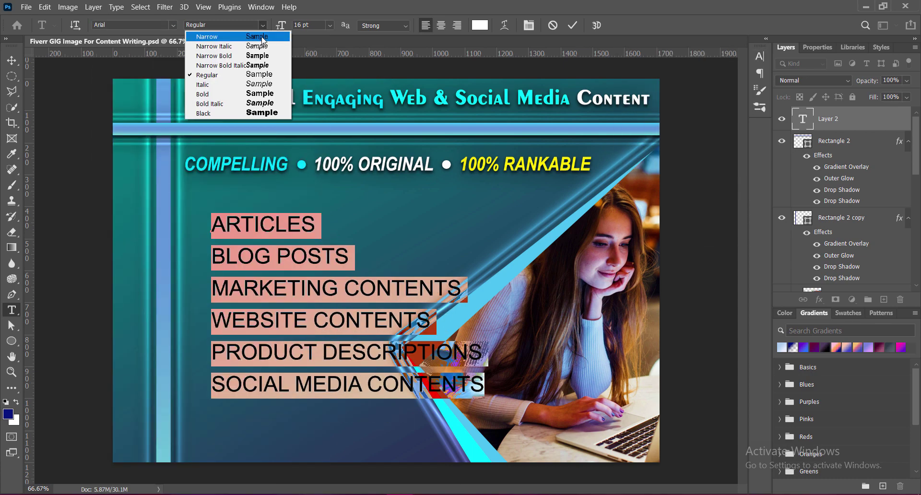
{"action": "left_click", "coordinate": [201, 35]}
{"action": "left_click", "coordinate": [329, 25]}
{"action": "left_click", "coordinate": [322, 93]}
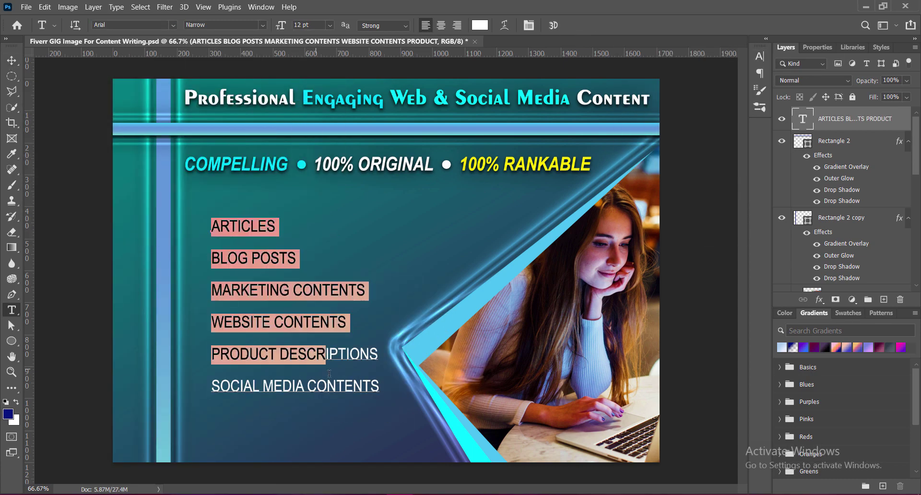
- Tighten the list's line spacing to 18 pt and set its style to Regular
{"action": "left_click", "coordinate": [760, 56]}
{"action": "left_click", "coordinate": [740, 80]}
{"action": "left_click", "coordinate": [715, 181]}
{"action": "left_click", "coordinate": [760, 56]}
{"action": "left_click", "coordinate": [262, 24]}
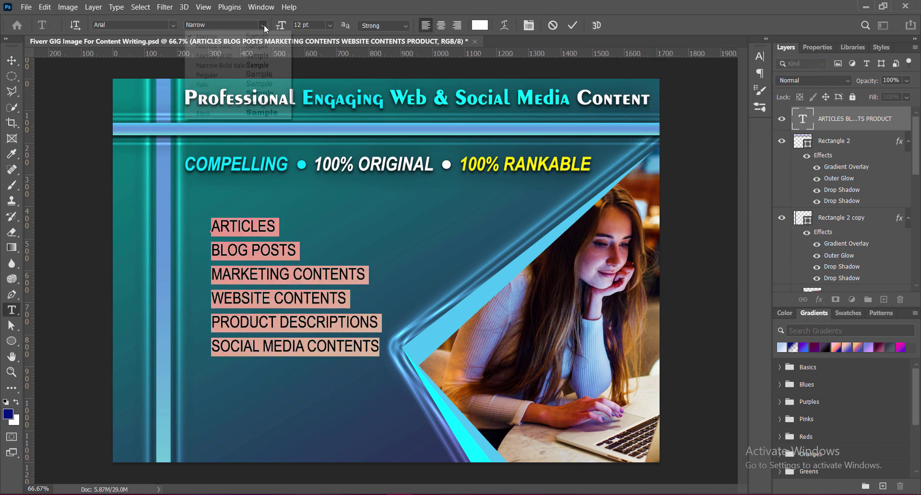
{"action": "left_click", "coordinate": [258, 77]}
- Reposition the service list and add a drop shadow of size 9
{"action": "left_click", "coordinate": [572, 25]}
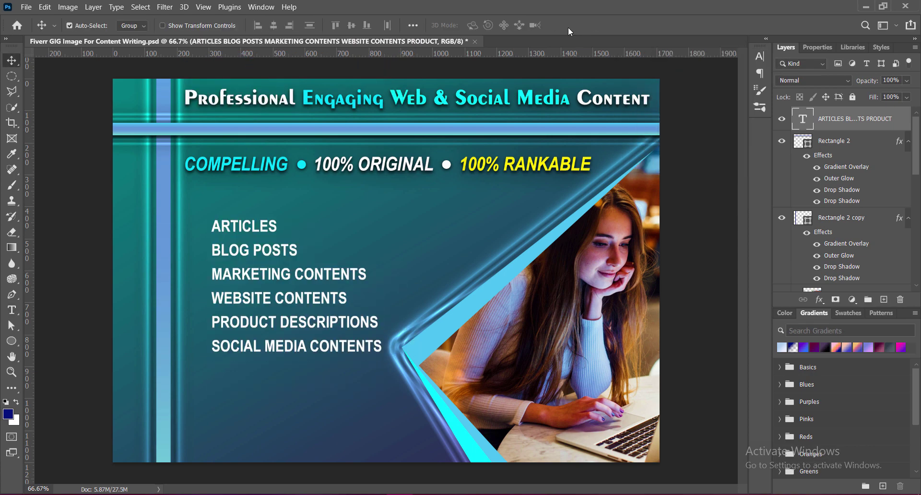
{"action": "key", "text": "v"}
{"action": "mouse_move", "coordinate": [322, 282]}
{"action": "left_mouse_down"}
{"action": "mouse_move", "coordinate": [314, 285]}
{"action": "mouse_move", "coordinate": [346, 303]}
{"action": "left_mouse_up"}
{"action": "double_click", "coordinate": [859, 118]}
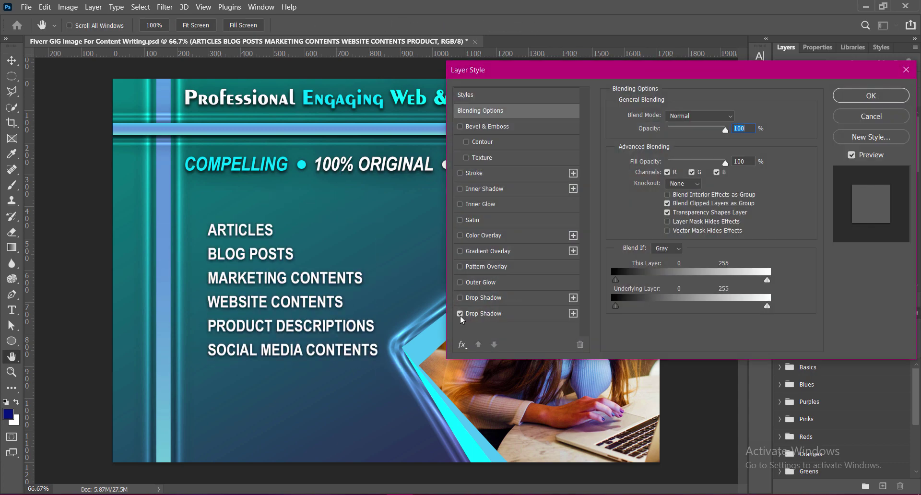
{"action": "double_click", "coordinate": [732, 195]}
{"action": "type", "text": "9"}
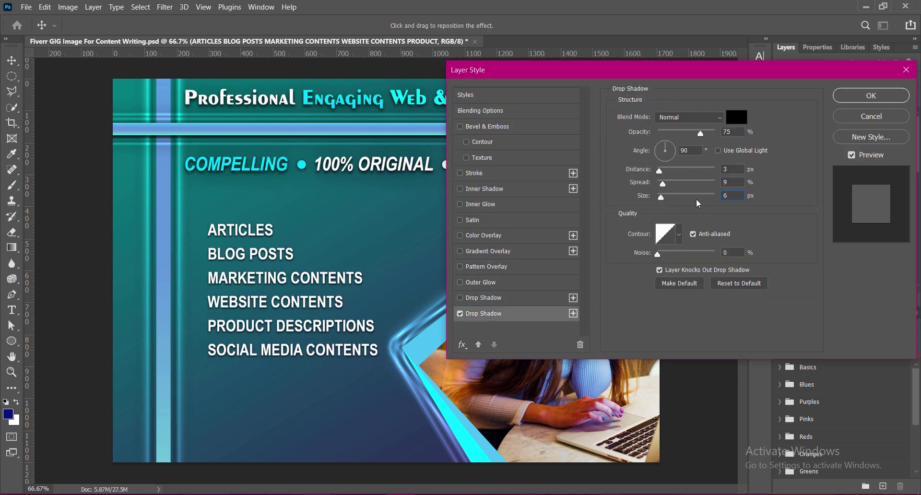
{"action": "key", "text": "Return"}
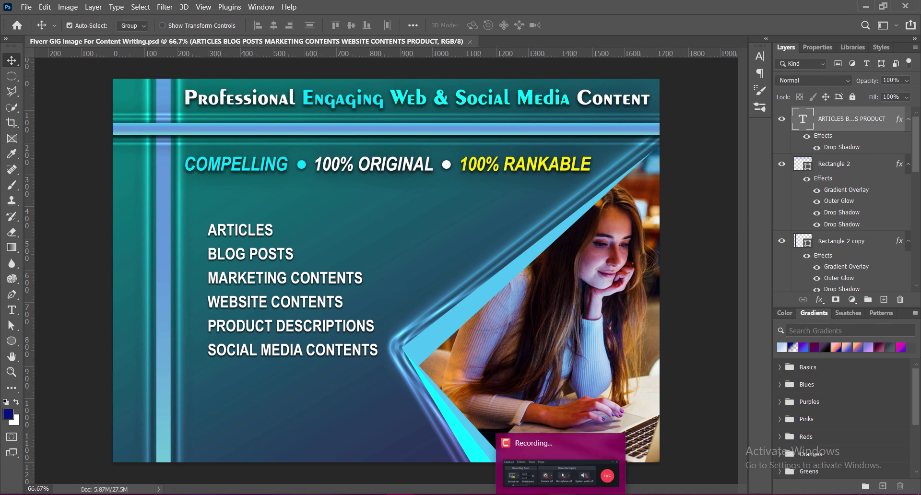
- Draw a Checked Box custom shape on a new layer beside ARTICLES
{"action": "left_click", "coordinate": [883, 299]}
{"action": "right_click", "coordinate": [12, 341]}
{"action": "left_click", "coordinate": [43, 351]}
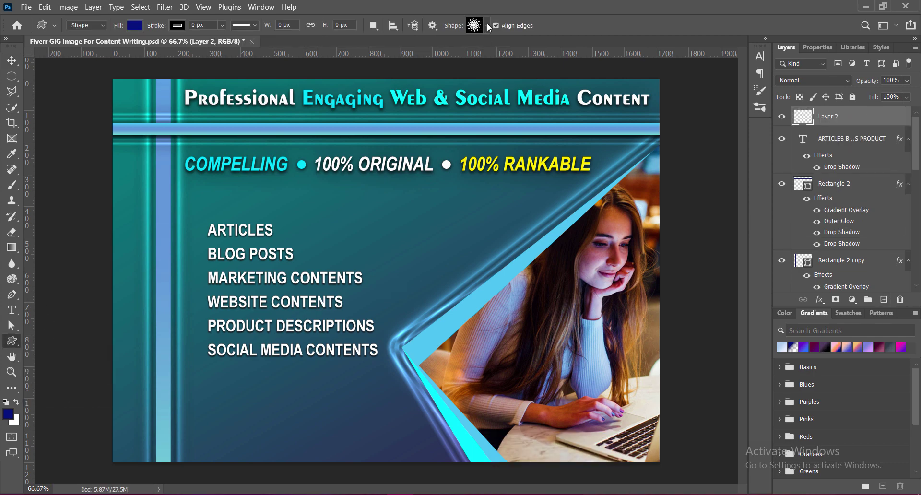
{"action": "left_click", "coordinate": [487, 26]}
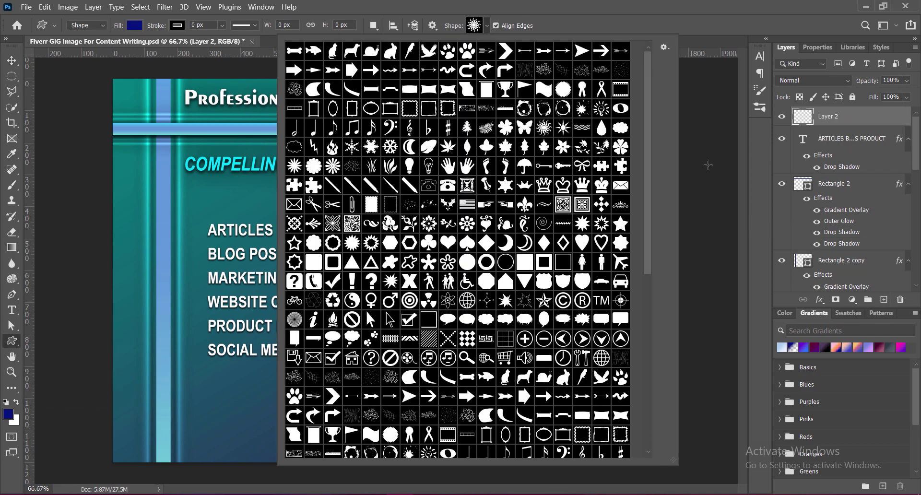
{"action": "left_click_drag", "start_coordinate": [650, 154], "coordinate": [660, 301]}
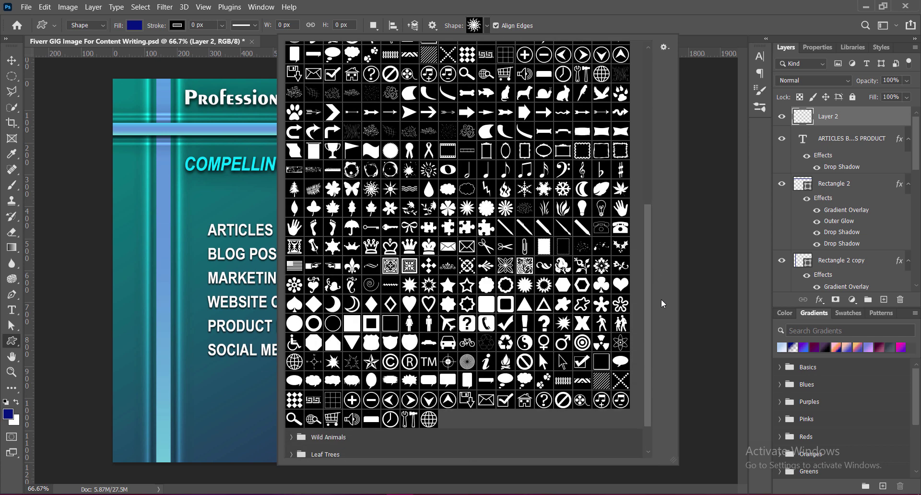
{"action": "left_click", "coordinate": [505, 401]}
{"action": "left_click", "coordinate": [682, 99]}
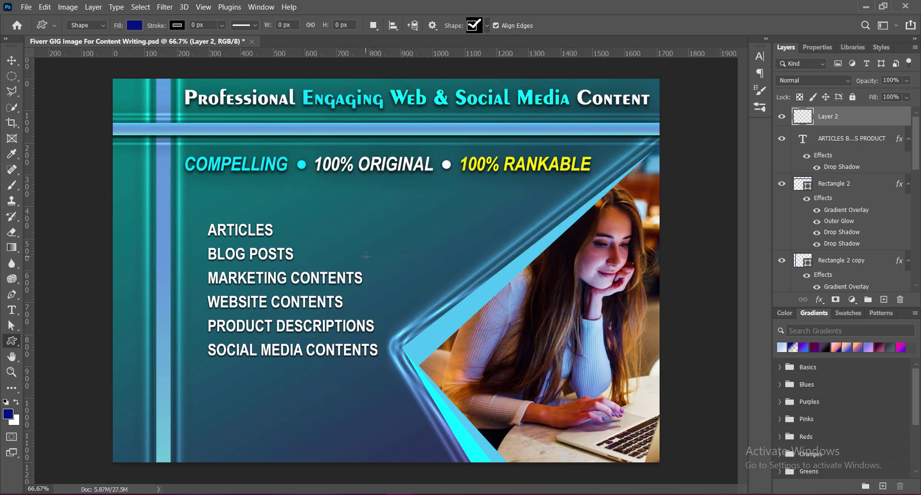
{"action": "left_click_drag", "start_coordinate": [365, 223], "coordinate": [387, 241]}
- Fill the checkmark box white and give it a drop shadow
{"action": "key", "text": "v"}
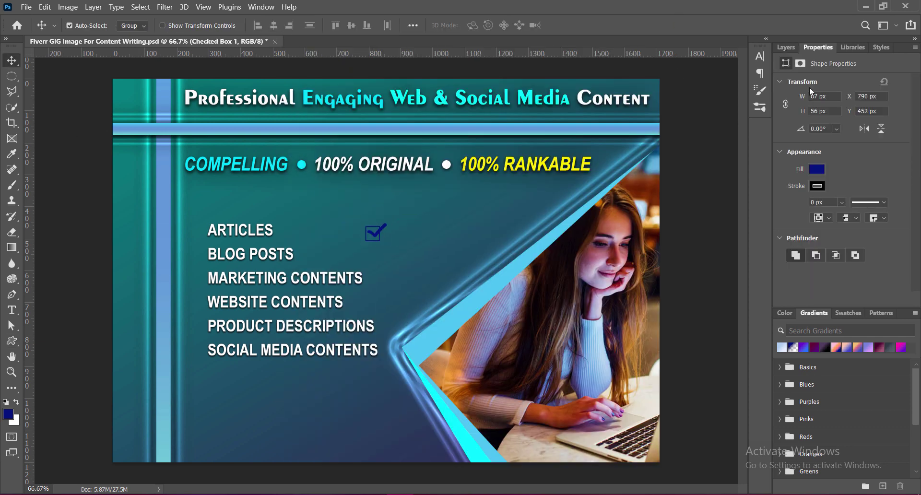
{"action": "double_click", "coordinate": [798, 115]}
{"action": "left_click", "coordinate": [604, 123]}
{"action": "left_click", "coordinate": [858, 140]}
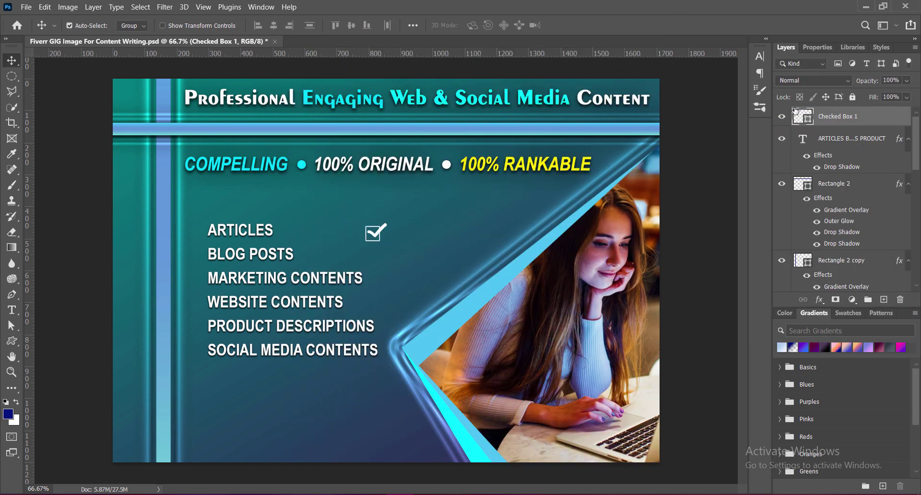
{"action": "right_click", "coordinate": [797, 117]}
{"action": "left_click", "coordinate": [811, 123]}
{"action": "left_click", "coordinate": [469, 319]}
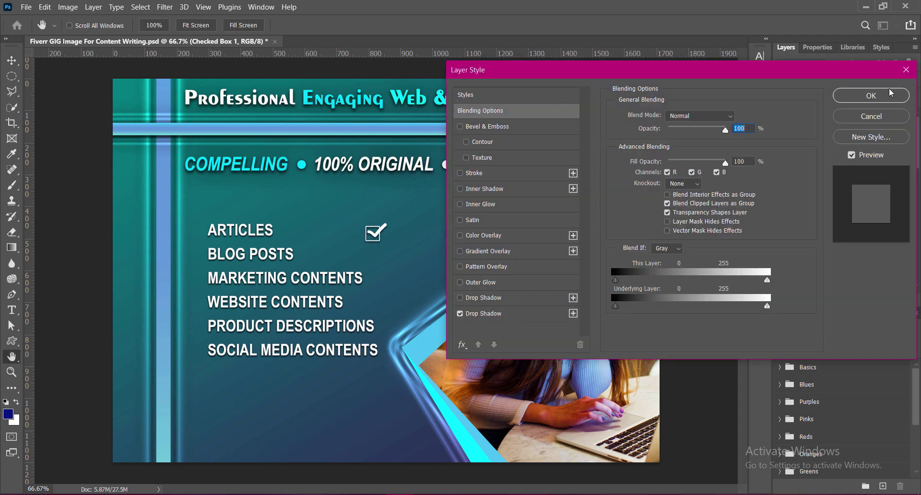
{"action": "left_click", "coordinate": [870, 95]}
- Move the checkmark just left of ARTICLES and shrink it to the text height
{"action": "left_click_drag", "start_coordinate": [383, 225], "coordinate": [203, 219]}
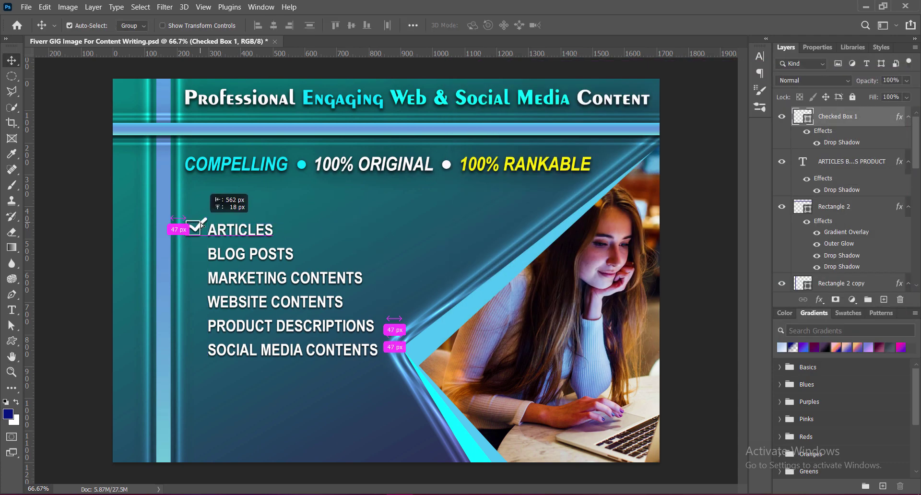
{"action": "key", "text": "ctrl+t"}
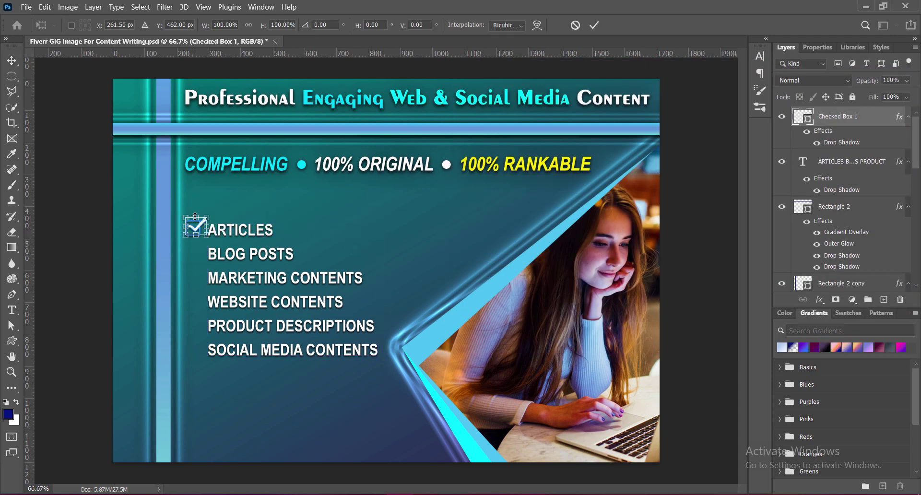
{"action": "mouse_move", "coordinate": [195, 216]}
{"action": "left_mouse_down"}
{"action": "mouse_move", "coordinate": [195, 233]}
{"action": "mouse_move", "coordinate": [218, 231]}
{"action": "mouse_move", "coordinate": [194, 254]}
{"action": "left_mouse_up"}
{"action": "key", "text": "Return"}
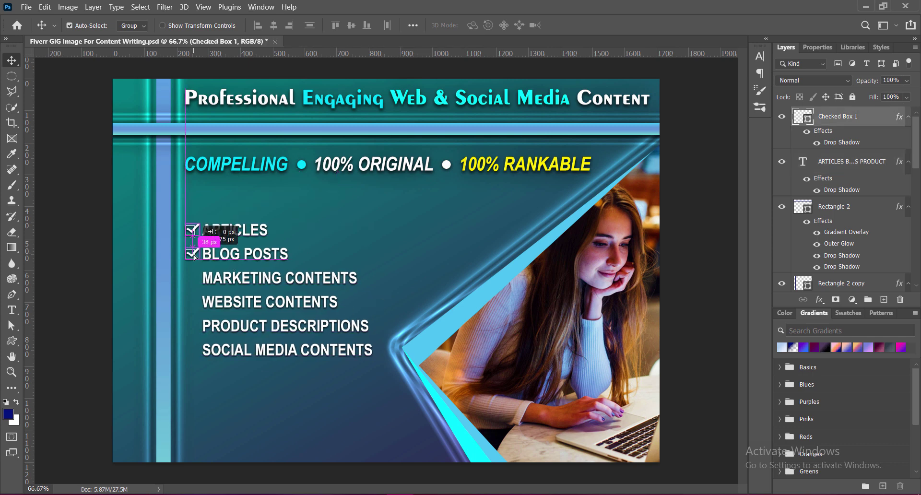
- Try copying the checkmark down to the next item, undo it, and save the banner
{"action": "left_click_drag", "start_coordinate": [191, 256], "coordinate": [191, 350]}
{"action": "key", "text": "ctrl+z"}
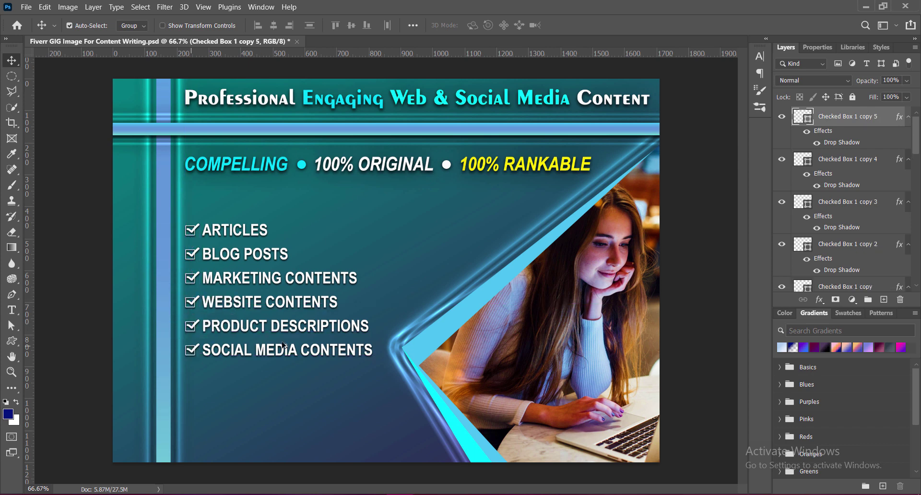
{"action": "left_click", "coordinate": [704, 324]}
{"action": "key", "text": "ctrl+s"}
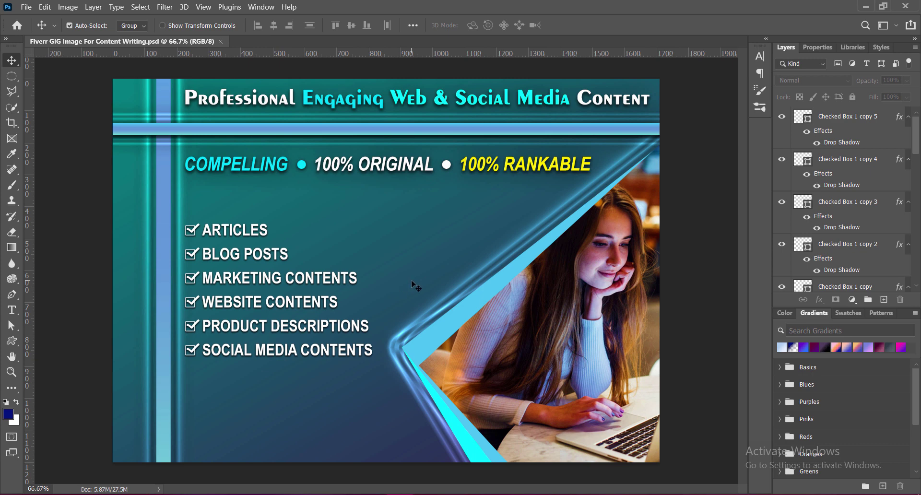
- Add a Regular-style text line '24 HOURS DELIVERY AVAILABLE' above the list
{"action": "left_click", "coordinate": [884, 299]}
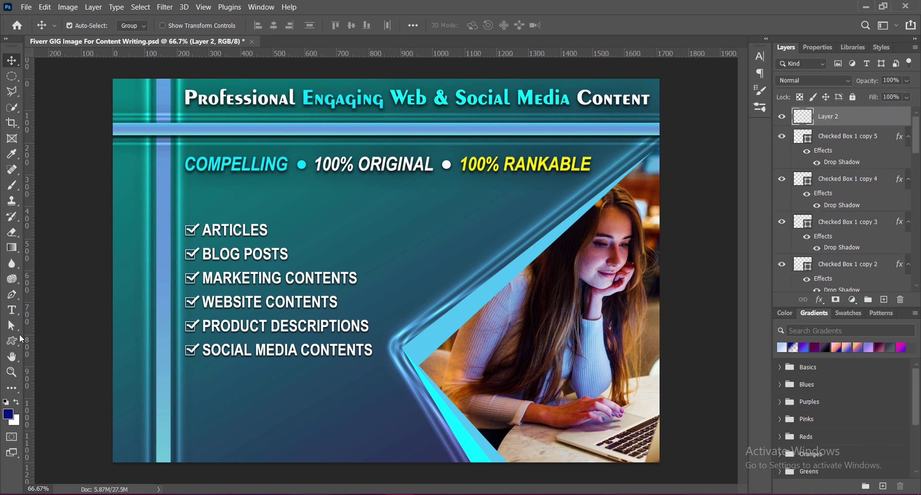
{"action": "key", "text": "t"}
{"action": "left_click", "coordinate": [208, 198]}
{"action": "left_click", "coordinate": [262, 25]}
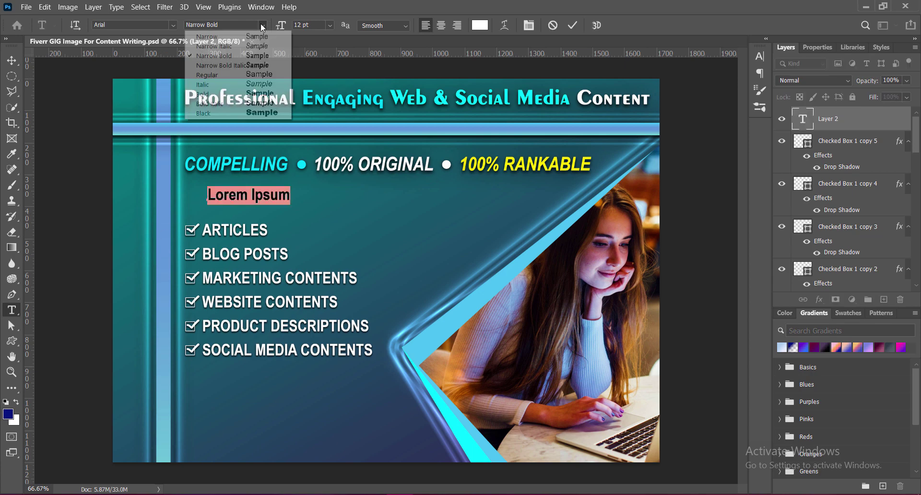
{"action": "left_click", "coordinate": [227, 76]}
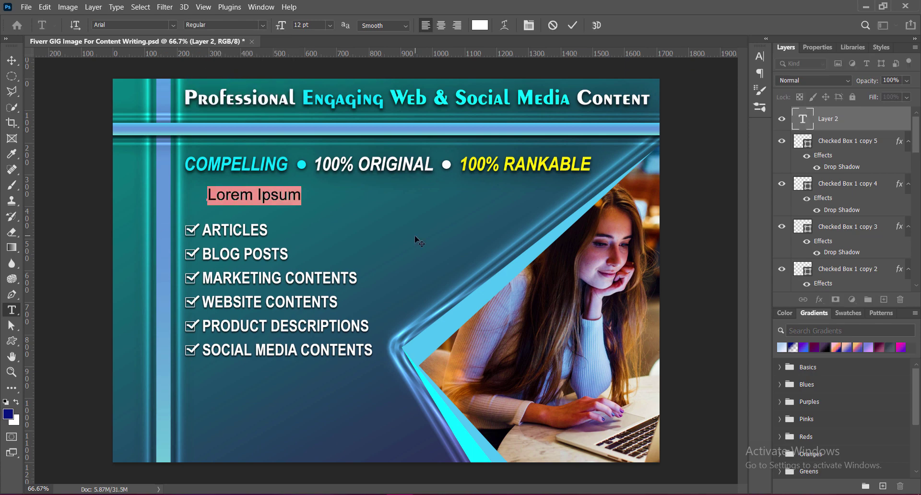
{"action": "type", "text": "24"}
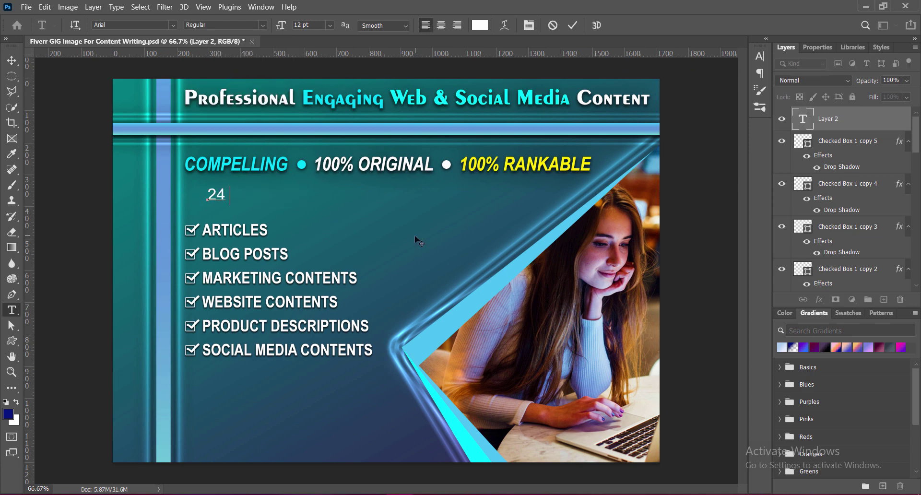
{"action": "type", "text": " HOURS DELIVE"}
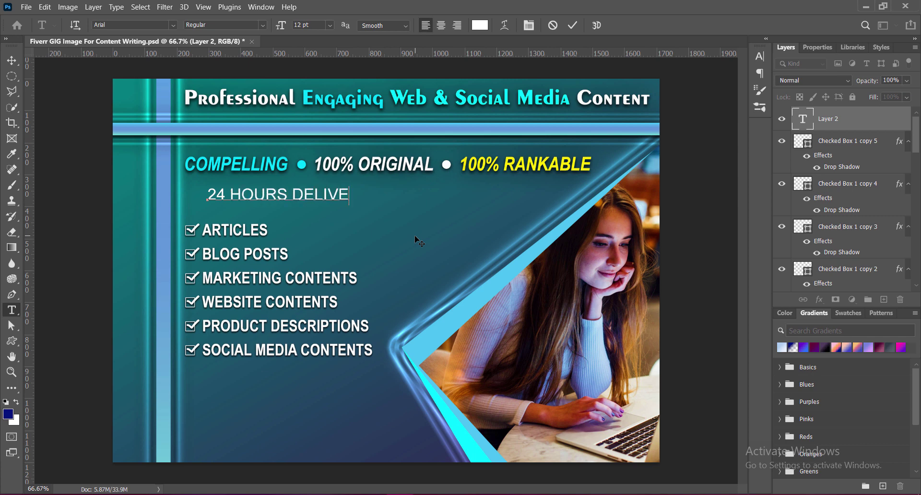
{"action": "type", "text": "RY AVAILABLE"}
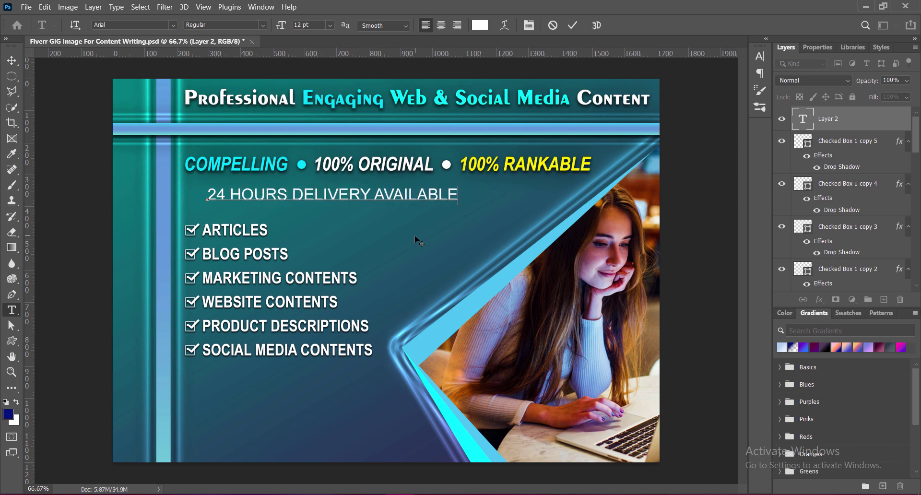
- Widen the delivery line's letter spacing to 200
{"action": "left_click_drag", "start_coordinate": [207, 194], "coordinate": [459, 194]}
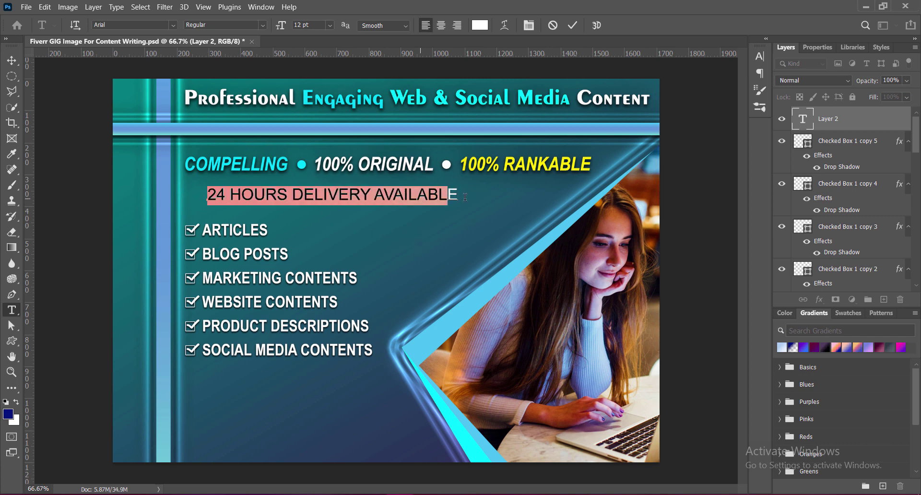
{"action": "left_click", "coordinate": [759, 56]}
{"action": "left_click", "coordinate": [740, 92]}
{"action": "left_click", "coordinate": [729, 236]}
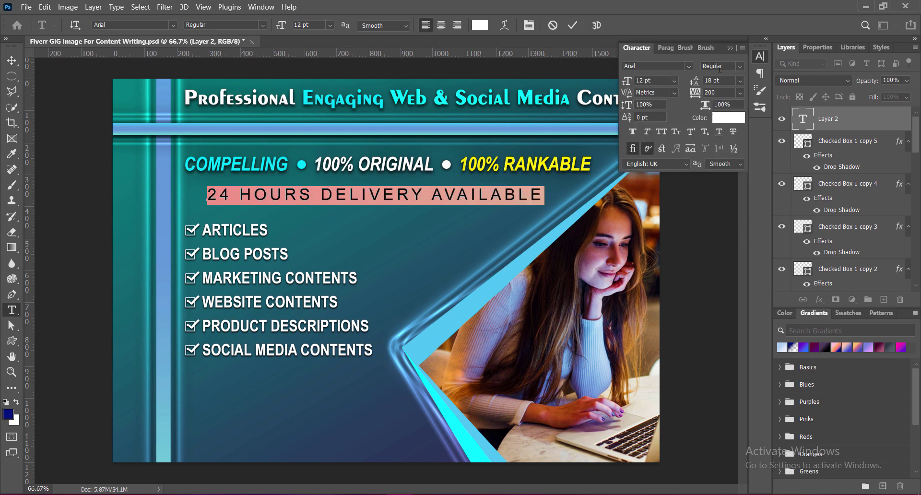
{"action": "key", "text": "ctrl+Return"}
{"action": "left_click", "coordinate": [732, 48]}
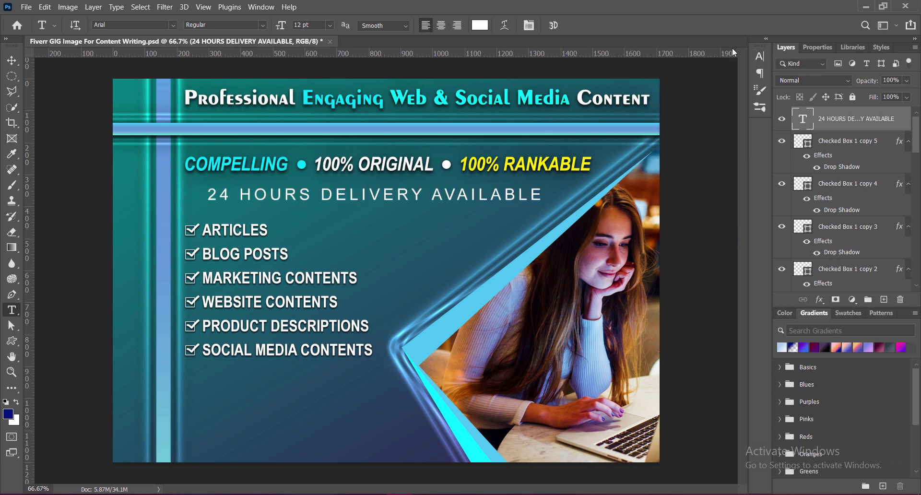
- Recommit the delivery text spacing and centre the line above the list
{"action": "key", "text": "v"}
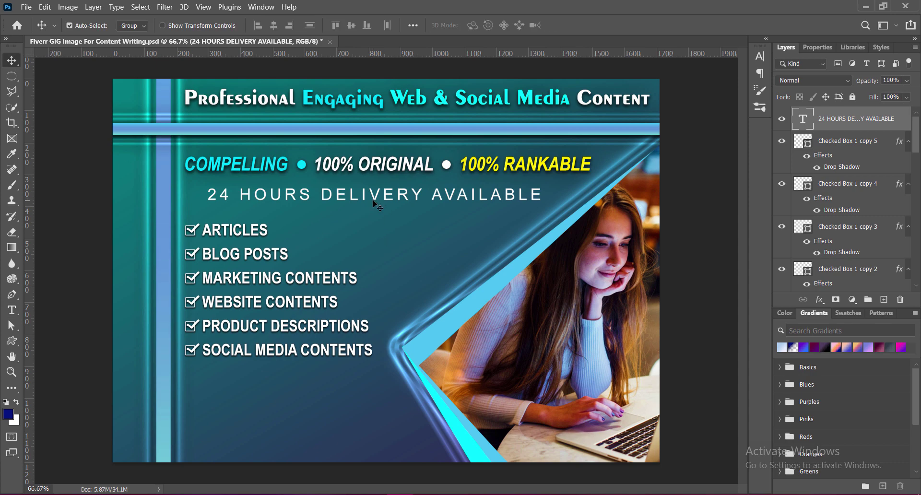
{"action": "double_click", "coordinate": [375, 200]}
{"action": "left_click", "coordinate": [760, 56]}
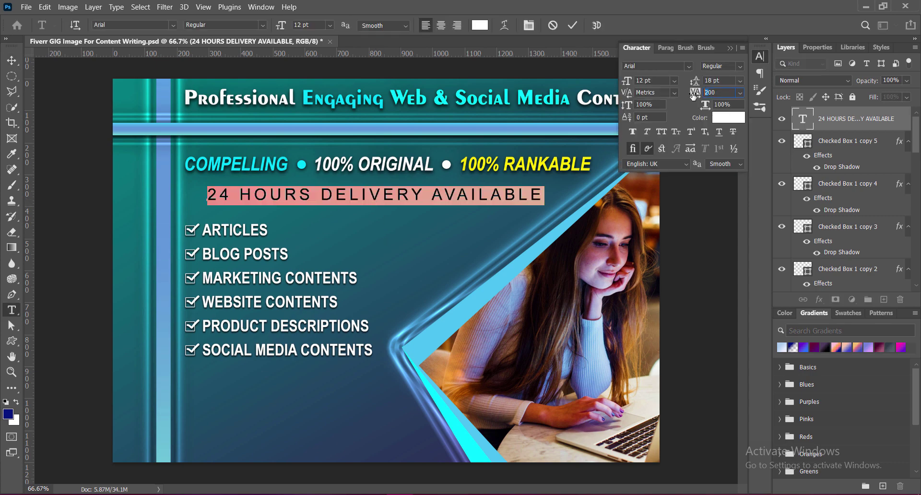
{"action": "key", "text": "Return"}
{"action": "left_click", "coordinate": [729, 47]}
{"action": "left_click", "coordinate": [12, 60]}
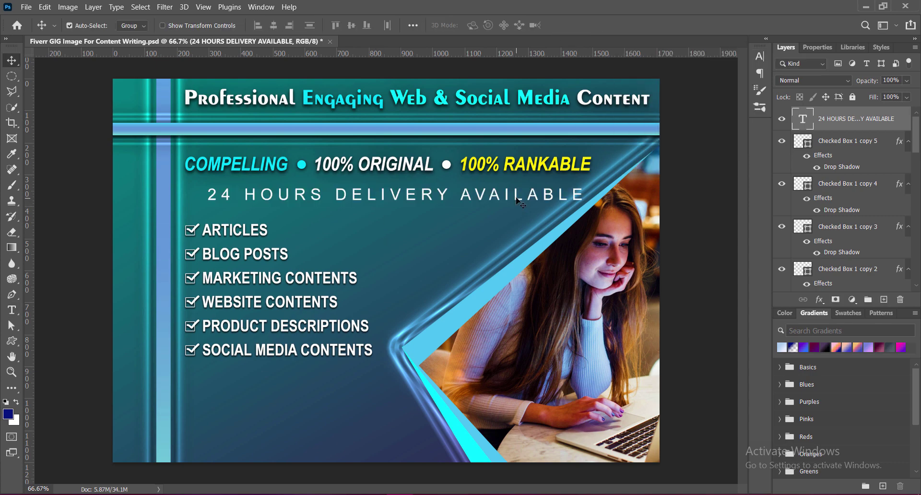
{"action": "left_click_drag", "start_coordinate": [514, 200], "coordinate": [503, 194]}
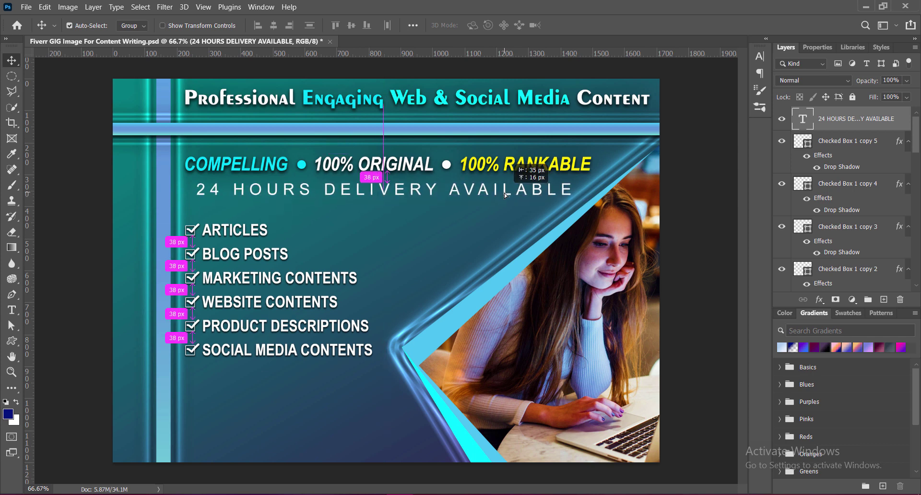
- Set the delivery line to 10 pt and centre it under the tagline
{"action": "double_click", "coordinate": [503, 192]}
{"action": "left_click", "coordinate": [329, 24]}
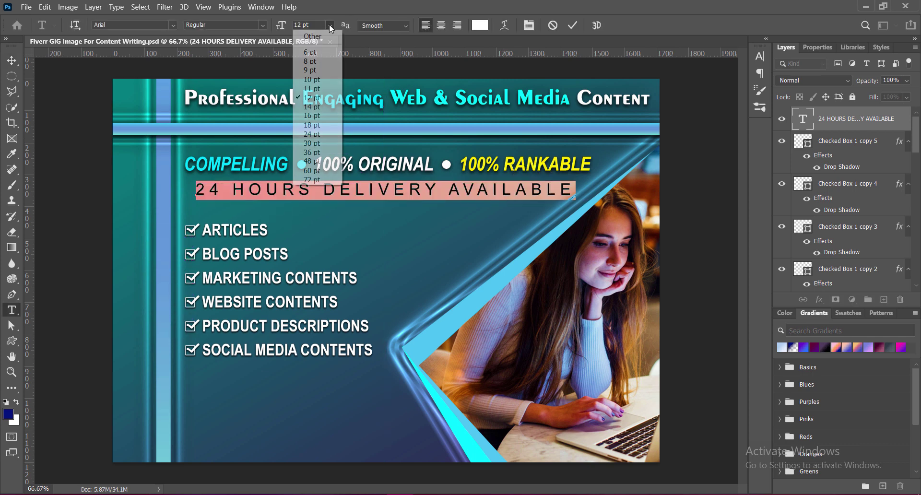
{"action": "left_click", "coordinate": [324, 81]}
{"action": "left_click", "coordinate": [573, 25]}
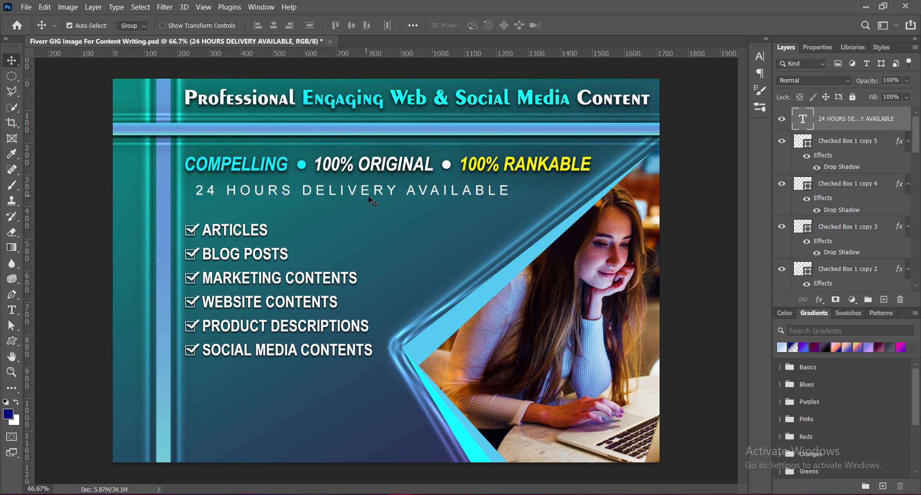
{"action": "left_click_drag", "start_coordinate": [361, 195], "coordinate": [390, 196]}
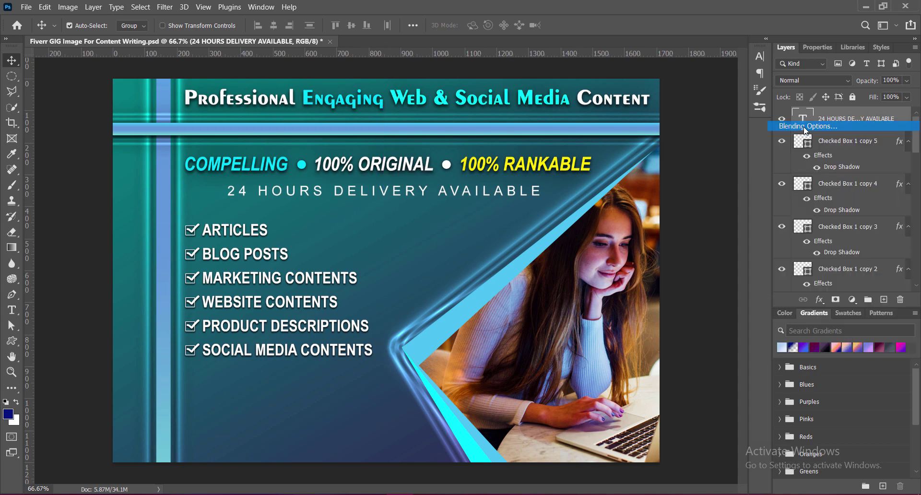
- Reduce the delivery line's drop shadow size from 6 to 3
{"action": "double_click", "coordinate": [804, 125]}
{"action": "left_click", "coordinate": [460, 314]}
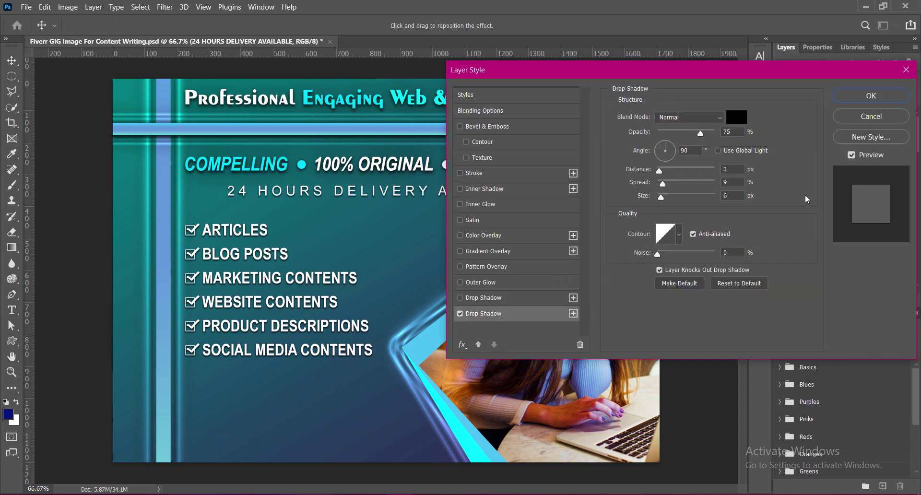
{"action": "left_click_drag", "start_coordinate": [660, 197], "coordinate": [659, 197]}
{"action": "left_click", "coordinate": [870, 101]}
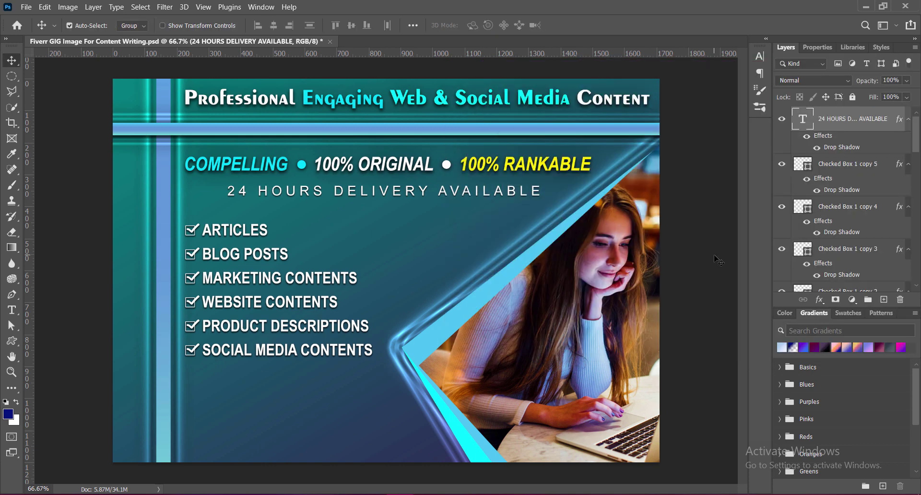
- Colour '24 HOURS' yellow, sampled from RANKABLE, and save the document
{"action": "double_click", "coordinate": [245, 194]}
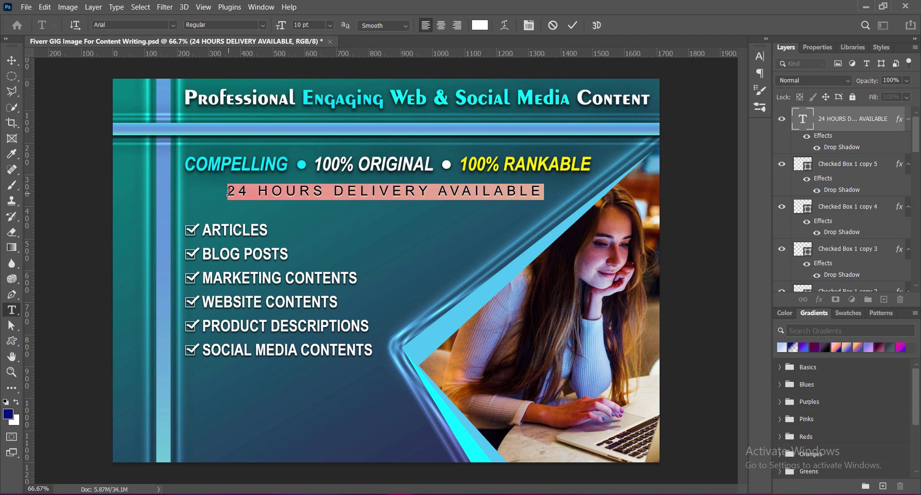
{"action": "left_click_drag", "start_coordinate": [228, 190], "coordinate": [327, 191]}
{"action": "left_click", "coordinate": [479, 25]}
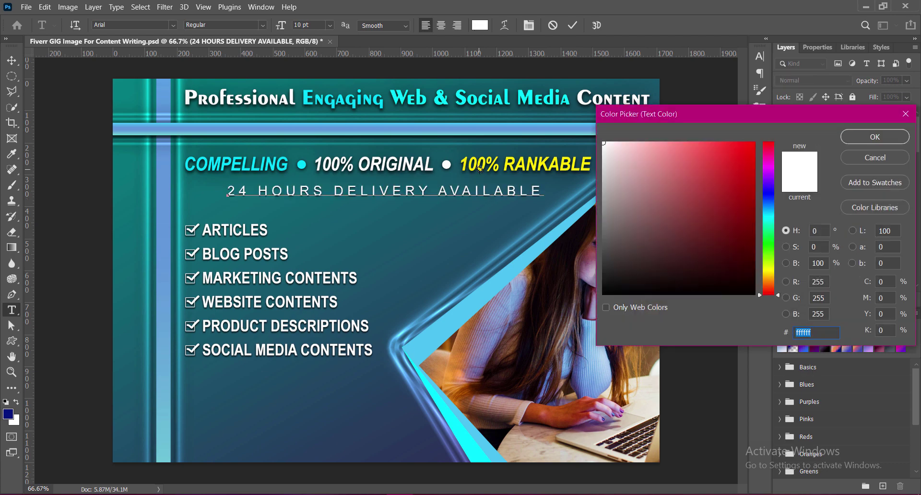
{"action": "left_click", "coordinate": [479, 169]}
{"action": "left_click", "coordinate": [886, 136]}
{"action": "left_click", "coordinate": [572, 25]}
{"action": "key", "text": "v"}
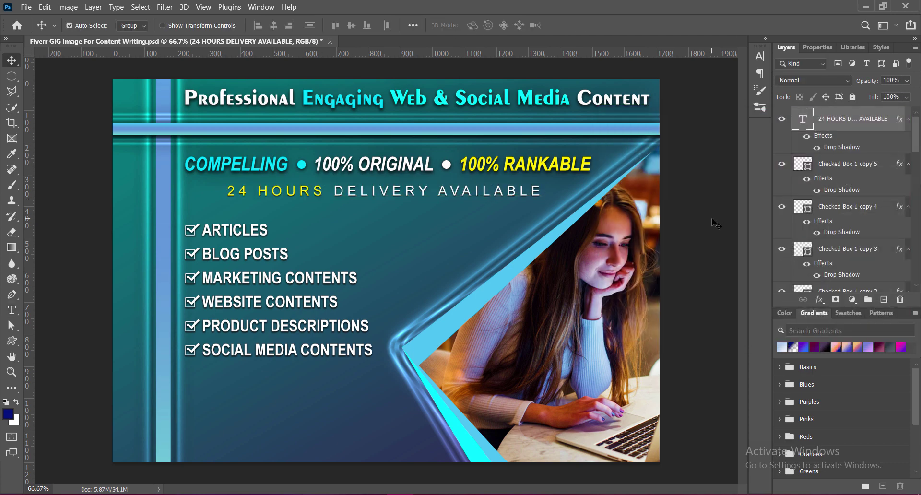
{"action": "left_click", "coordinate": [694, 219]}
{"action": "key", "text": "ctrl+s"}
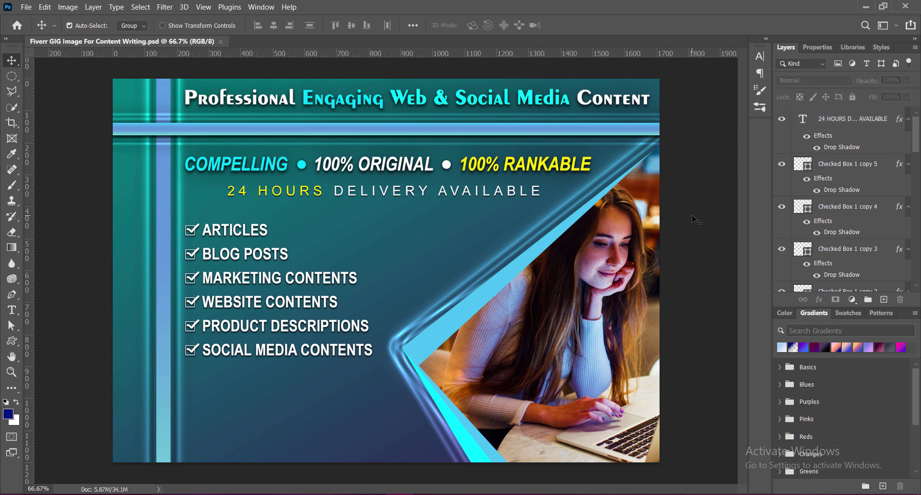
- Select the checklist text layer together with all the Checked Box layers
{"action": "left_click", "coordinate": [210, 234]}
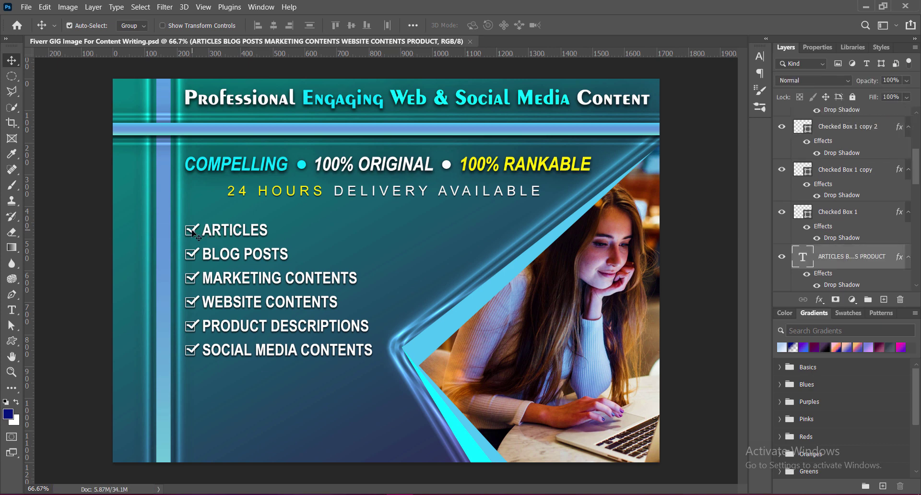
{"action": "left_click", "coordinate": [193, 234]}
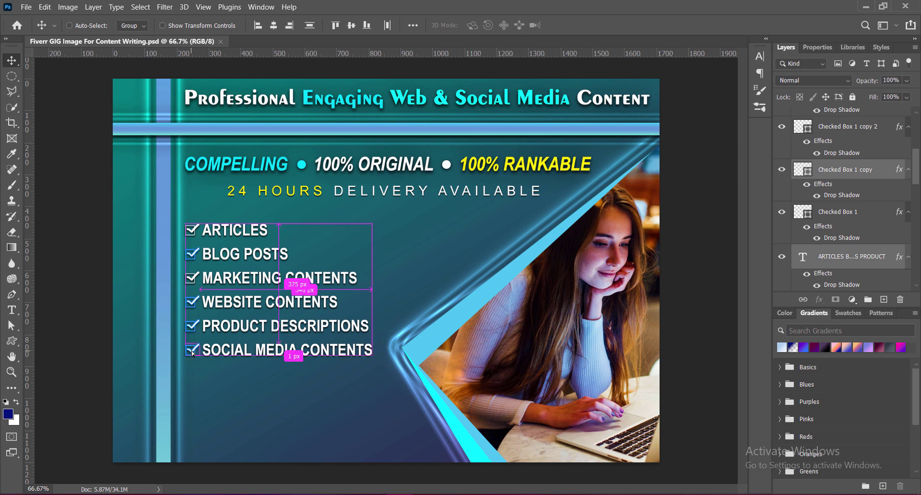
{"action": "left_click", "coordinate": [191, 234]}
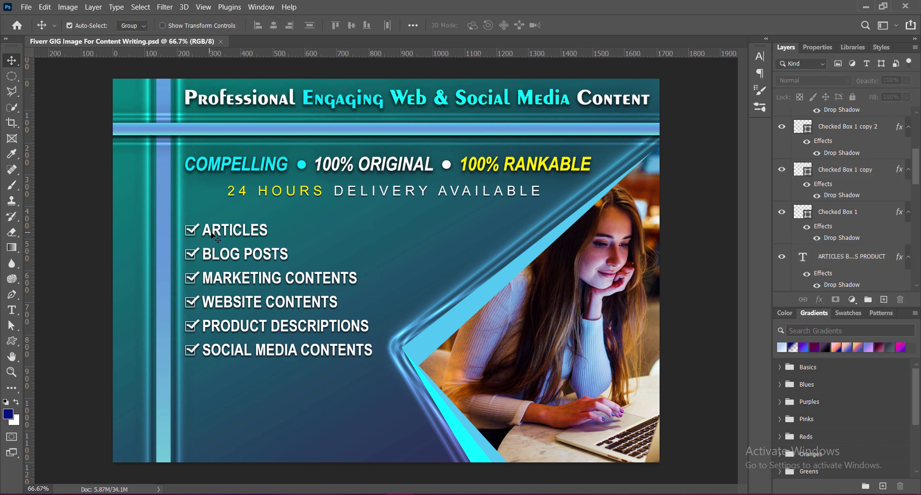
{"action": "left_click", "coordinate": [213, 235]}
{"action": "left_click", "coordinate": [193, 231], "text": "shift"}
{"action": "left_click", "coordinate": [192, 254], "text": "shift"}
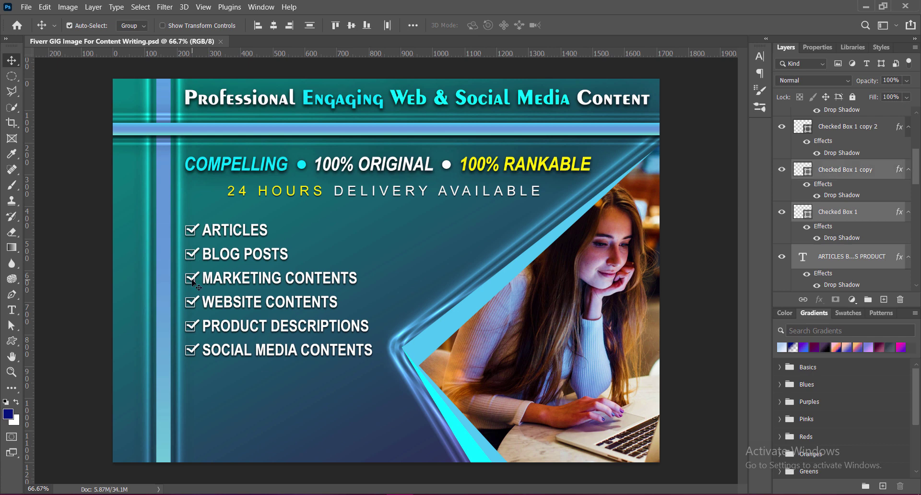
{"action": "left_click", "coordinate": [192, 278], "text": "shift"}
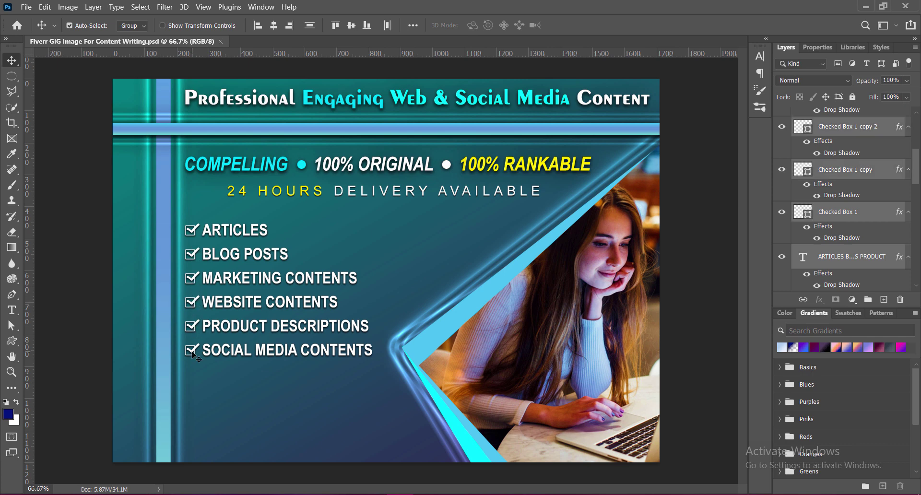
{"action": "left_click", "coordinate": [191, 353], "text": "shift"}
- Move the selected checklist slightly lower, apply the transform, and save the document
{"action": "key", "text": "ctrl+t"}
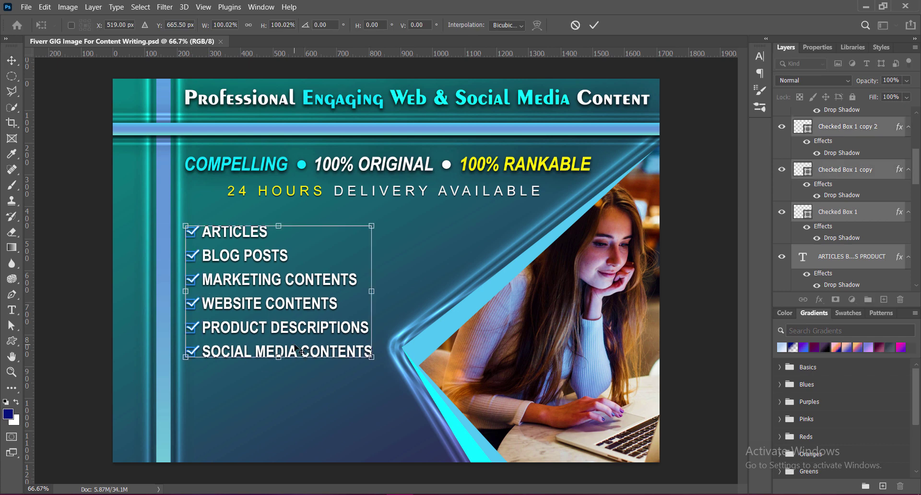
{"action": "left_click_drag", "start_coordinate": [295, 344], "coordinate": [296, 347]}
{"action": "key", "text": "Down"}
{"action": "key", "text": "Down"}
{"action": "key", "text": "Down"}
{"action": "key", "text": "Down"}
{"action": "key", "text": "Down"}
{"action": "key", "text": "Down"}
{"action": "key", "text": "Down"}
{"action": "key", "text": "Down"}
{"action": "key", "text": "Down"}
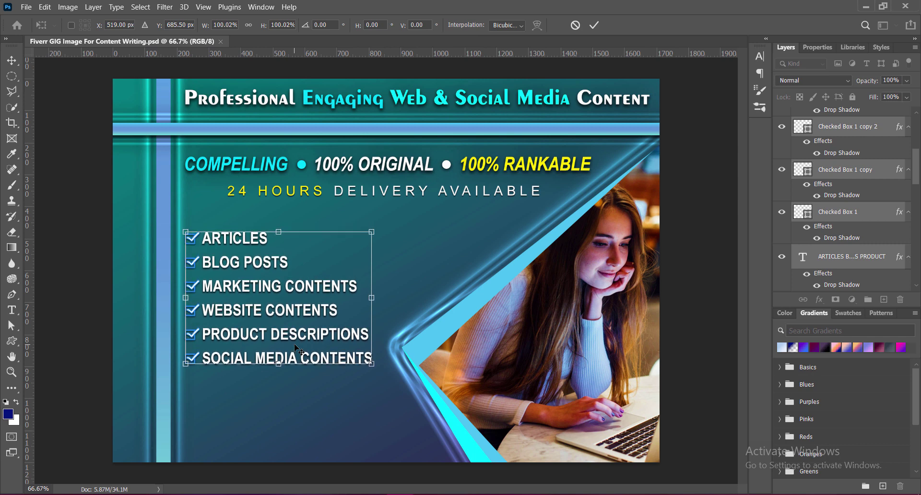
{"action": "key", "text": "Down"}
{"action": "key", "text": "Down"}
{"action": "key", "text": "Down"}
{"action": "key", "text": "Down"}
{"action": "key", "text": "Down"}
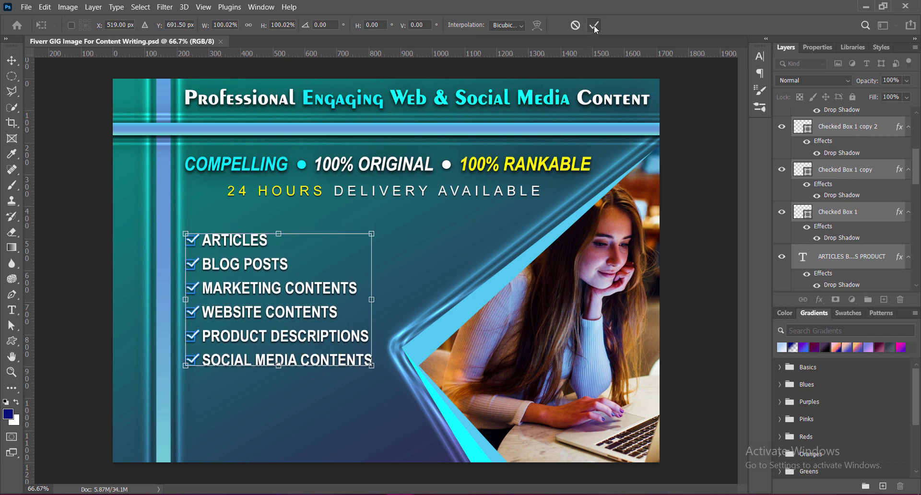
{"action": "left_click", "coordinate": [594, 25]}
{"action": "key", "text": "ctrl+s"}
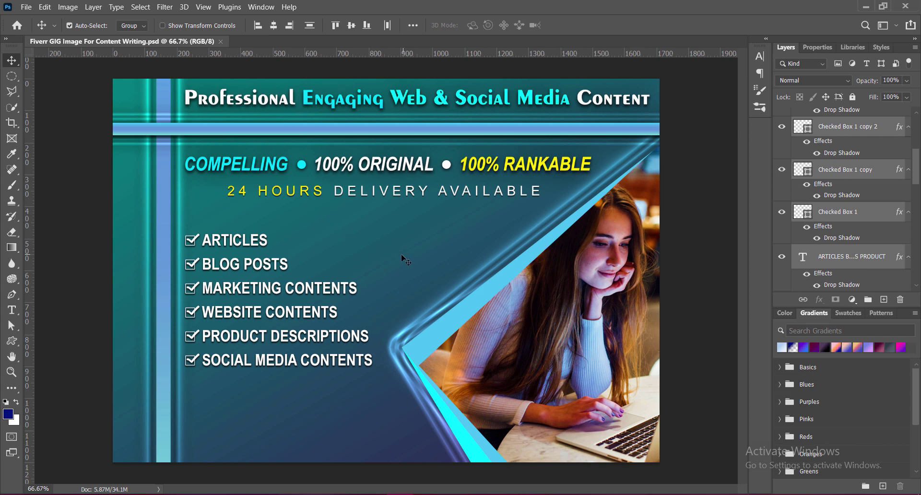
{"action": "left_click", "coordinate": [696, 259]}
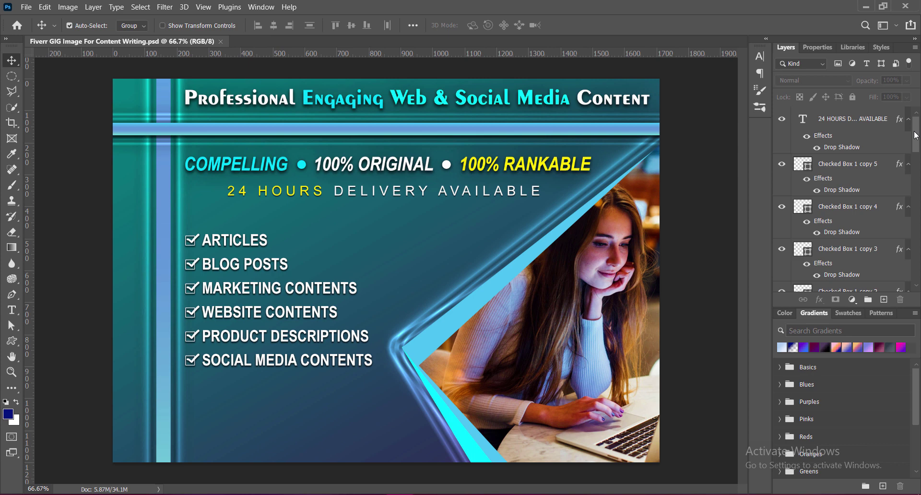
- Draw a rounded rectangle button shape below the checklist
{"action": "left_click", "coordinate": [883, 300]}
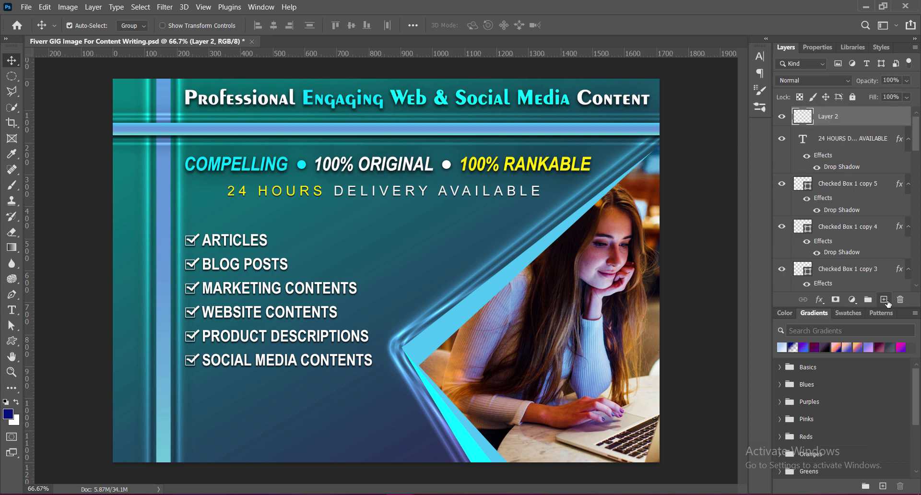
{"action": "left_click_drag", "start_coordinate": [11, 340], "coordinate": [57, 338]}
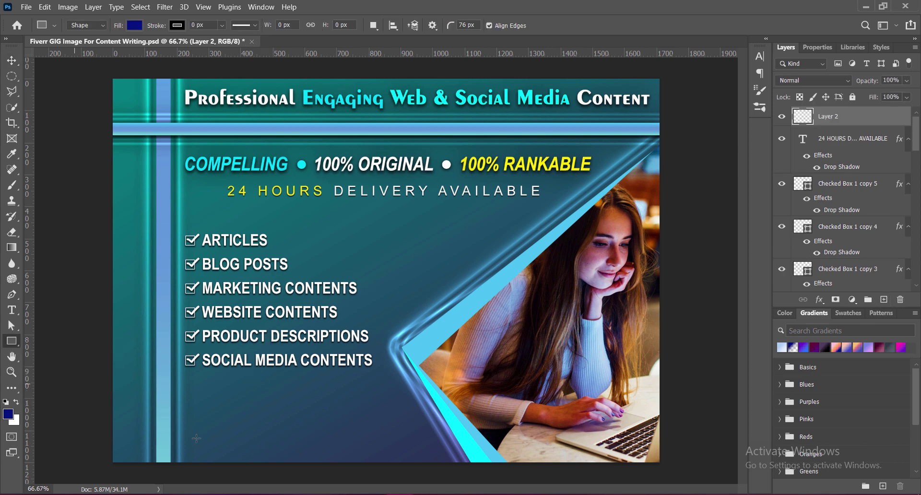
{"action": "left_click_drag", "start_coordinate": [234, 414], "coordinate": [330, 434]}
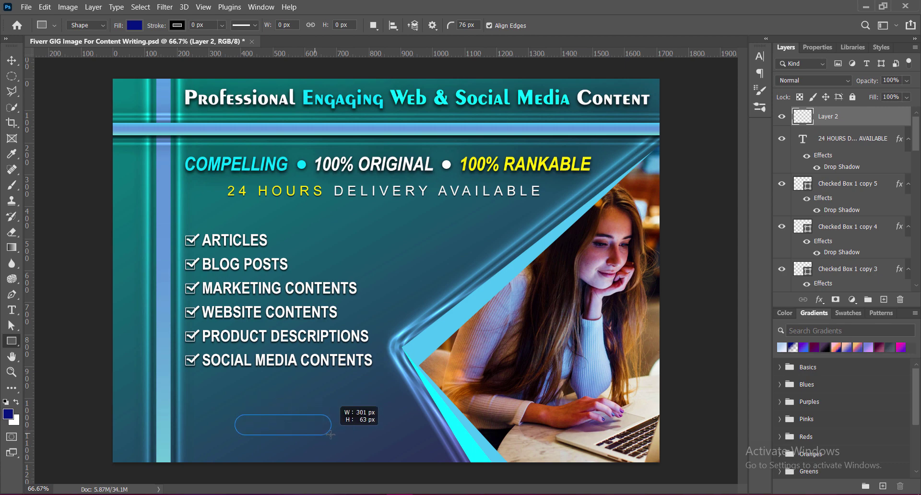
{"action": "left_click_drag", "start_coordinate": [331, 434], "coordinate": [347, 432]}
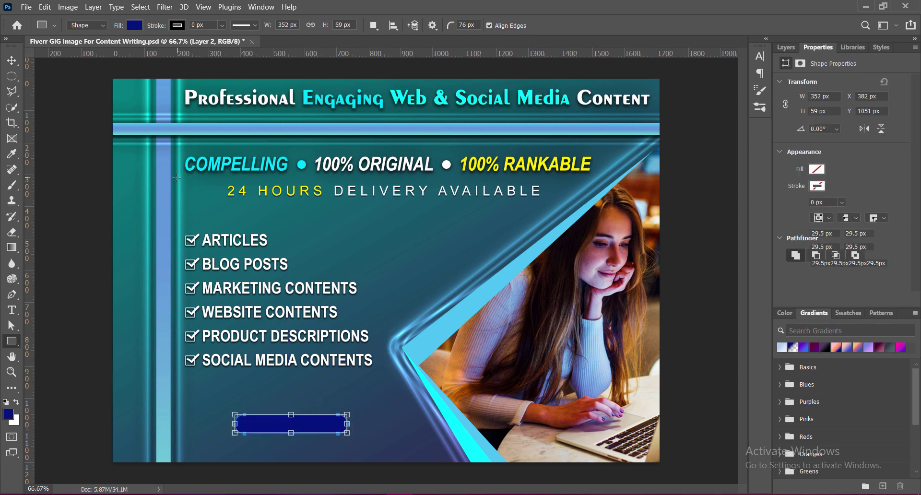
{"action": "key", "text": "v"}
- Give the button shape a Linear gradient overlay layer style
{"action": "left_click", "coordinate": [786, 47]}
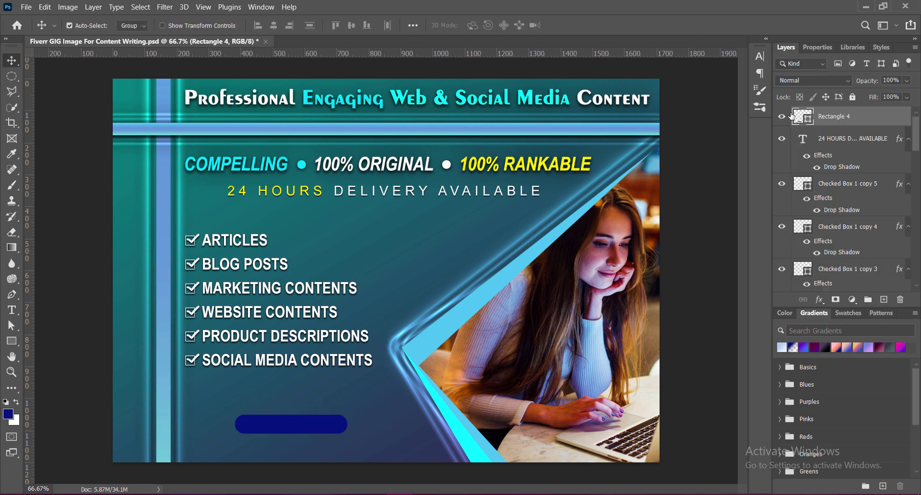
{"action": "double_click", "coordinate": [796, 121]}
{"action": "left_click", "coordinate": [460, 251]}
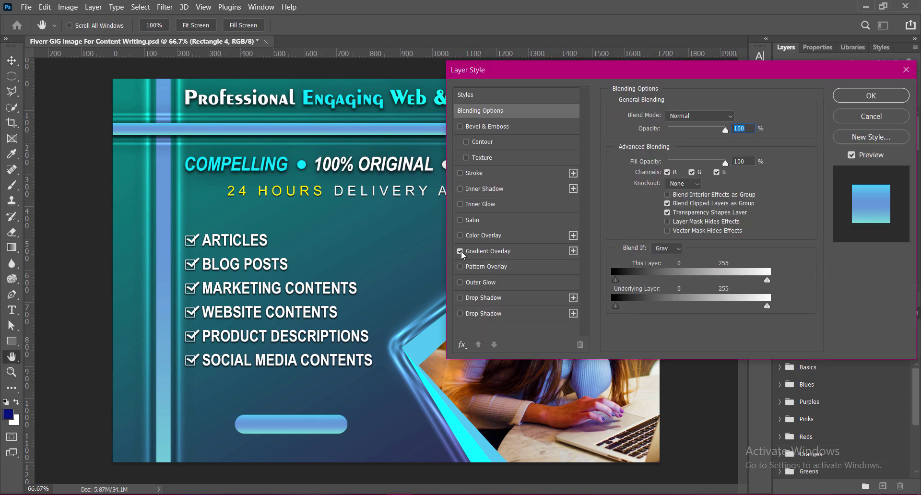
{"action": "left_click", "coordinate": [502, 252]}
{"action": "left_click", "coordinate": [736, 143]}
{"action": "left_click", "coordinate": [736, 143]}
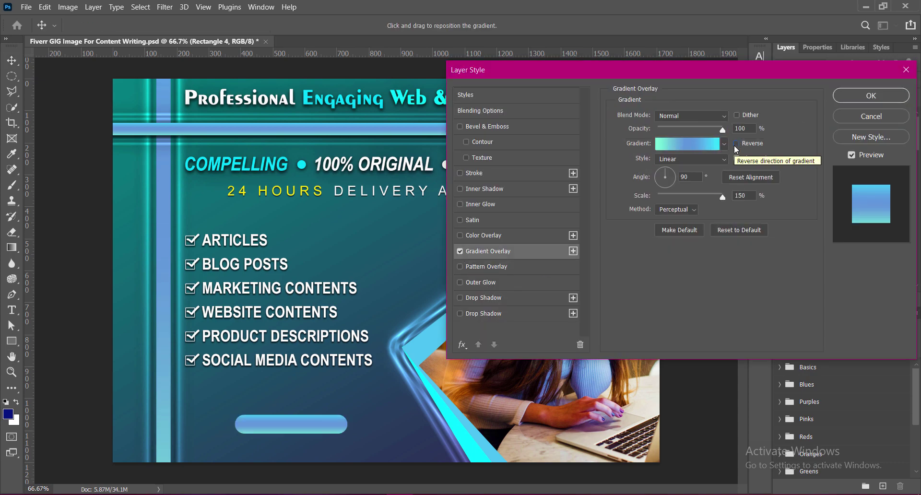
{"action": "left_click", "coordinate": [681, 210]}
{"action": "left_click", "coordinate": [677, 227]}
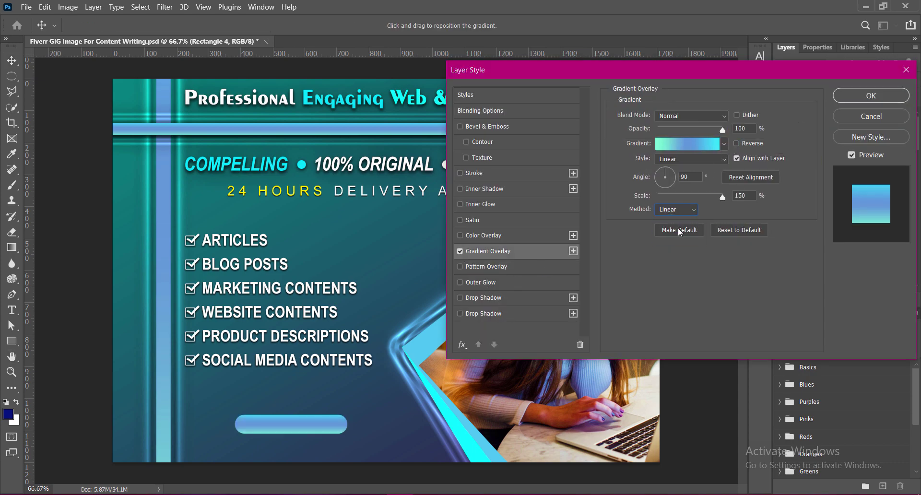
{"action": "left_click", "coordinate": [858, 96]}
- Widen and slightly heighten the button bar, commit, and nudge it down
{"action": "key", "text": "ctrl+t"}
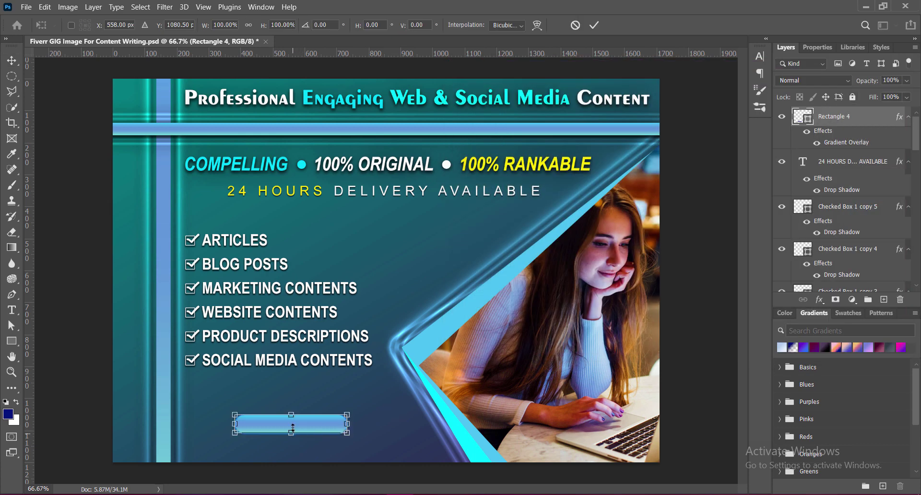
{"action": "left_click_drag", "start_coordinate": [291, 415], "coordinate": [291, 413]}
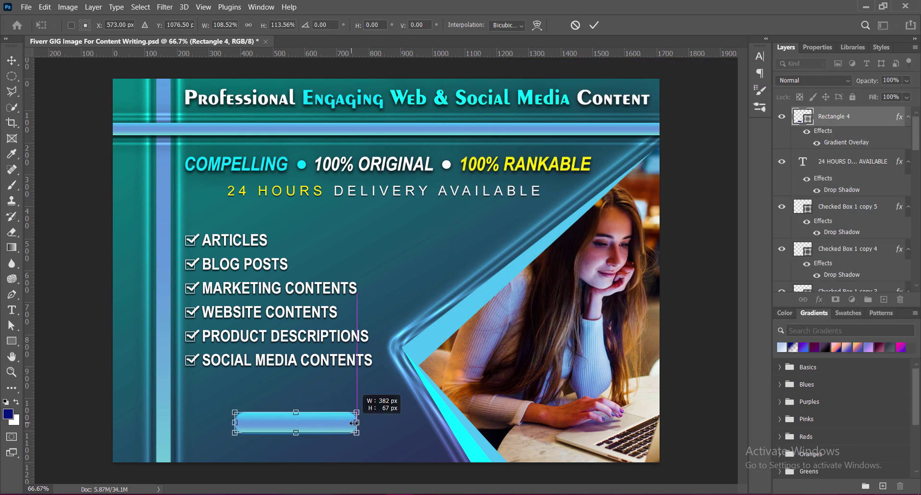
{"action": "mouse_move", "coordinate": [347, 422]}
{"action": "left_mouse_down"}
{"action": "mouse_move", "coordinate": [356, 422]}
{"action": "mouse_move", "coordinate": [302, 438]}
{"action": "mouse_move", "coordinate": [310, 437]}
{"action": "left_mouse_up"}
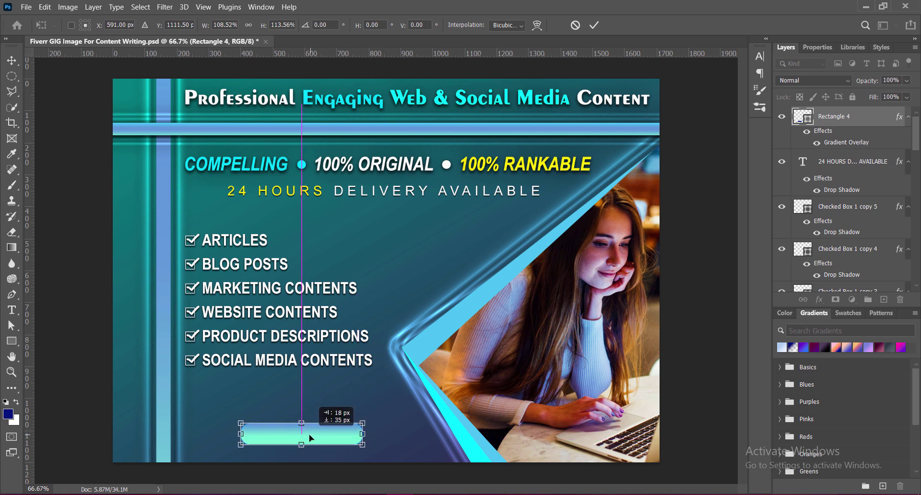
{"action": "key", "text": "Return"}
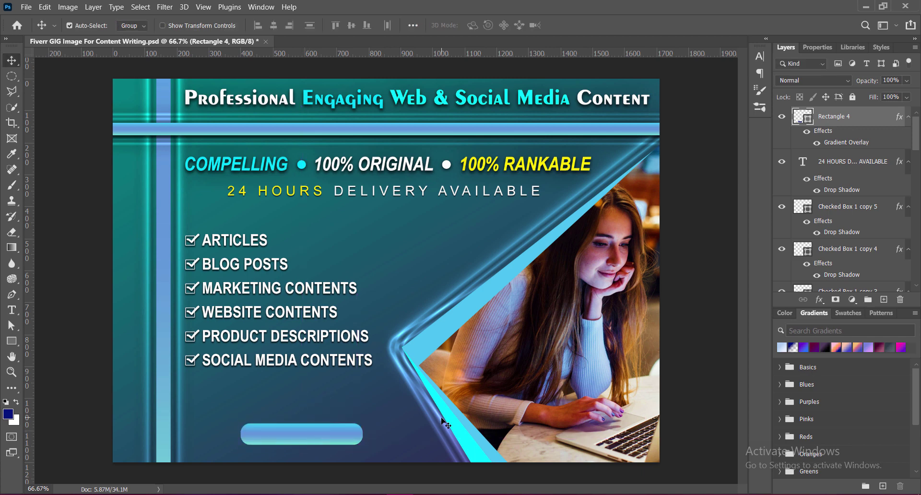
{"action": "key", "text": "Down"}
{"action": "key", "text": "Down"}
{"action": "key", "text": "Down"}
{"action": "key", "text": "Down"}
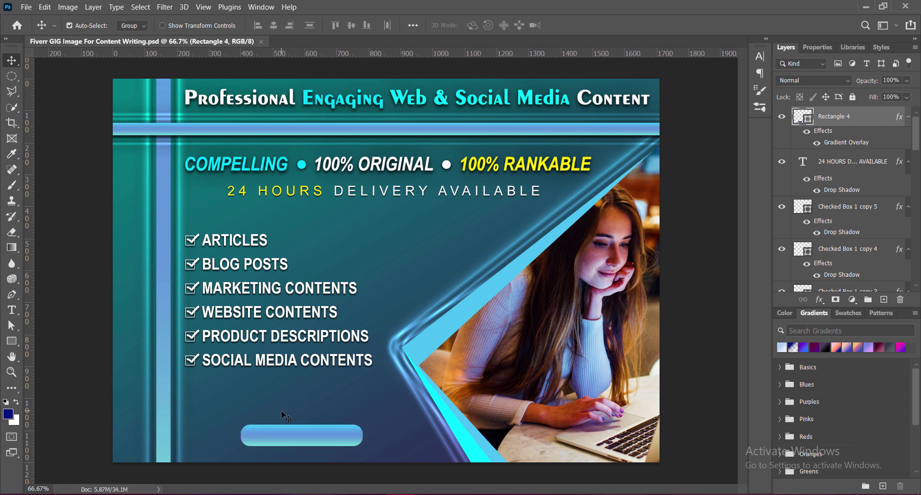
- Place a text layer on the button in Gadugi with Strong anti-aliasing
{"action": "left_click", "coordinate": [884, 299]}
{"action": "key", "text": "t"}
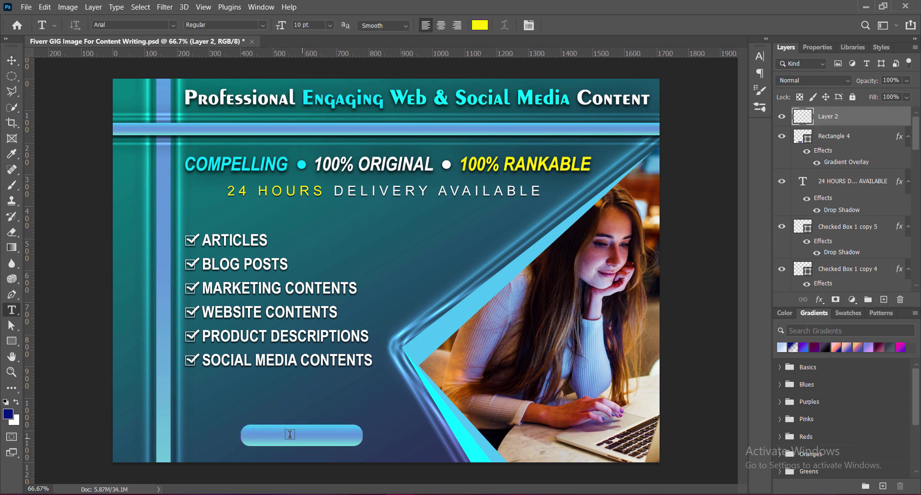
{"action": "left_click", "coordinate": [260, 438]}
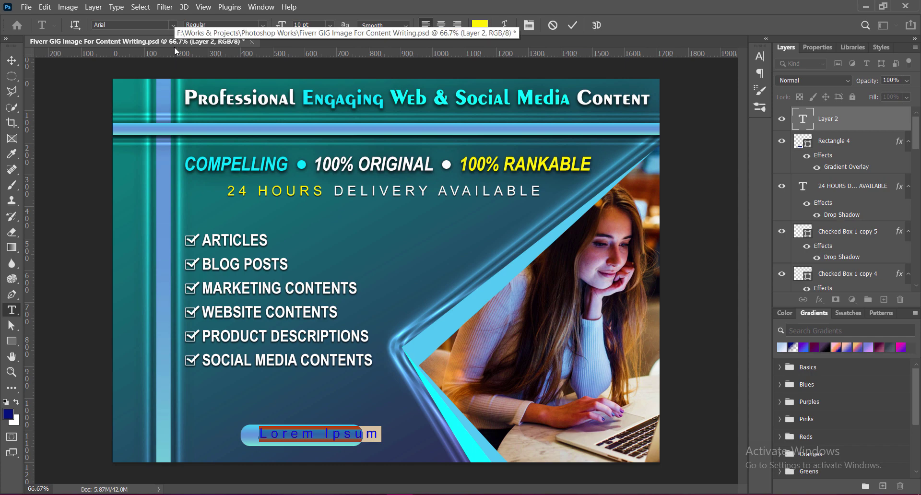
{"action": "left_click", "coordinate": [173, 25]}
{"action": "left_click", "coordinate": [149, 76]}
{"action": "left_click", "coordinate": [760, 58]}
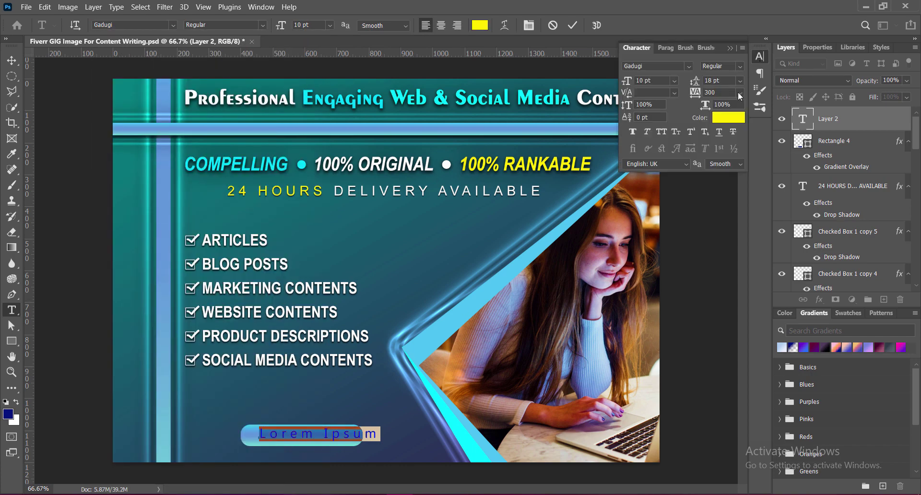
{"action": "left_click", "coordinate": [405, 25]}
- Set the text colour to 000000 and type CONTACT ME TODAY
{"action": "left_click", "coordinate": [388, 67]}
{"action": "left_click", "coordinate": [480, 26]}
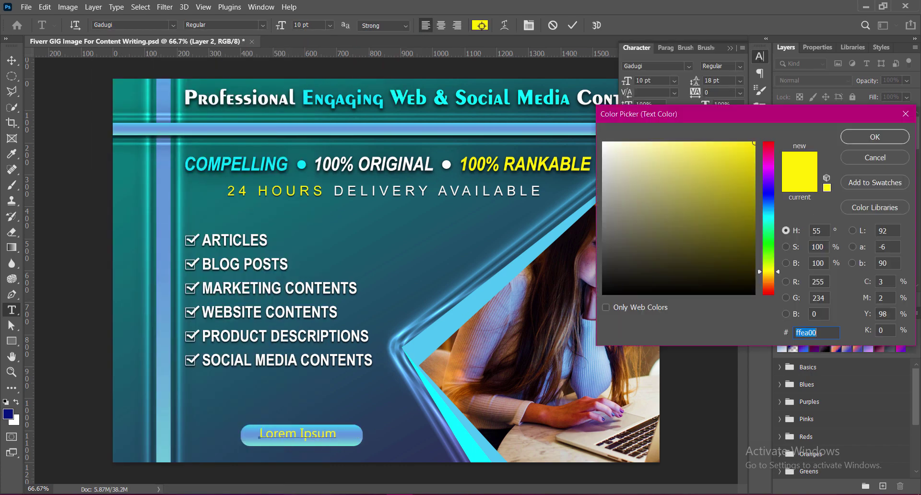
{"action": "type", "text": "000000"}
{"action": "key", "text": "Return"}
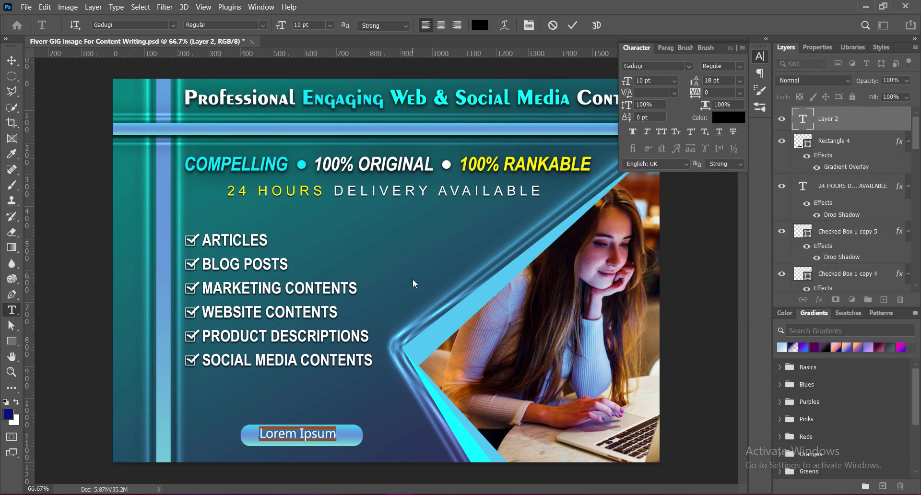
{"action": "type", "text": "CONTACT M"}
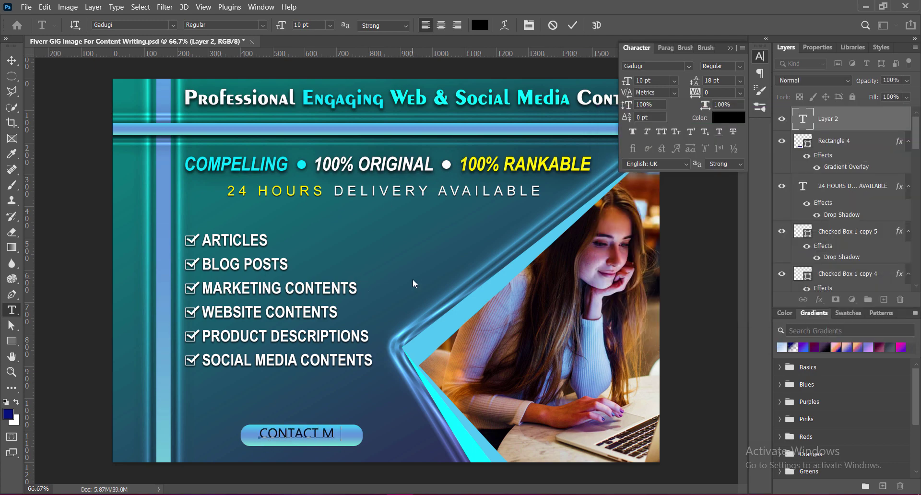
{"action": "type", "text": "E TODAY"}
- Make the button text bold at 8 pt and commit it
{"action": "key", "text": "ctrl+a"}
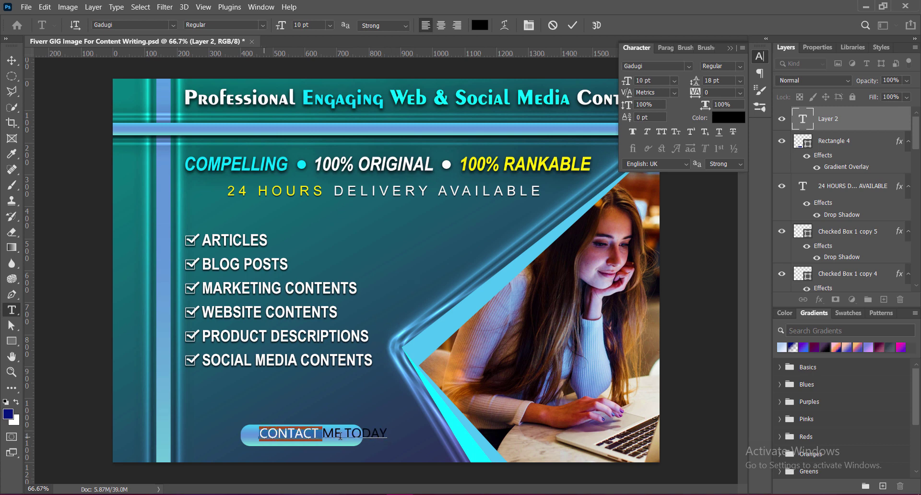
{"action": "left_click", "coordinate": [263, 25]}
{"action": "left_click", "coordinate": [201, 45]}
{"action": "left_click", "coordinate": [330, 25]}
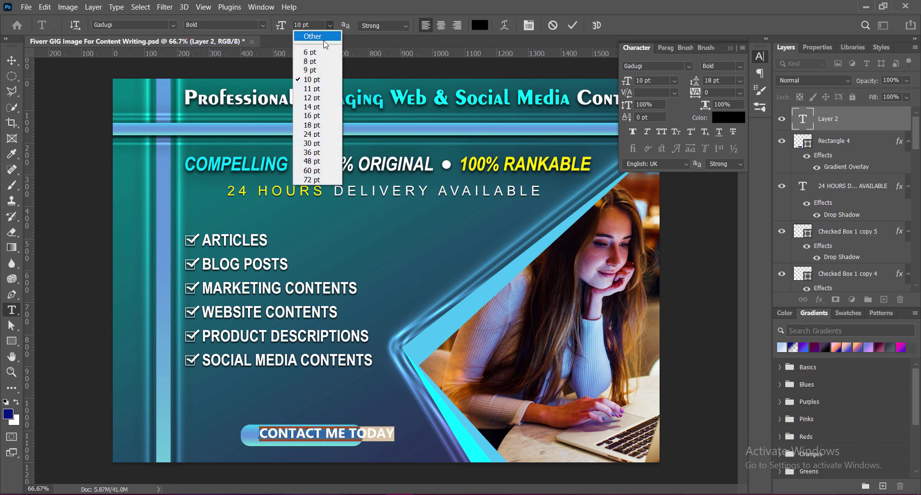
{"action": "left_click", "coordinate": [320, 65]}
{"action": "left_click", "coordinate": [572, 25]}
- Centre the CONTACT ME TODAY text on the gradient button
{"action": "key", "text": "v"}
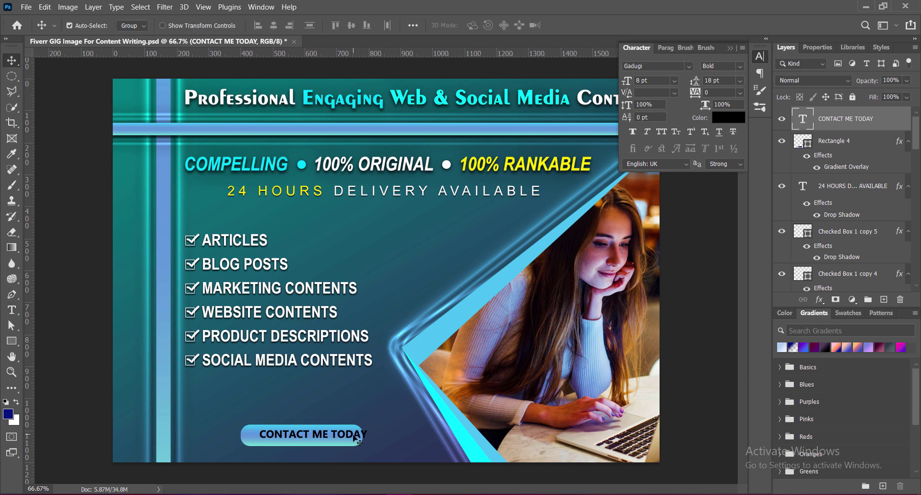
{"action": "left_click_drag", "start_coordinate": [349, 438], "coordinate": [338, 442]}
{"action": "key", "text": "Right"}
{"action": "key", "text": "Right"}
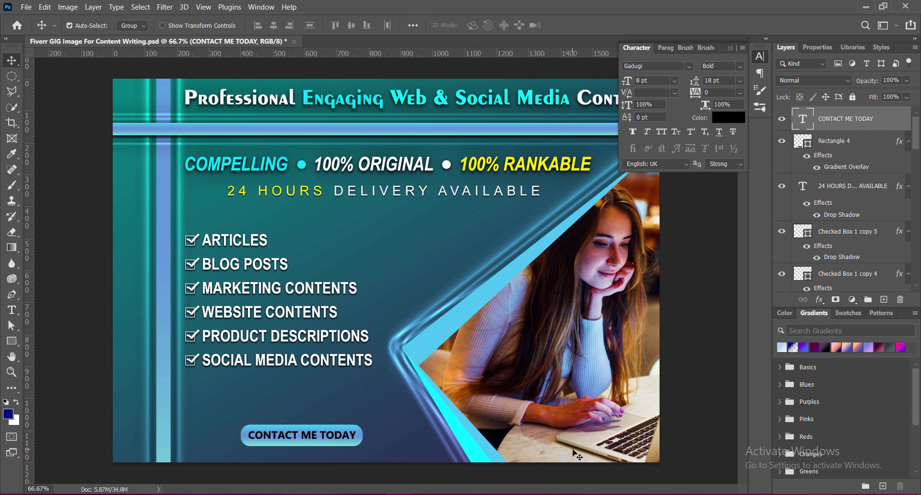
{"action": "key", "text": "Down"}
{"action": "key", "text": "Down"}
{"action": "key", "text": "Left"}
{"action": "key", "text": "Up"}
{"action": "key", "text": "Left"}
{"action": "key", "text": "Right"}
- Give the Rectangle 4 button a 24 px drop shadow and save
{"action": "left_click", "coordinate": [254, 439]}
{"action": "right_click", "coordinate": [796, 143]}
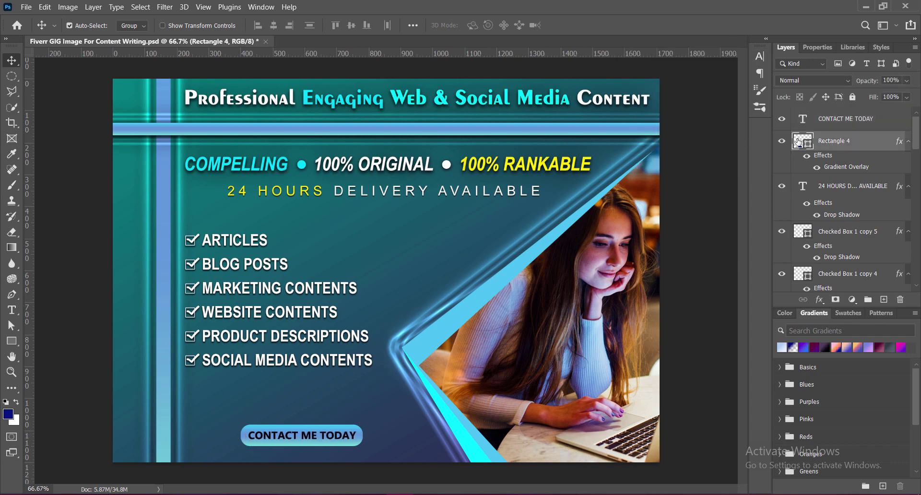
{"action": "left_click", "coordinate": [797, 146]}
{"action": "left_click", "coordinate": [460, 297]}
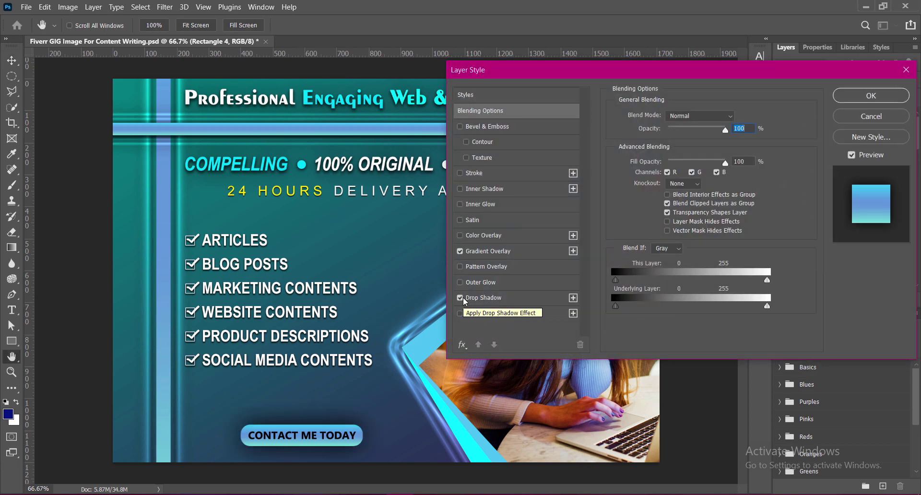
{"action": "left_click", "coordinate": [459, 313]}
{"action": "left_click", "coordinate": [481, 297]}
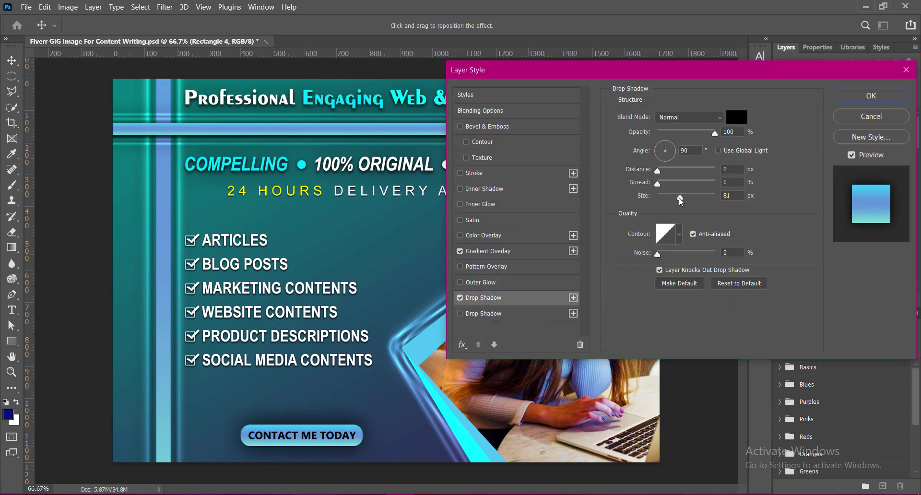
{"action": "left_click_drag", "start_coordinate": [679, 198], "coordinate": [665, 198]}
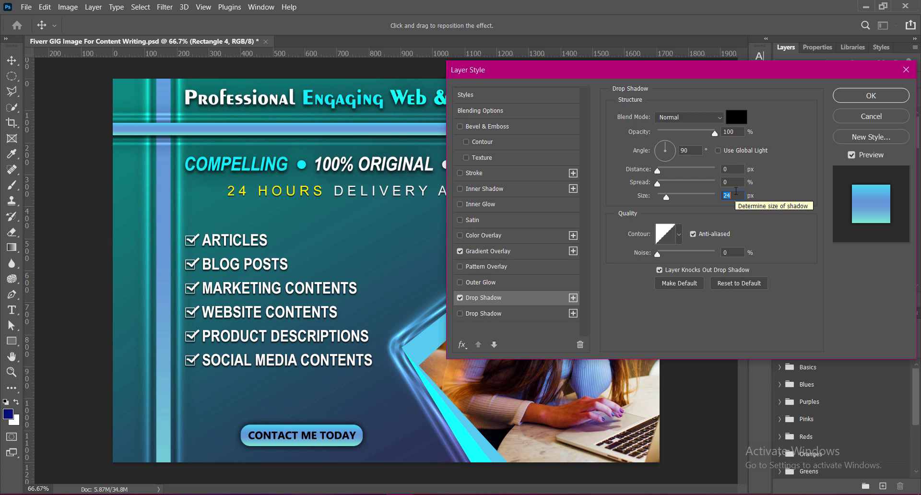
{"action": "left_click", "coordinate": [848, 96]}
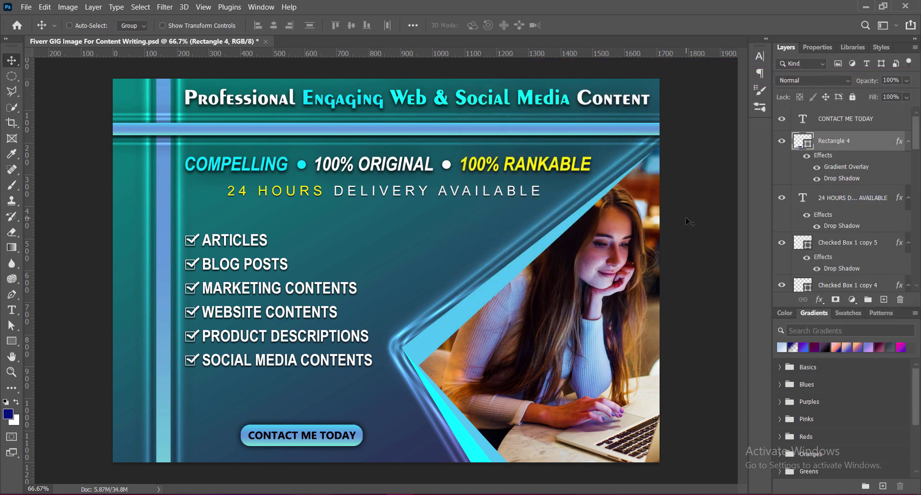
{"action": "key", "text": "ctrl+s"}
- Add a new layer and place vertical text beside the service list
{"action": "left_click", "coordinate": [842, 119]}
{"action": "left_click", "coordinate": [883, 300]}
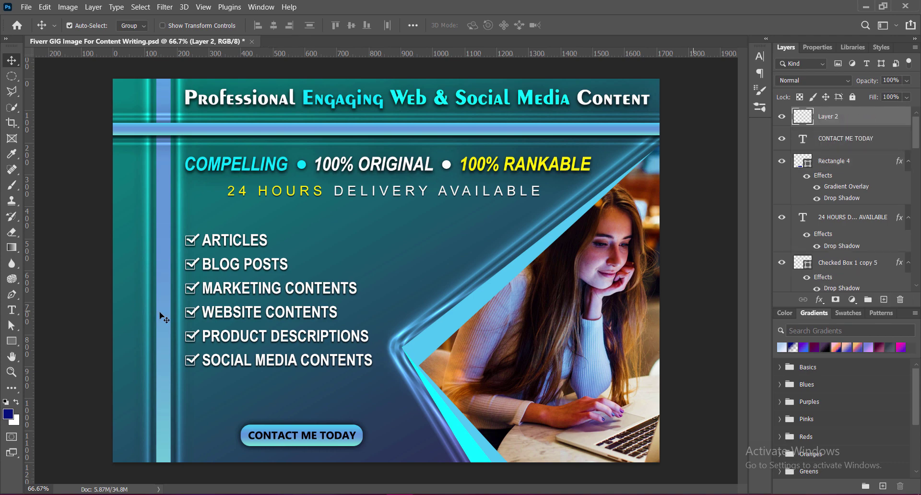
{"action": "key", "text": "t"}
{"action": "right_click", "coordinate": [12, 309]}
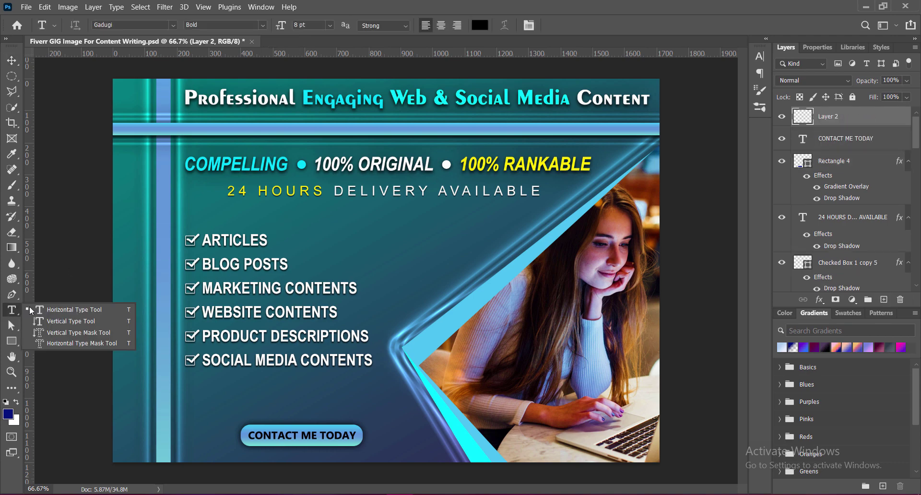
{"action": "left_click", "coordinate": [71, 321]}
{"action": "left_click", "coordinate": [133, 164]}
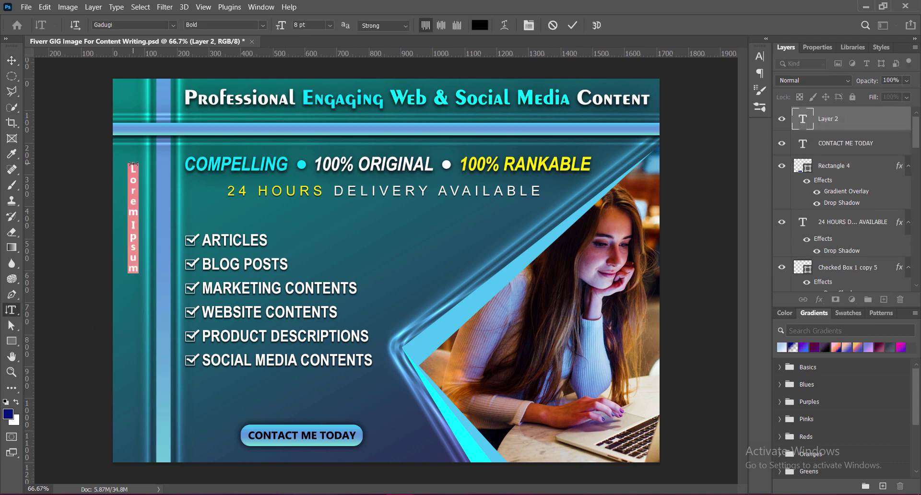
- Type EXCLUSIVELY ON FIVERR in Exotc350 Bd BT with Smooth anti-aliasing
{"action": "left_click", "coordinate": [170, 22]}
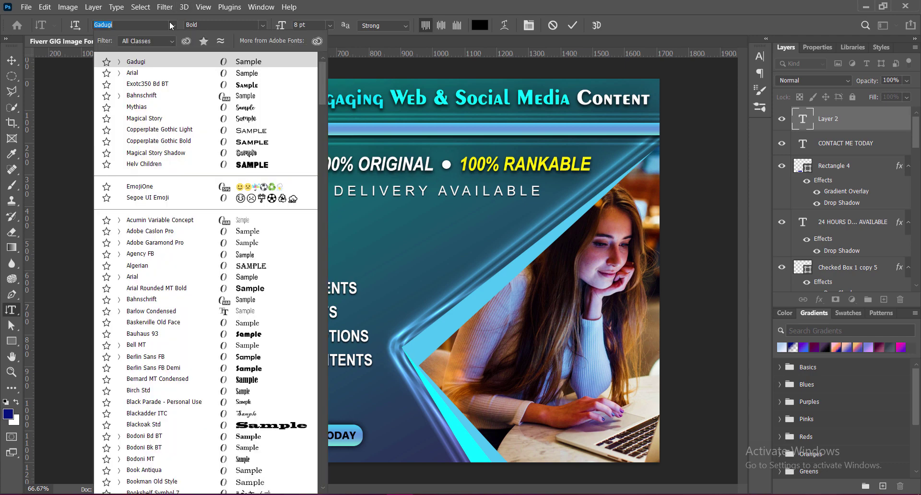
{"action": "left_click", "coordinate": [151, 85]}
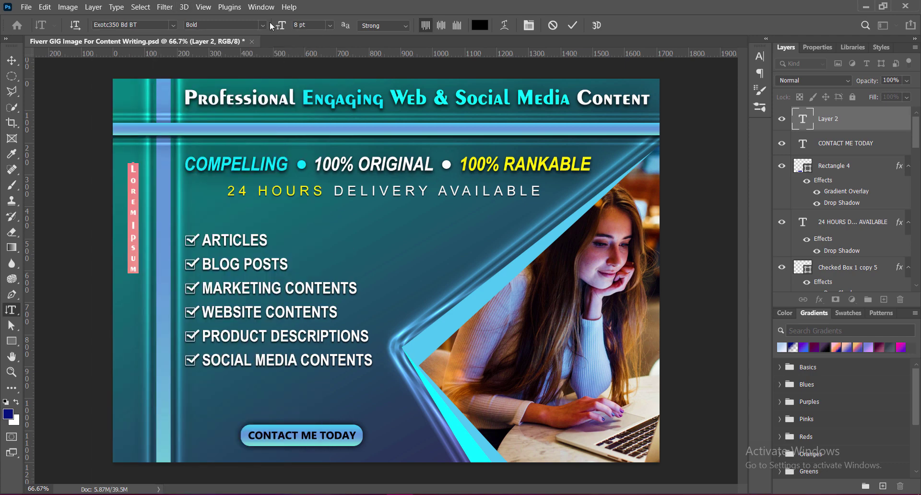
{"action": "left_click", "coordinate": [382, 25]}
{"action": "left_click", "coordinate": [374, 74]}
{"action": "left_click", "coordinate": [760, 56]}
{"action": "left_click", "coordinate": [760, 56]}
{"action": "type", "text": "EXCLUSIVELY ON FIVERR"}
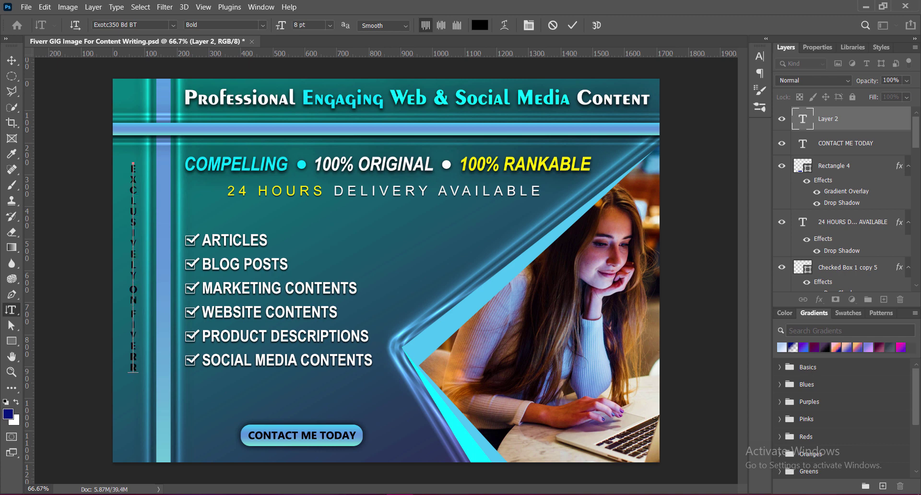
- Make the vertical text 9 pt and green
{"action": "key", "text": "ctrl+a"}
{"action": "left_click", "coordinate": [760, 56]}
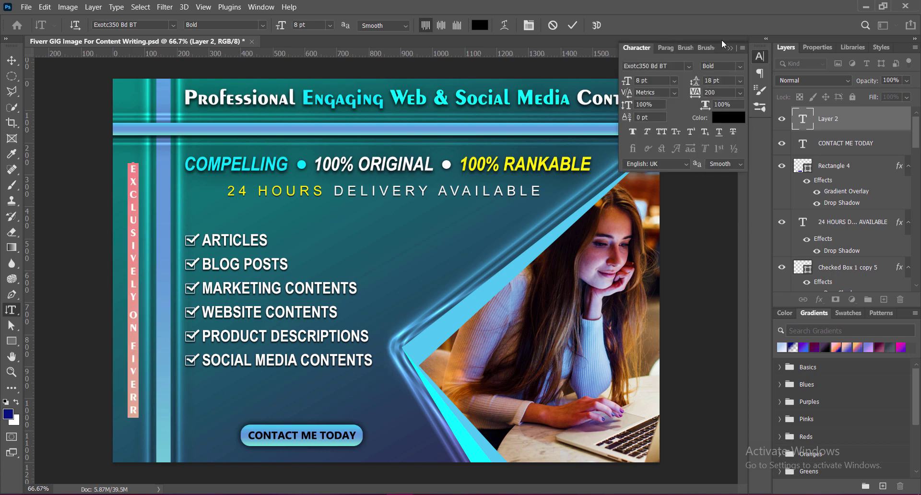
{"action": "left_click", "coordinate": [759, 56]}
{"action": "left_click", "coordinate": [480, 25]}
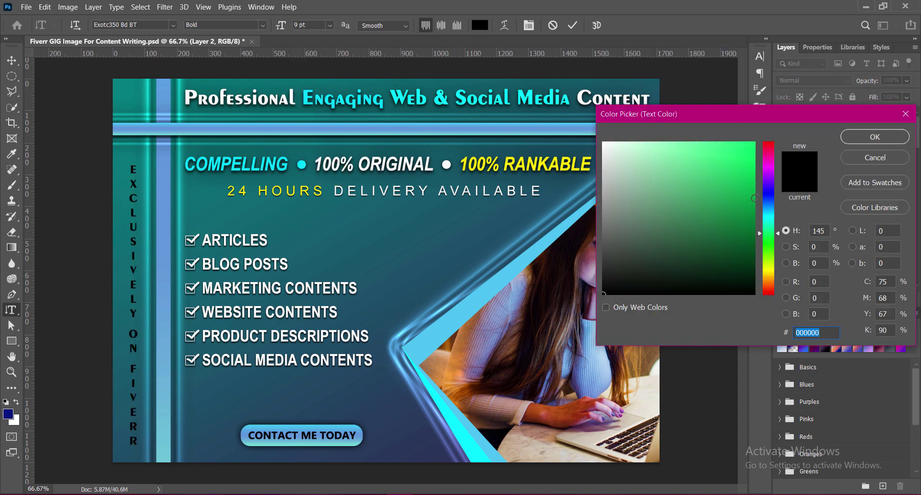
{"action": "left_click", "coordinate": [767, 234]}
{"action": "key", "text": "Return"}
- Colour the words EXCLUSIVELY ON cyan sampled from the banner and commit
{"action": "left_click_drag", "start_coordinate": [133, 163], "coordinate": [133, 357]}
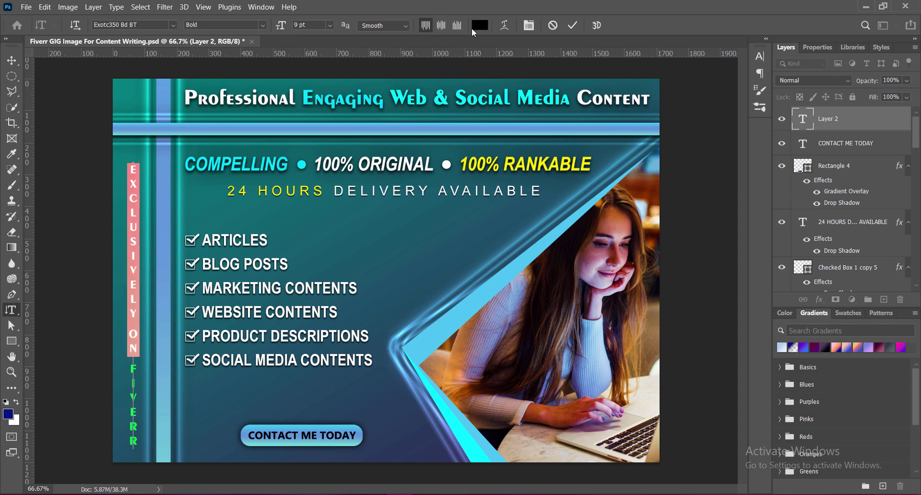
{"action": "left_click", "coordinate": [480, 25]}
{"action": "left_click", "coordinate": [407, 98]}
{"action": "left_click", "coordinate": [875, 136]}
{"action": "left_click", "coordinate": [572, 25]}
- Add a drop shadow to the vertical text and position it on the left stripe
{"action": "double_click", "coordinate": [892, 123]}
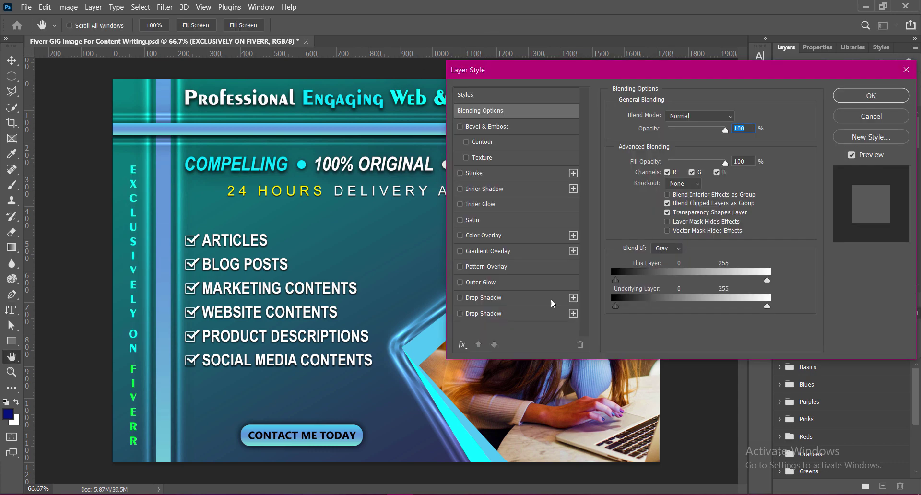
{"action": "left_click", "coordinate": [459, 298]}
{"action": "left_click", "coordinate": [871, 95]}
{"action": "key", "text": "v"}
{"action": "left_click_drag", "start_coordinate": [133, 215], "coordinate": [126, 206]}
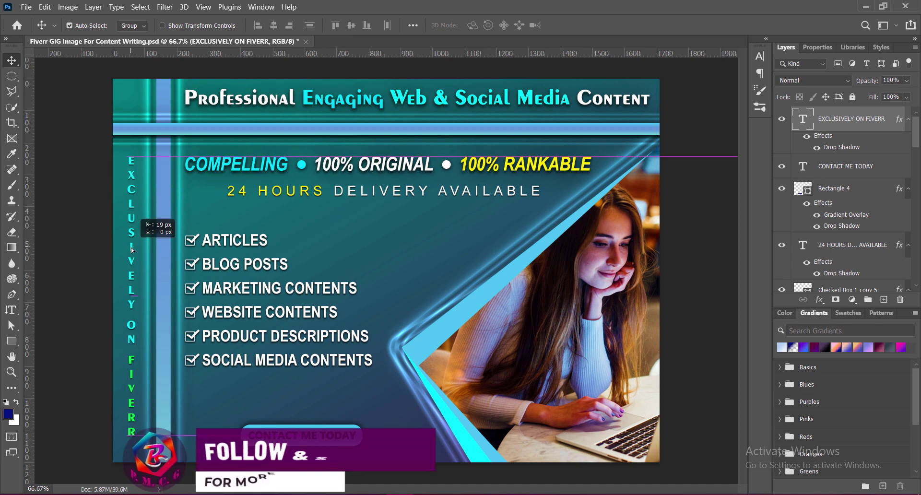
{"action": "key", "text": "Right"}
{"action": "key", "text": "Right"}
{"action": "key", "text": "Right"}
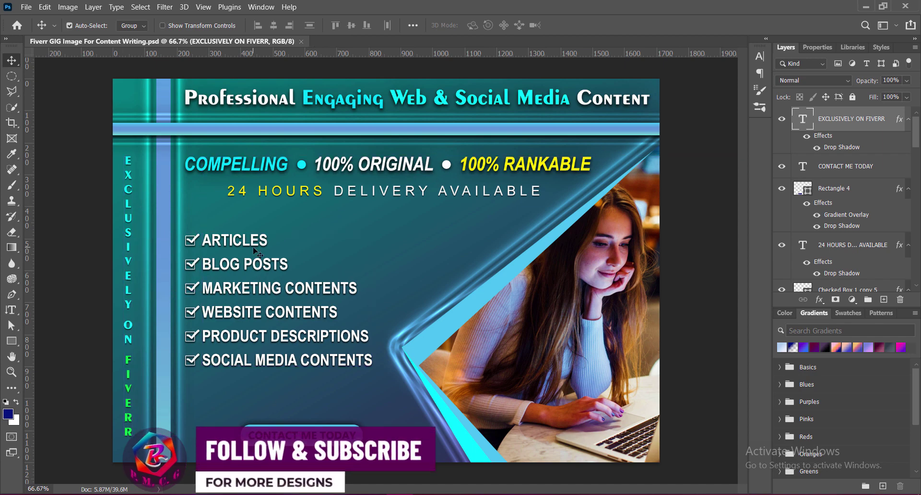
- Paste the Facebook, Instagram, LinkedIn and YouTube icons and line them up in a row
{"action": "key", "text": "ctrl+v"}
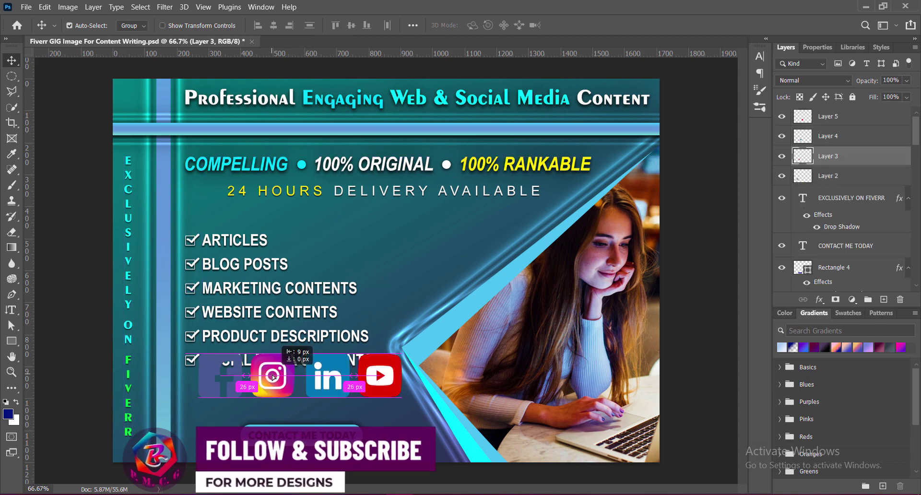
{"action": "left_click_drag", "start_coordinate": [325, 368], "coordinate": [375, 376]}
{"action": "left_click", "coordinate": [272, 375]}
{"action": "left_click", "coordinate": [221, 376]}
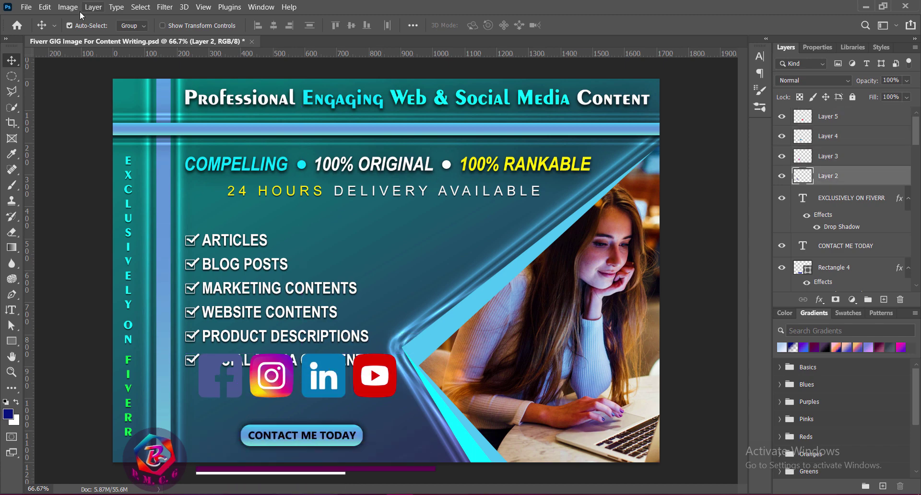
{"action": "left_click", "coordinate": [67, 6]}
{"action": "left_click", "coordinate": [201, 79]}
- Select the four icon layers, Layers 2–5, and group them with Ctrl+G
{"action": "key", "text": "Return"}
{"action": "key", "text": "alt+bracketright"}
{"action": "key", "text": "alt+i"}
{"action": "key", "text": "j"}
{"action": "key", "text": "v"}
{"action": "key", "text": "Return"}
{"action": "key", "text": "alt+bracketright"}
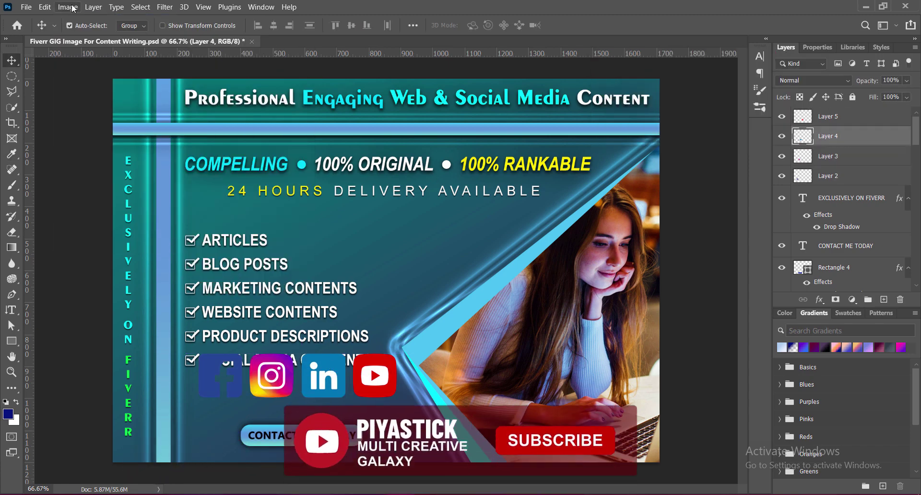
{"action": "key", "text": "alt+i"}
{"action": "key", "text": "j"}
{"action": "key", "text": "v"}
{"action": "key", "text": "Return"}
{"action": "key", "text": "alt+i"}
{"action": "key", "text": "j"}
{"action": "key", "text": "v"}
{"action": "key", "text": "Return"}
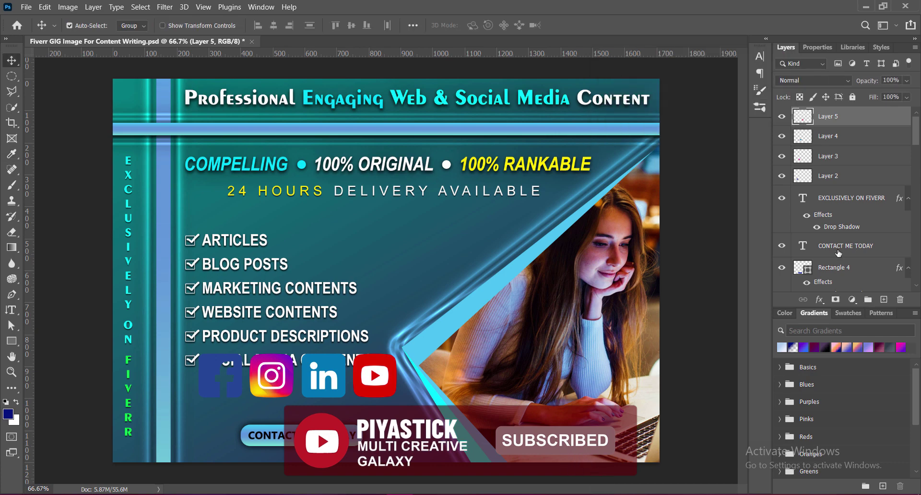
{"action": "key", "text": "ctrl+g"}
- Scale the icon group down and place it above the CONTACT ME TODAY button
{"action": "key", "text": "ctrl+t"}
{"action": "left_click_drag", "start_coordinate": [407, 327], "coordinate": [300, 404]}
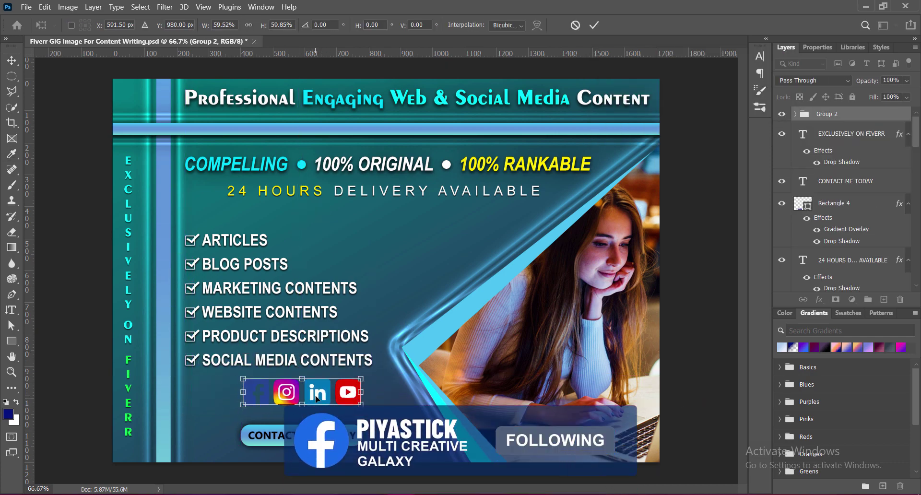
{"action": "key", "text": "Return"}
- Nudge the icon row down and give Group 2 a white drop shadow with Spread 30
{"action": "key", "text": "Down"}
{"action": "key", "text": "Down"}
{"action": "key", "text": "Down"}
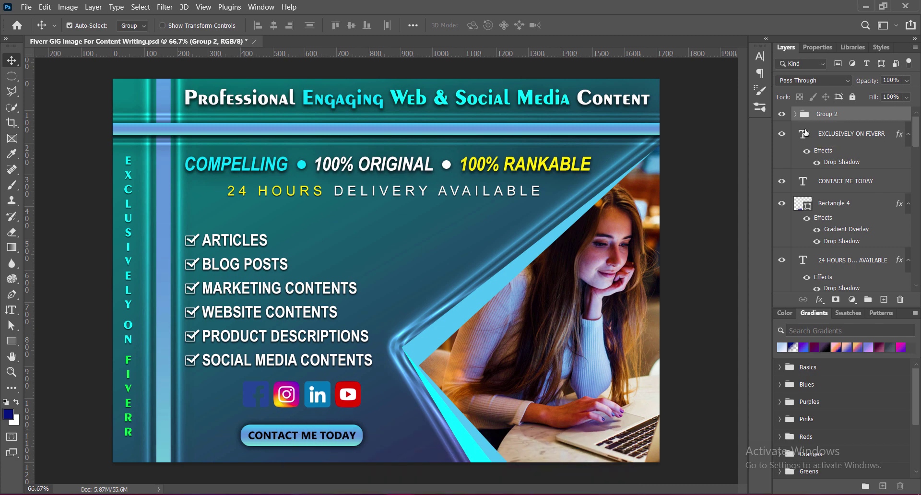
{"action": "key", "text": "Down"}
{"action": "key", "text": "Down"}
{"action": "key", "text": "Down"}
{"action": "double_click", "coordinate": [806, 133]}
{"action": "left_click", "coordinate": [484, 297]}
{"action": "left_click", "coordinate": [736, 117]}
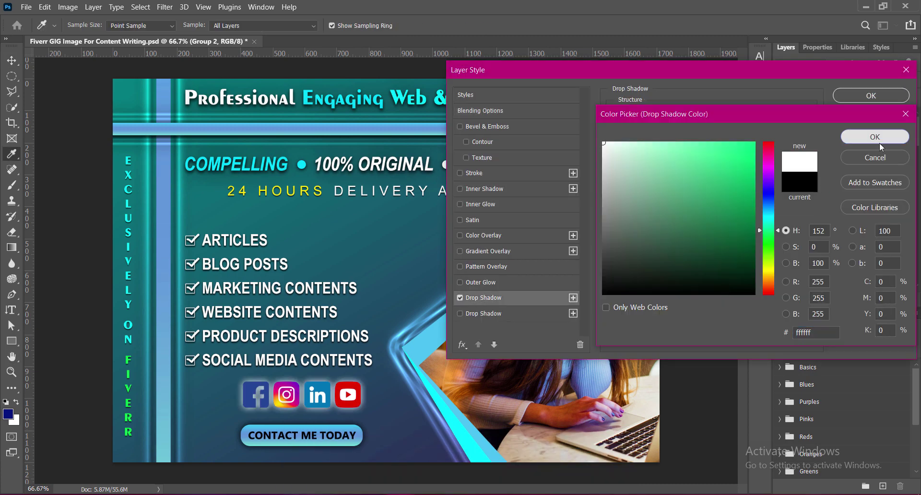
{"action": "left_click", "coordinate": [872, 93]}
{"action": "mouse_move", "coordinate": [657, 184]}
{"action": "left_mouse_down"}
{"action": "mouse_move", "coordinate": [673, 184]}
{"action": "mouse_move", "coordinate": [663, 197]}
{"action": "left_mouse_up"}
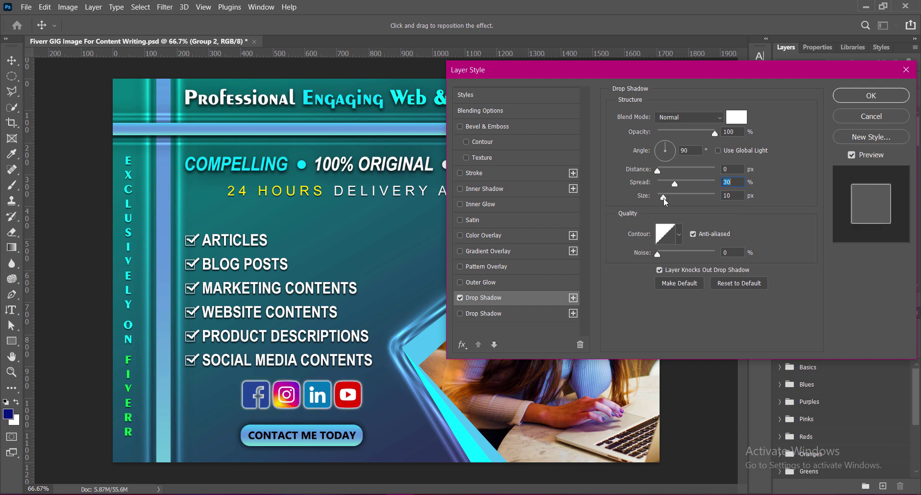
{"action": "left_click", "coordinate": [858, 95]}
- Shift the YouTube and LinkedIn icons a few pixels to the right
{"action": "left_click", "coordinate": [825, 155]}
{"action": "key", "text": "Right"}
{"action": "key", "text": "Right"}
{"action": "key", "text": "Right"}
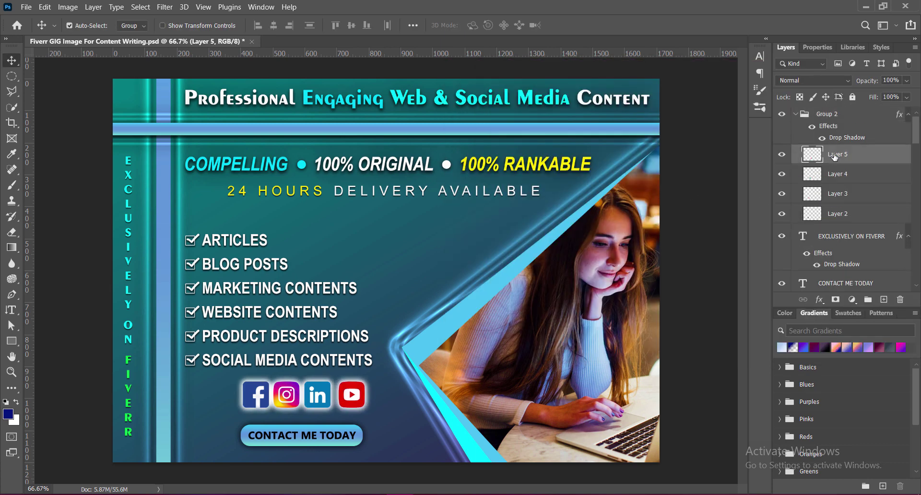
{"action": "key", "text": "Right"}
{"action": "key", "text": "Right"}
{"action": "key", "text": "Right"}
{"action": "left_click", "coordinate": [836, 175]}
{"action": "key", "text": "Right"}
{"action": "key", "text": "Right"}
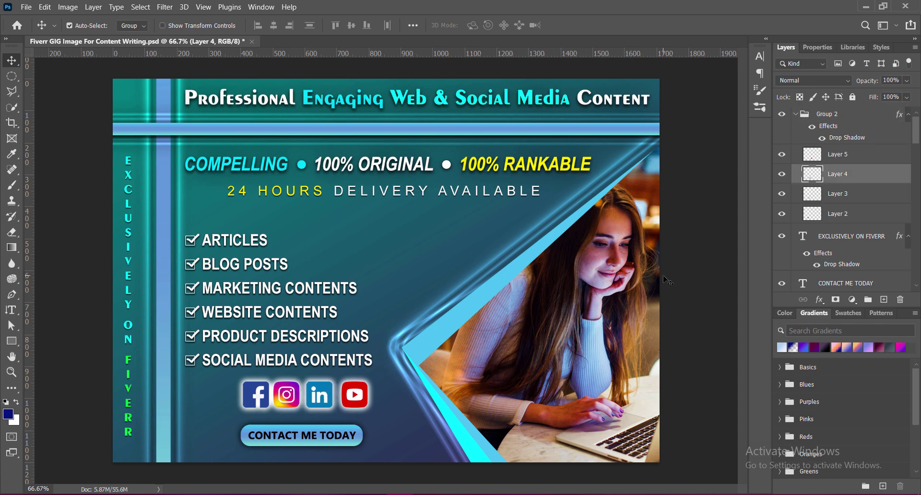
{"action": "key", "text": "Right"}
{"action": "key", "text": "Right"}
{"action": "key", "text": "Right"}
{"action": "key", "text": "Right"}
{"action": "left_click", "coordinate": [848, 200]}
- Fine-tune the YouTube, LinkedIn, Instagram and Facebook icon positions so the spacing is even
{"action": "key", "text": "Right"}
{"action": "key", "text": "Right"}
{"action": "key", "text": "Right"}
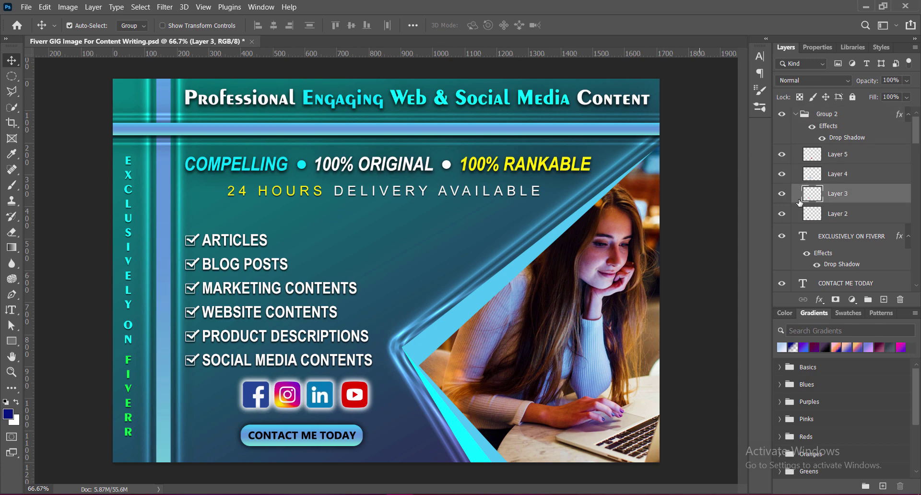
{"action": "left_click", "coordinate": [837, 154]}
{"action": "key", "text": "Right"}
{"action": "key", "text": "Right"}
{"action": "key", "text": "Right"}
{"action": "left_click", "coordinate": [837, 173]}
{"action": "key", "text": "Right"}
{"action": "key", "text": "Right"}
{"action": "key", "text": "Right"}
{"action": "key", "text": "Right"}
{"action": "key", "text": "Right"}
{"action": "key", "text": "Right"}
{"action": "left_click", "coordinate": [837, 193]}
{"action": "key", "text": "Right"}
{"action": "key", "text": "Right"}
{"action": "key", "text": "Right"}
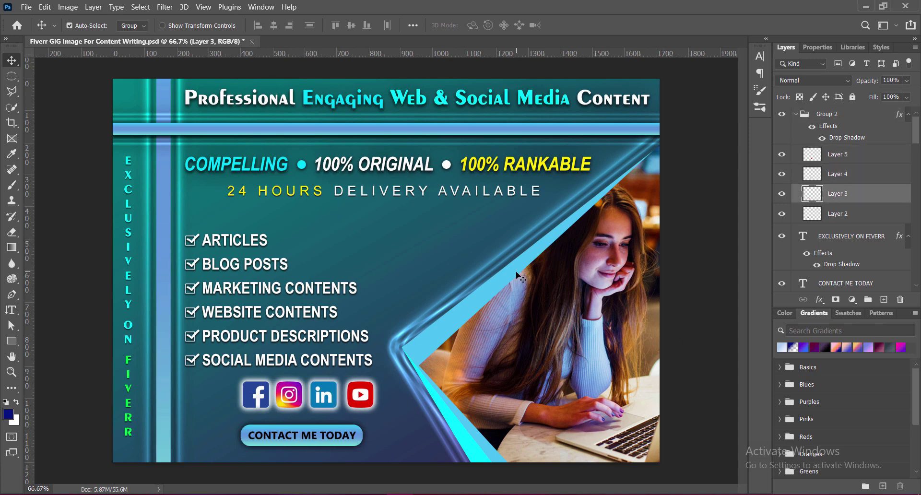
{"action": "left_click", "coordinate": [837, 213]}
{"action": "key", "text": "Left"}
{"action": "key", "text": "Left"}
{"action": "key", "text": "Left"}
{"action": "left_click", "coordinate": [844, 199]}
{"action": "key", "text": "Left"}
{"action": "key", "text": "Left"}
{"action": "key", "text": "Left"}
- Nudge the LinkedIn and Instagram icons left to even the spacing
{"action": "left_click", "coordinate": [841, 180]}
{"action": "key", "text": "Left"}
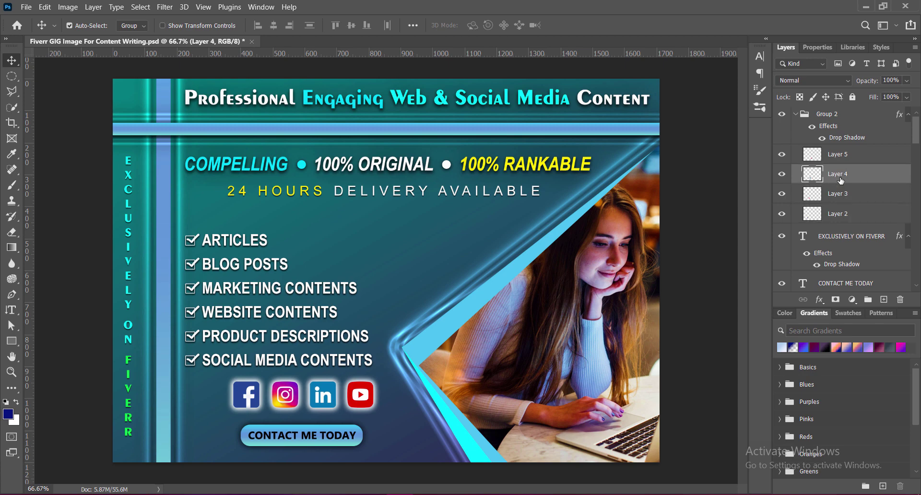
{"action": "left_click", "coordinate": [837, 194]}
{"action": "key", "text": "Left"}
{"action": "key", "text": "Left"}
{"action": "left_click", "coordinate": [837, 174]}
{"action": "key", "text": "Left"}
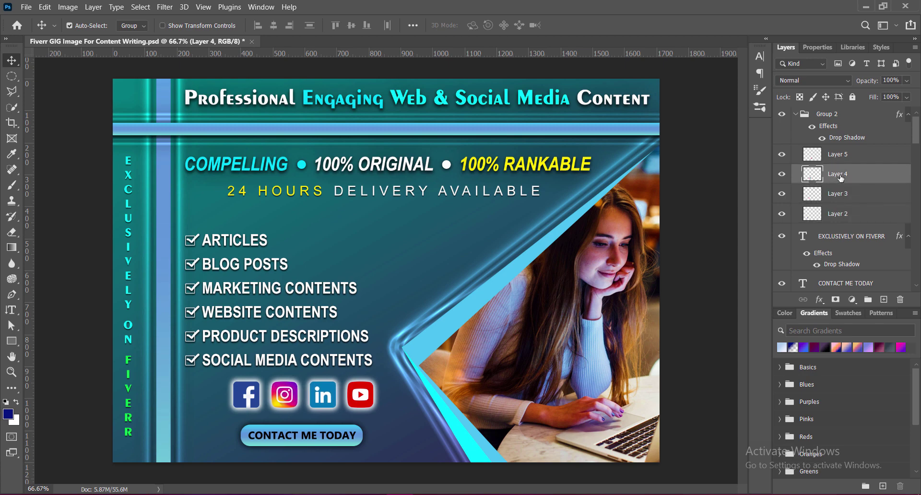
- Scale the Group 2 icon row slightly smaller with Free Transform
{"action": "left_click", "coordinate": [796, 113]}
{"action": "key", "text": "ctrl+t"}
{"action": "left_click_drag", "start_coordinate": [303, 380], "coordinate": [304, 384]}
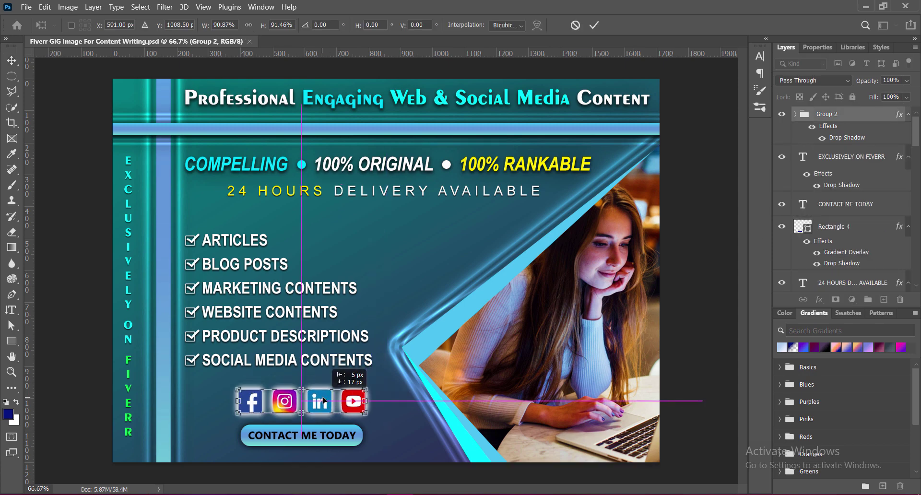
{"action": "type", "text": "591"}
{"action": "key", "text": "Return"}
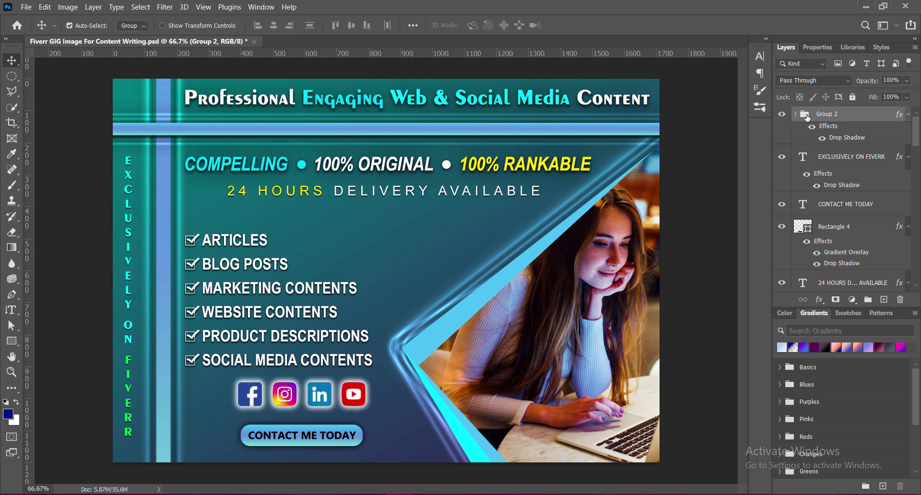
- Reduce the icon group's drop shadow Spread to 17%
{"action": "double_click", "coordinate": [807, 117]}
{"action": "left_click", "coordinate": [667, 184]}
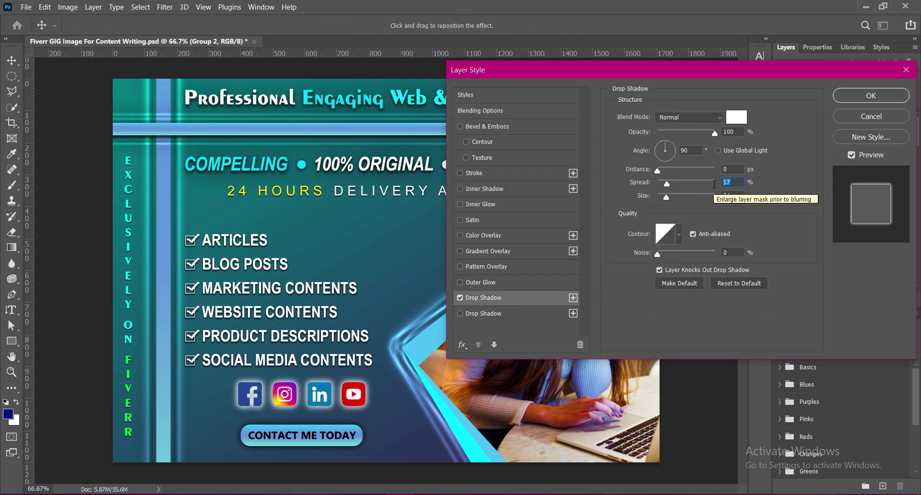
{"action": "left_click", "coordinate": [871, 95]}
- Paste the 100% Guaranteed badge and scale it to about 33% beside ARTICLES
{"action": "key", "text": "ctrl+v"}
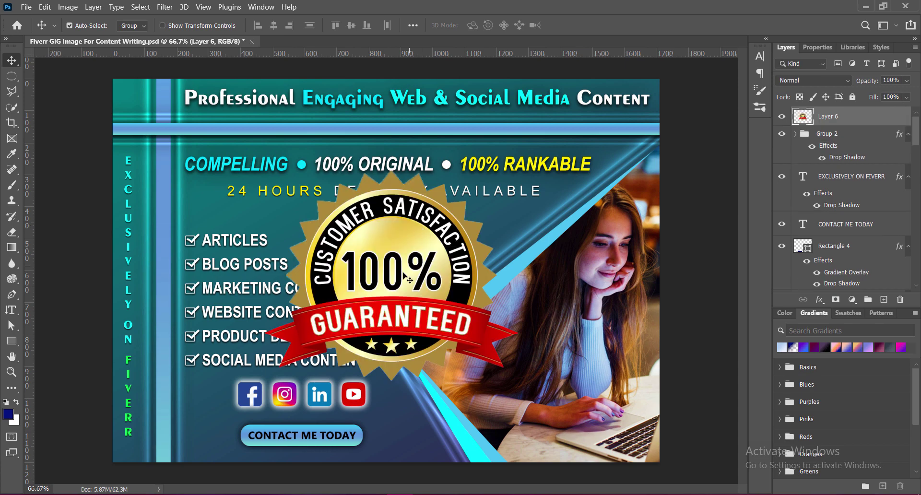
{"action": "key", "text": "ctrl+t"}
{"action": "left_click_drag", "start_coordinate": [397, 188], "coordinate": [400, 230]}
{"action": "mouse_move", "coordinate": [405, 262]}
{"action": "left_mouse_down"}
{"action": "mouse_move", "coordinate": [417, 250]}
{"action": "mouse_move", "coordinate": [418, 266]}
{"action": "mouse_move", "coordinate": [421, 245]}
{"action": "left_mouse_up"}
{"action": "key", "text": "Return"}
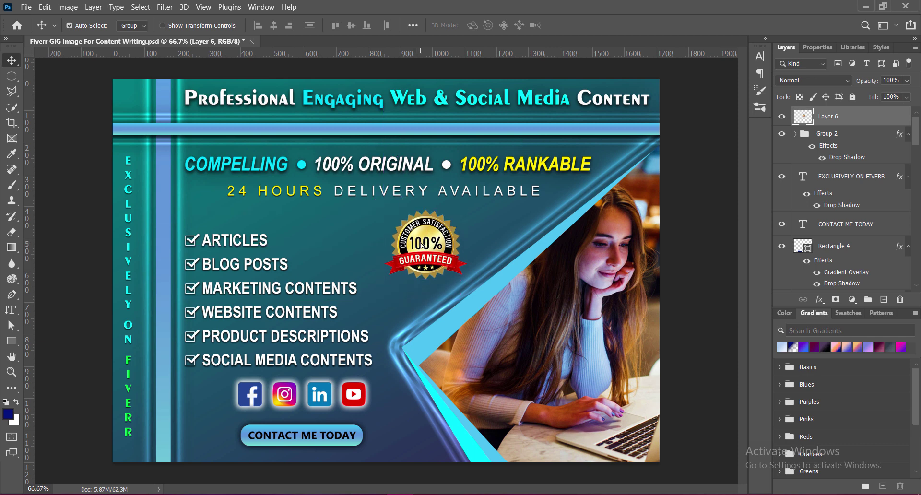
- Nudge the badge up-left, then slightly down into its final spot
{"action": "key", "text": "Left"}
{"action": "key", "text": "Left"}
{"action": "key", "text": "Left"}
{"action": "key", "text": "Up"}
{"action": "key", "text": "Up"}
{"action": "key", "text": "Up"}
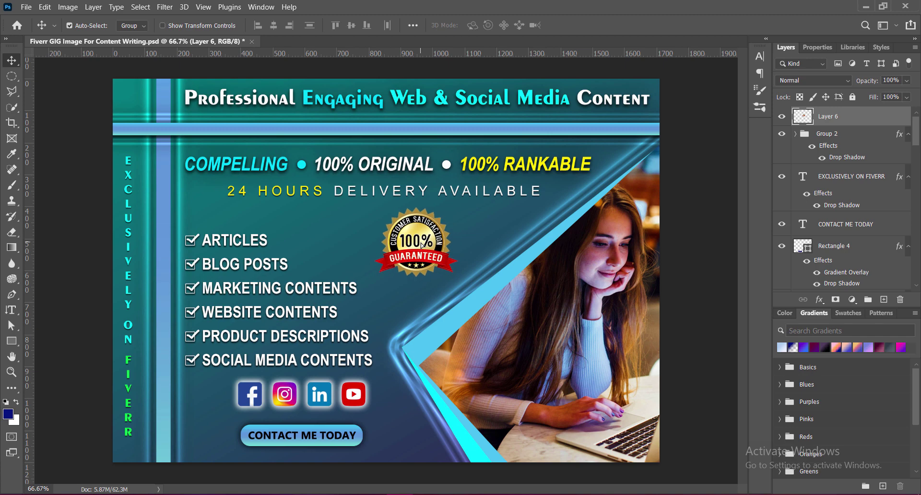
{"action": "key", "text": "Down"}
{"action": "key", "text": "Down"}
{"action": "key", "text": "Down"}
{"action": "key", "text": "Down"}
{"action": "key", "text": "Down"}
{"action": "key", "text": "Down"}
{"action": "key", "text": "Down"}
{"action": "key", "text": "Down"}
{"action": "key", "text": "Down"}
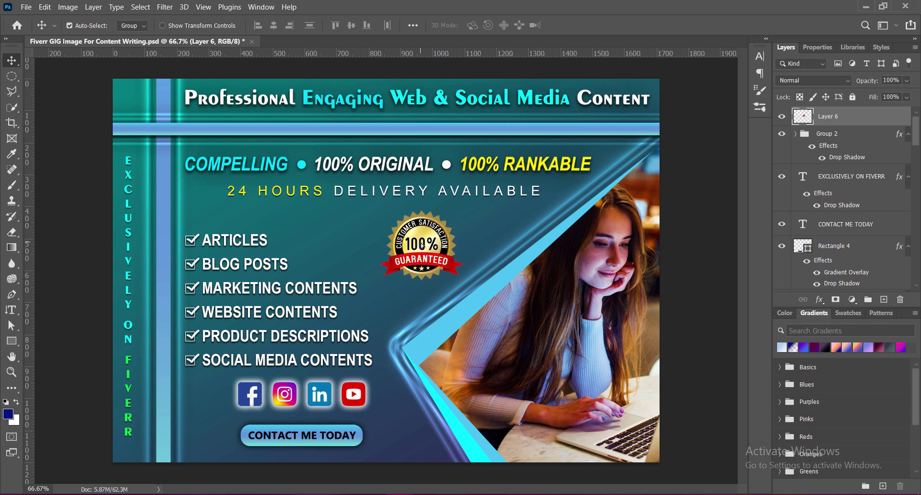
{"action": "left_click", "coordinate": [58, 7]}
- Apply Vibrance and a Brightness/Contrast boost with Contrast 100 to the badge
{"action": "left_click", "coordinate": [206, 82]}
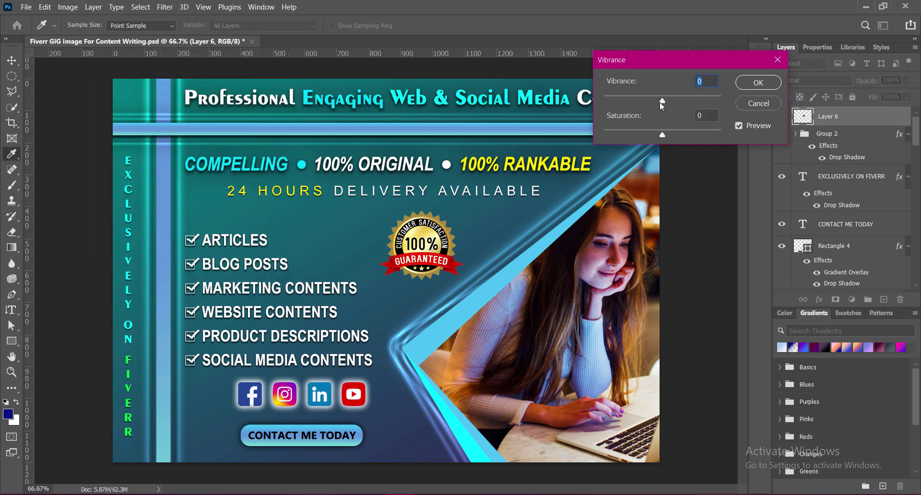
{"action": "type", "text": "+100"}
{"action": "key", "text": "Return"}
{"action": "left_click", "coordinate": [68, 7]}
{"action": "mouse_move", "coordinate": [115, 35]}
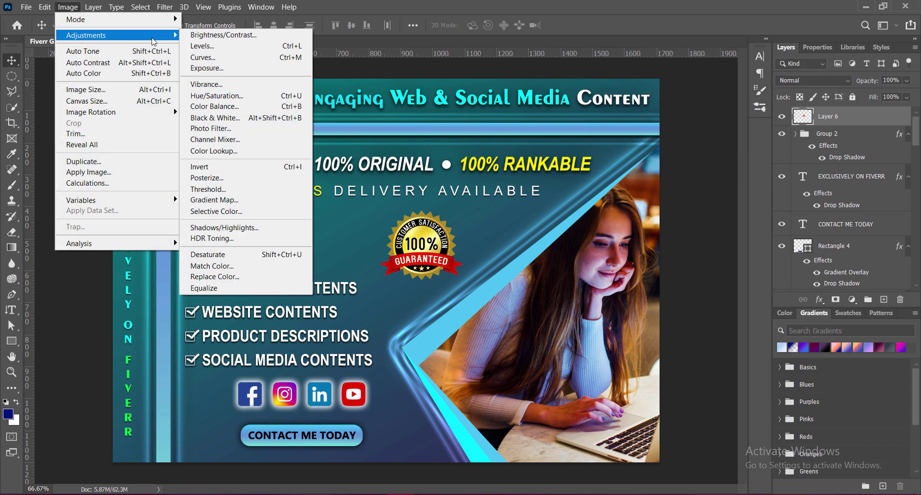
{"action": "left_click", "coordinate": [224, 34]}
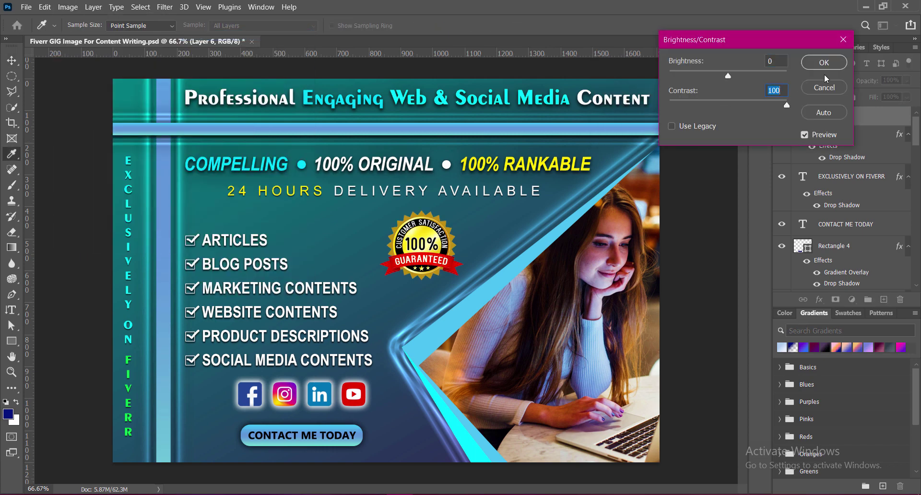
{"action": "left_click", "coordinate": [823, 62]}
- Apply the Hue/Saturation Increase Saturation preset to the badge
{"action": "left_click", "coordinate": [68, 7]}
{"action": "left_click", "coordinate": [214, 93]}
{"action": "left_click", "coordinate": [736, 96]}
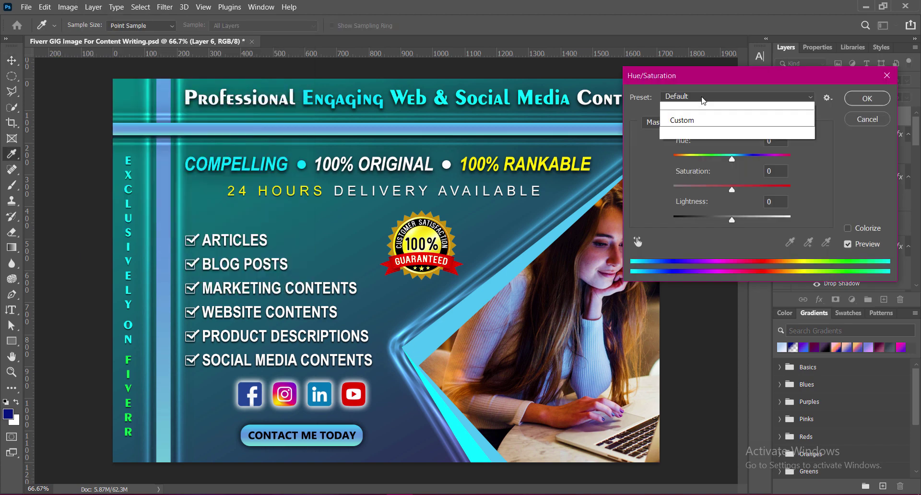
{"action": "left_click", "coordinate": [814, 142]}
{"action": "left_click", "coordinate": [867, 98]}
{"action": "double_click", "coordinate": [798, 120]}
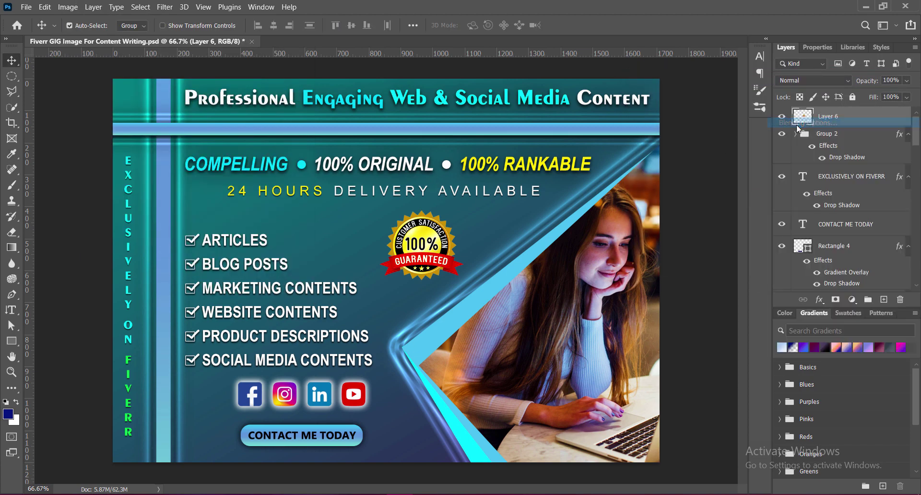
- Give the badge a linear outer glow with opacity and range 75, size 60
{"action": "left_click", "coordinate": [459, 282]}
{"action": "left_click", "coordinate": [679, 259]}
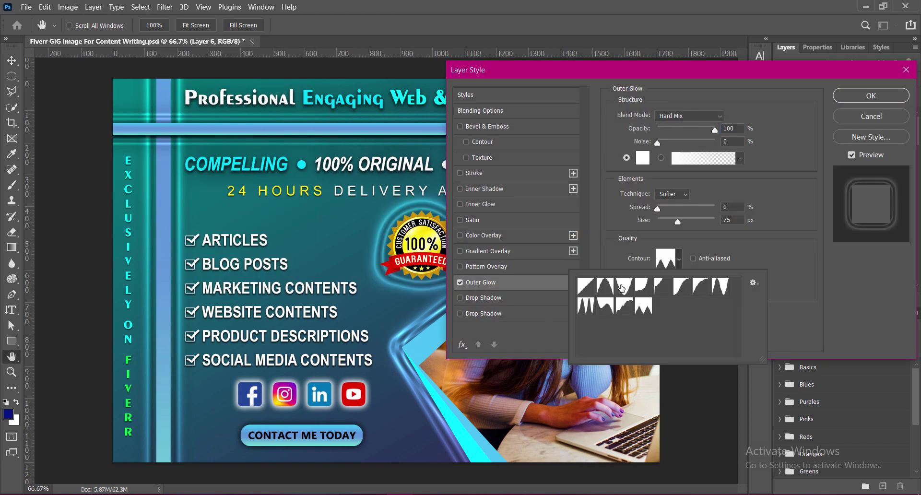
{"action": "left_click", "coordinate": [795, 255]}
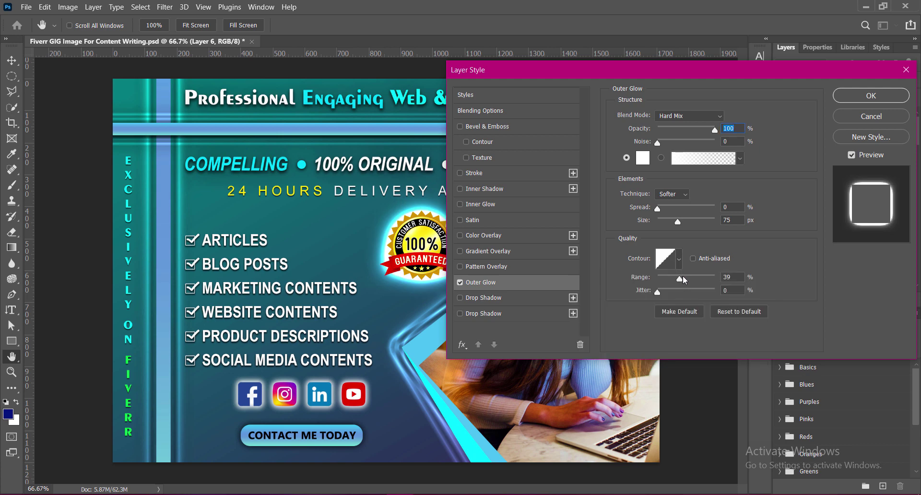
{"action": "left_click_drag", "start_coordinate": [683, 277], "coordinate": [708, 280]}
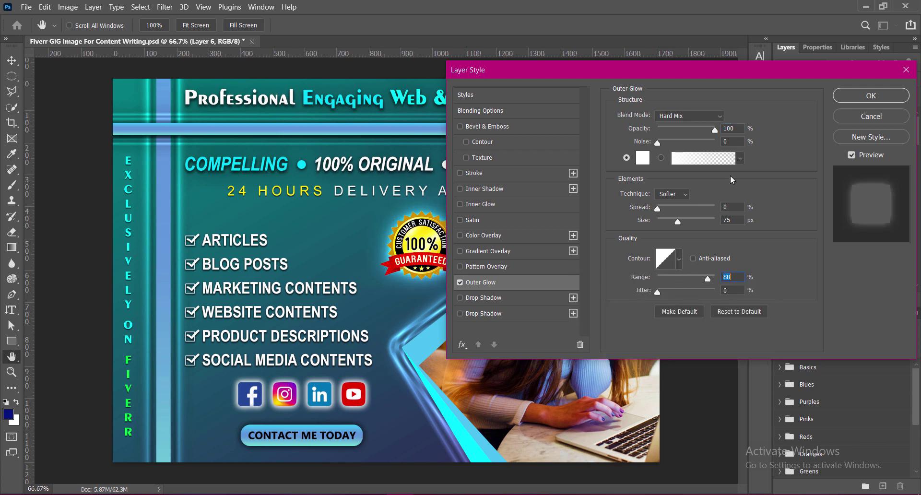
{"action": "type", "text": "75"}
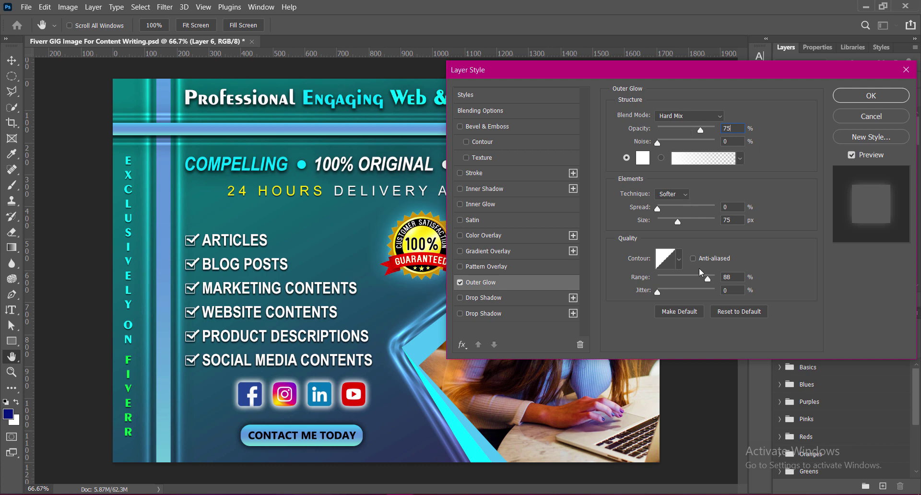
{"action": "type", "text": "75"}
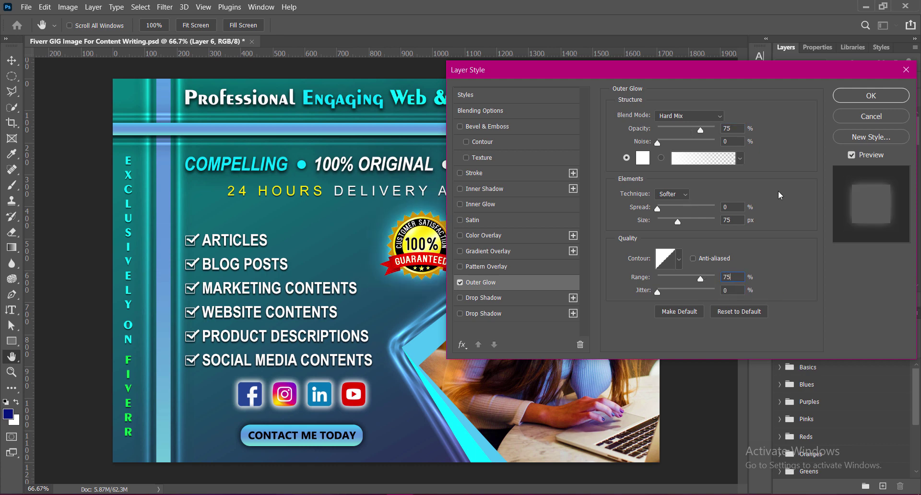
{"action": "left_click", "coordinate": [674, 223]}
{"action": "type", "text": "60"}
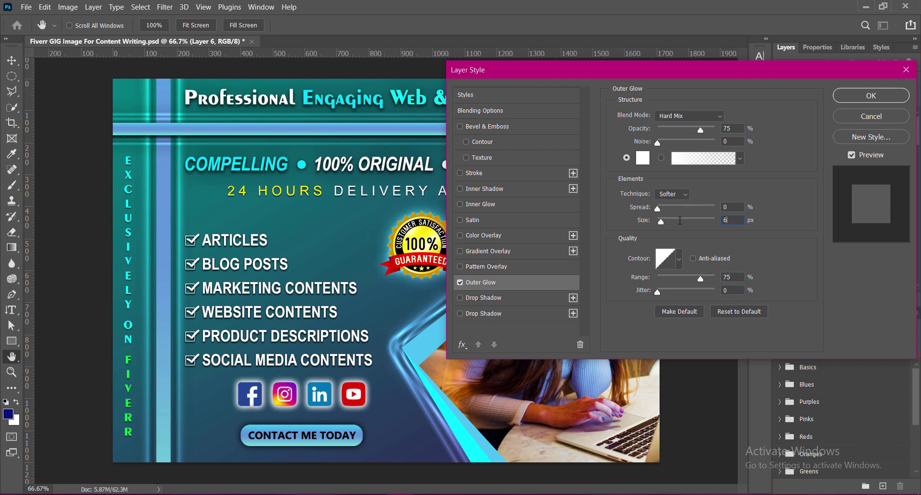
- Add a black drop shadow with 0 spread to the badge and apply the styles
{"action": "left_click", "coordinate": [480, 314]}
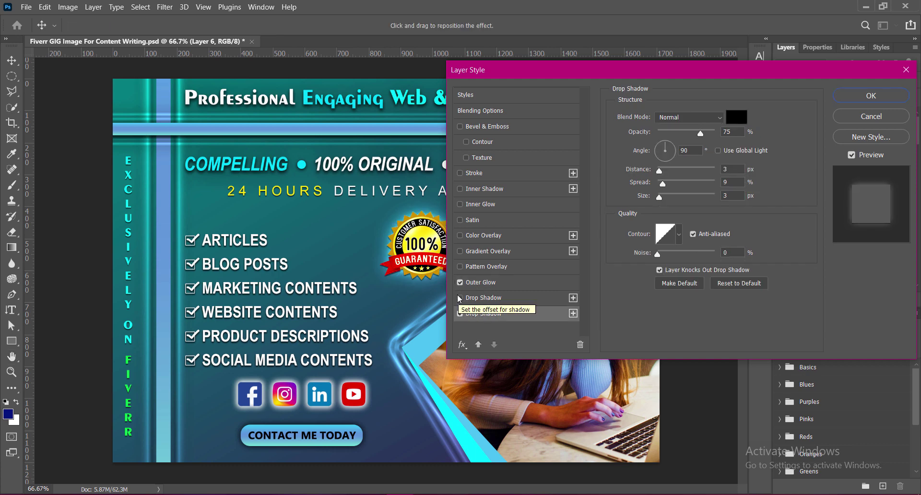
{"action": "left_click", "coordinate": [459, 313]}
{"action": "left_click", "coordinate": [480, 298]}
{"action": "left_click", "coordinate": [735, 120]}
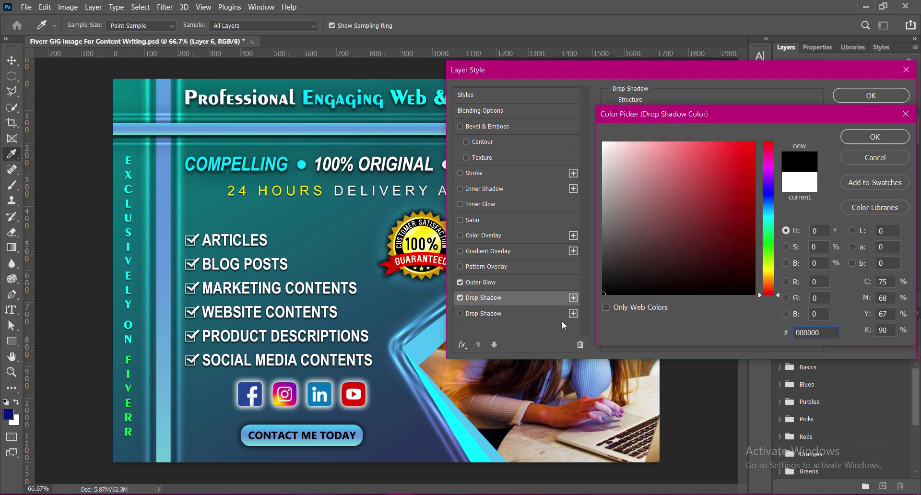
{"action": "left_click", "coordinate": [852, 142]}
{"action": "left_click_drag", "start_coordinate": [671, 184], "coordinate": [657, 184]}
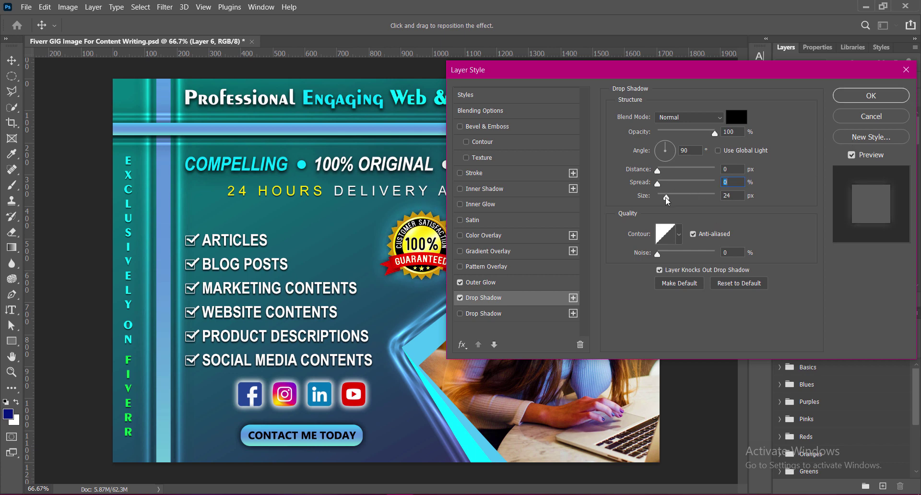
{"action": "left_click", "coordinate": [850, 98]}
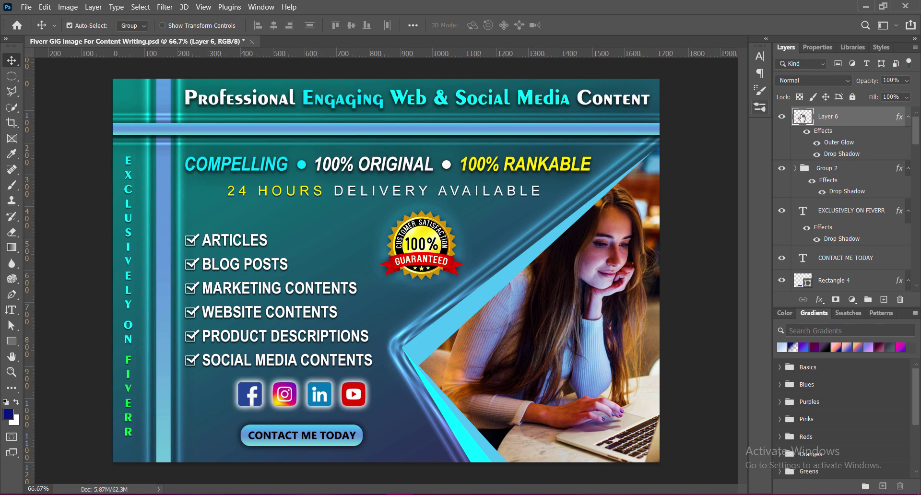
- Reduce the outer glow size to 46 px and move the badge slightly down
{"action": "right_click", "coordinate": [828, 116]}
{"action": "left_click", "coordinate": [796, 121]}
{"action": "left_click", "coordinate": [482, 283]}
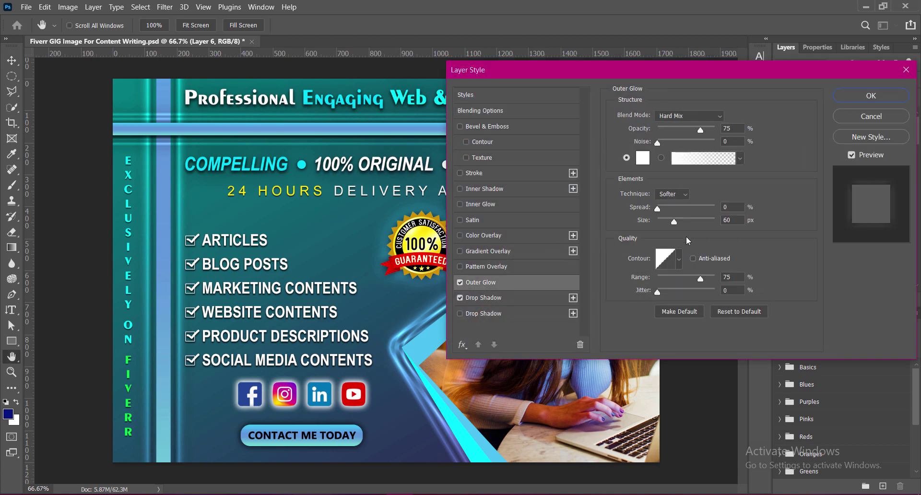
{"action": "left_click_drag", "start_coordinate": [674, 222], "coordinate": [672, 222]}
{"action": "double_click", "coordinate": [727, 220]}
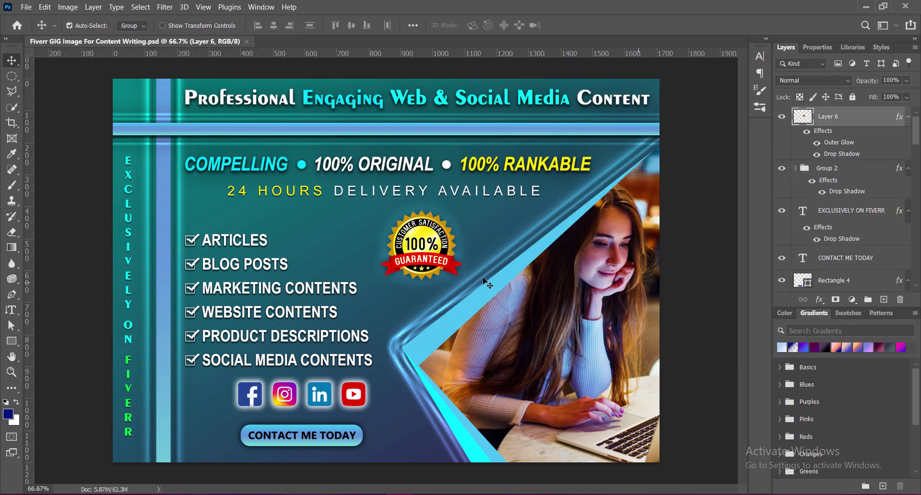
{"action": "left_click_drag", "start_coordinate": [421, 260], "coordinate": [422, 263]}
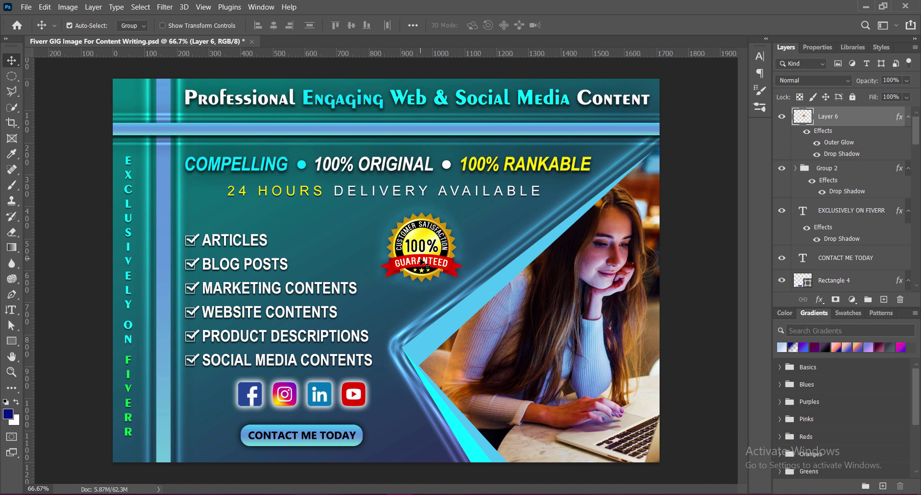
- Save the banner, nudge Rectangle 4 and CONTACT ME TODAY down, then save again
{"action": "left_click", "coordinate": [689, 303]}
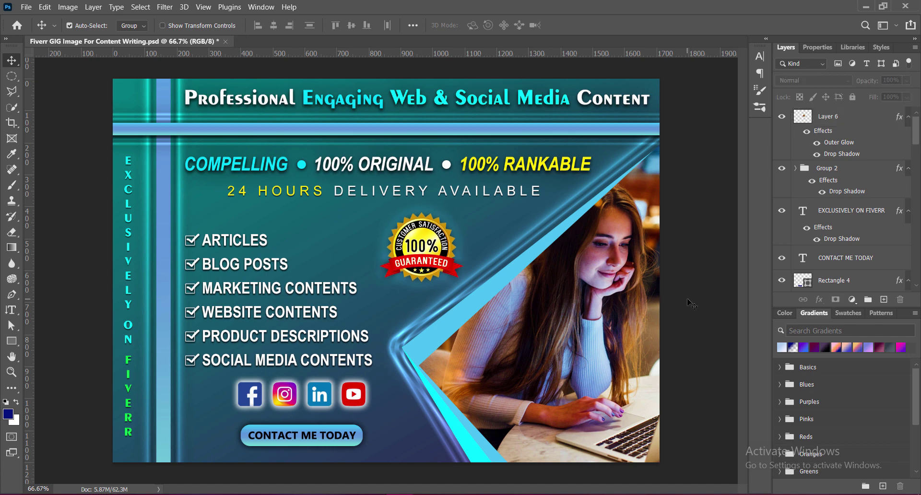
{"action": "key", "text": "ctrl+s"}
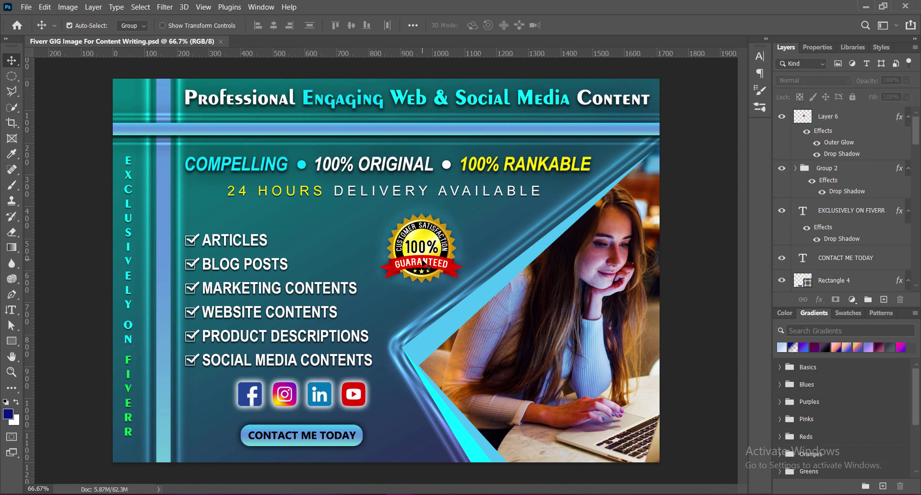
{"action": "left_click", "coordinate": [310, 424]}
{"action": "left_click", "coordinate": [259, 441], "text": "shift"}
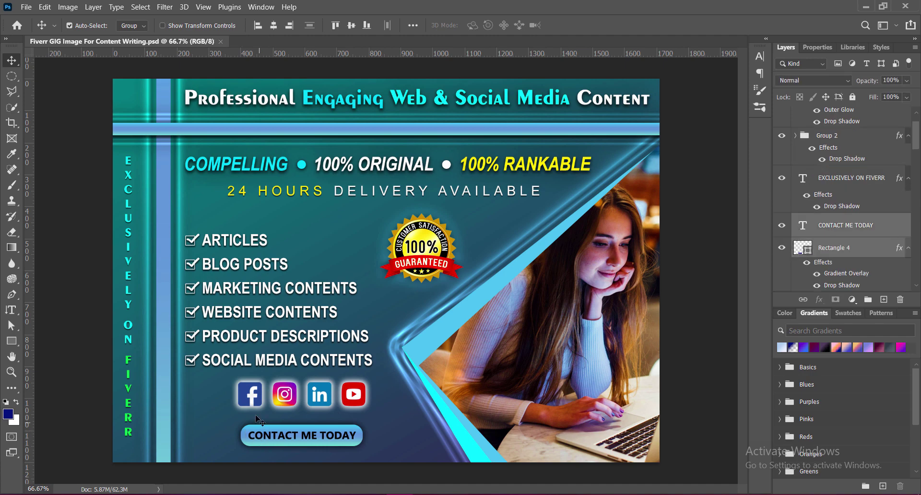
{"action": "key", "text": "Down"}
{"action": "key", "text": "Down"}
{"action": "key", "text": "Down"}
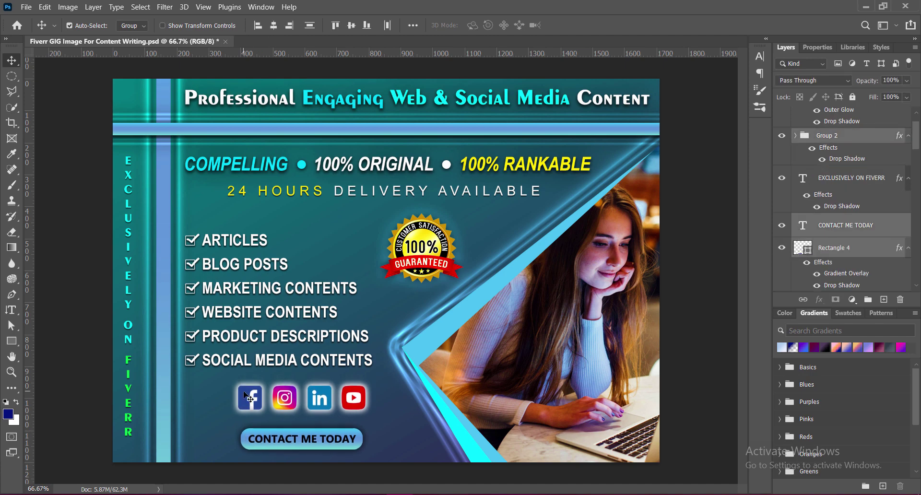
{"action": "left_click", "coordinate": [696, 382]}
{"action": "key", "text": "ctrl+s"}
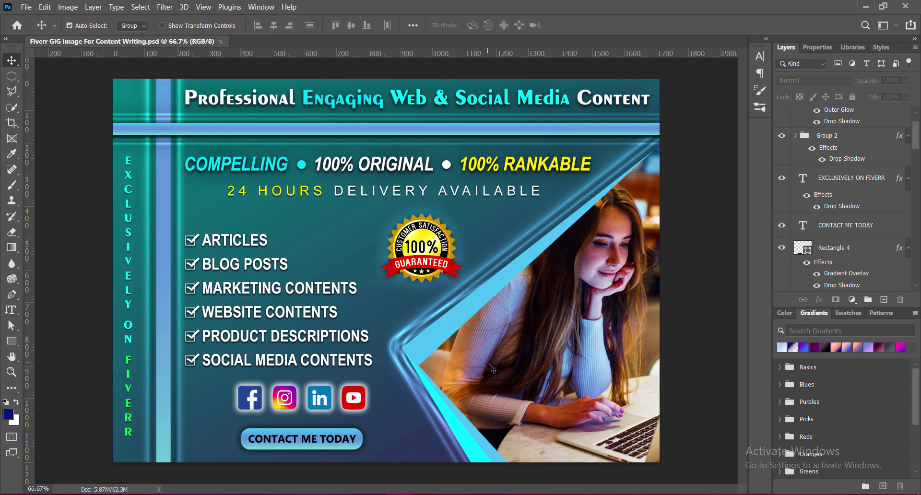
{"action": "scroll", "coordinate": [417, 338], "scroll_direction": "down", "scroll_amount": 1}
{"action": "scroll", "coordinate": [418, 339], "scroll_direction": "down", "scroll_amount": 1}
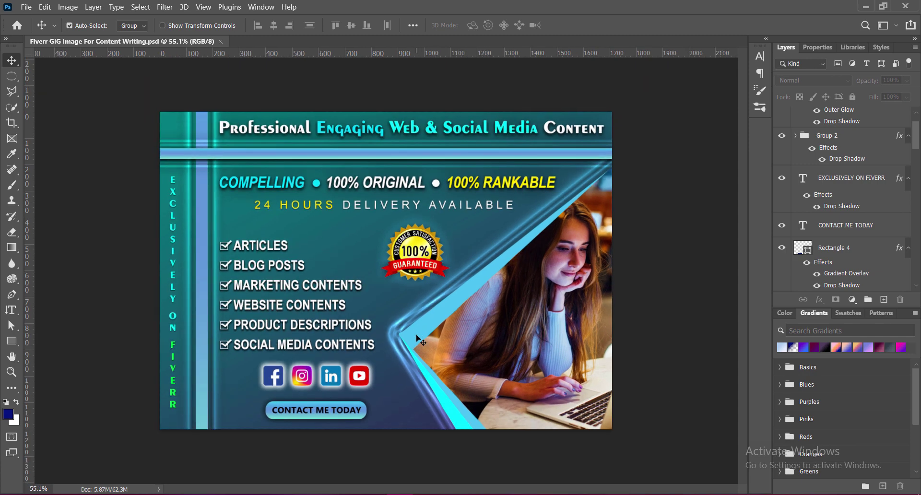
{"action": "scroll", "coordinate": [417, 338], "scroll_direction": "up", "scroll_amount": 1}
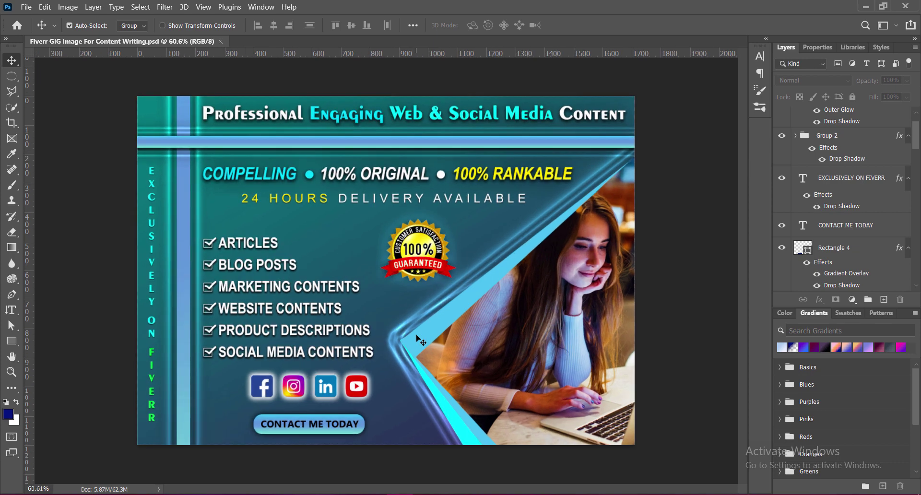
{"action": "scroll", "coordinate": [416, 339], "scroll_direction": "up", "scroll_amount": 1}
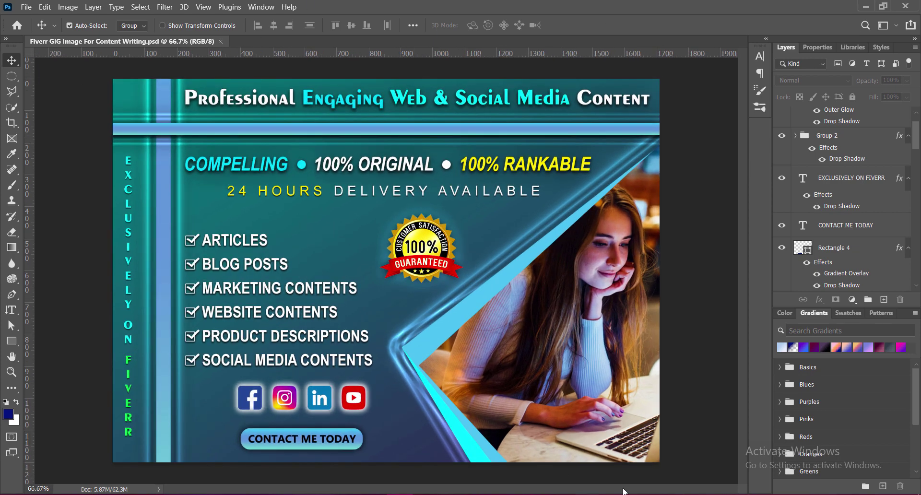
{"action": "scroll", "coordinate": [385, 270], "scroll_direction": "down", "scroll_amount": 2}
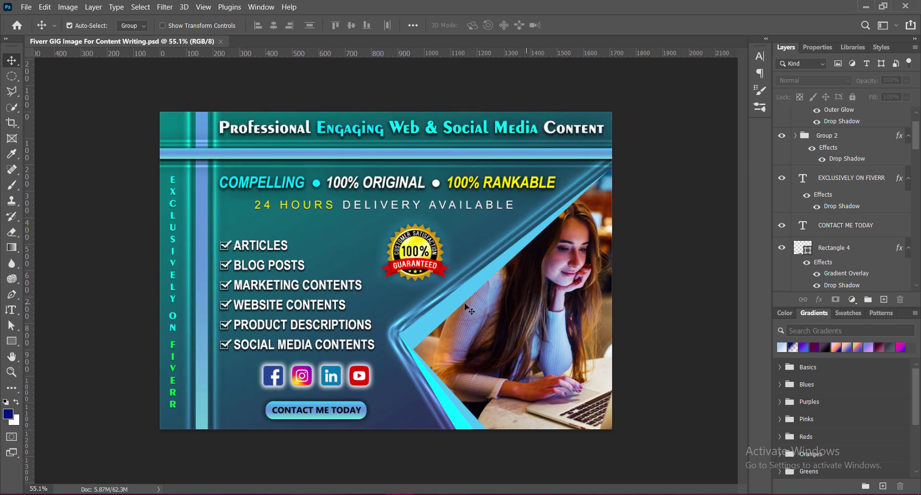
{"action": "scroll", "coordinate": [407, 294], "scroll_direction": "up", "scroll_amount": 1}
{"action": "scroll", "coordinate": [407, 294], "scroll_direction": "up", "scroll_amount": 1}
{"action": "scroll", "coordinate": [407, 294], "scroll_direction": "up", "scroll_amount": 1}
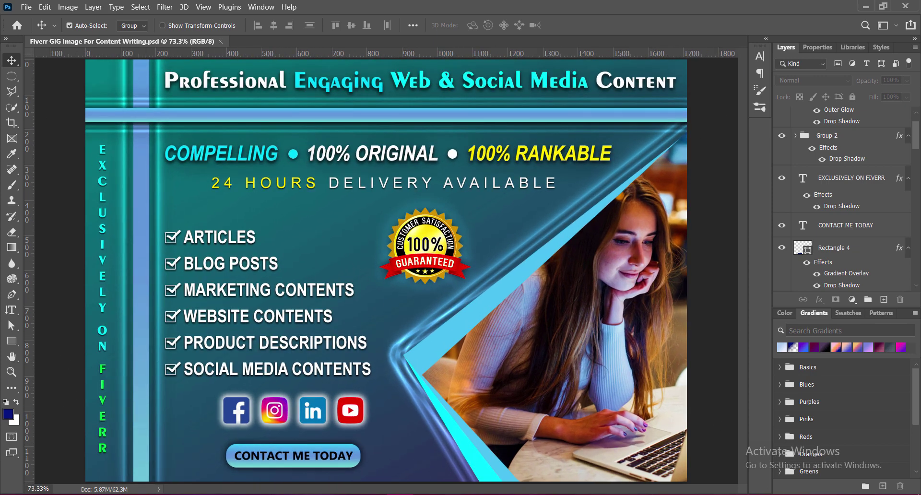
{"action": "scroll", "coordinate": [403, 314], "scroll_direction": "down", "scroll_amount": 1}
{"action": "scroll", "coordinate": [403, 315], "scroll_direction": "down", "scroll_amount": 2}
{"action": "scroll", "coordinate": [402, 312], "scroll_direction": "down", "scroll_amount": 2}
{"action": "scroll", "coordinate": [402, 312], "scroll_direction": "up", "scroll_amount": 1}
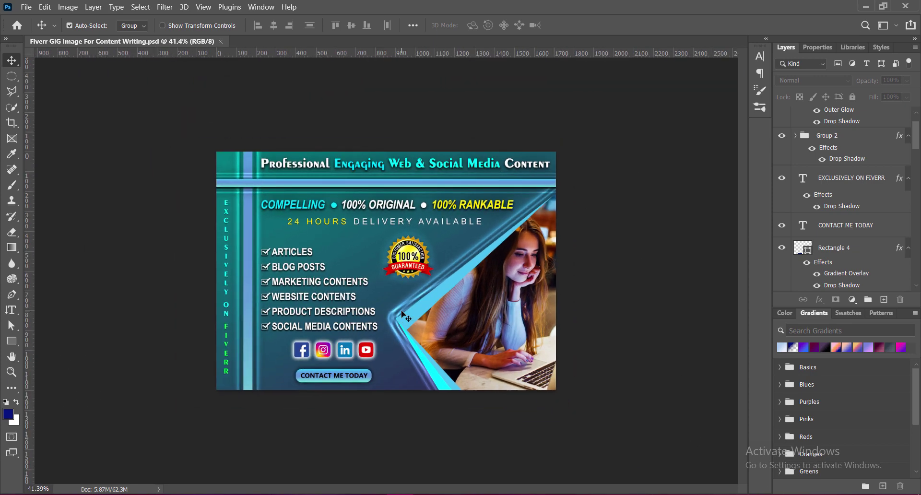
{"action": "scroll", "coordinate": [376, 291], "scroll_direction": "up", "scroll_amount": 1}
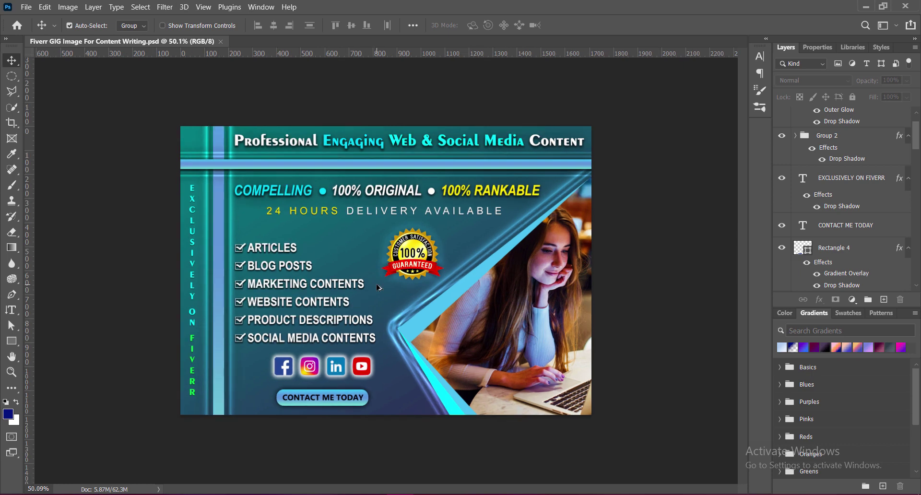
{"action": "scroll", "coordinate": [376, 291], "scroll_direction": "up", "scroll_amount": 1}
{"action": "scroll", "coordinate": [376, 290], "scroll_direction": "up", "scroll_amount": 1}
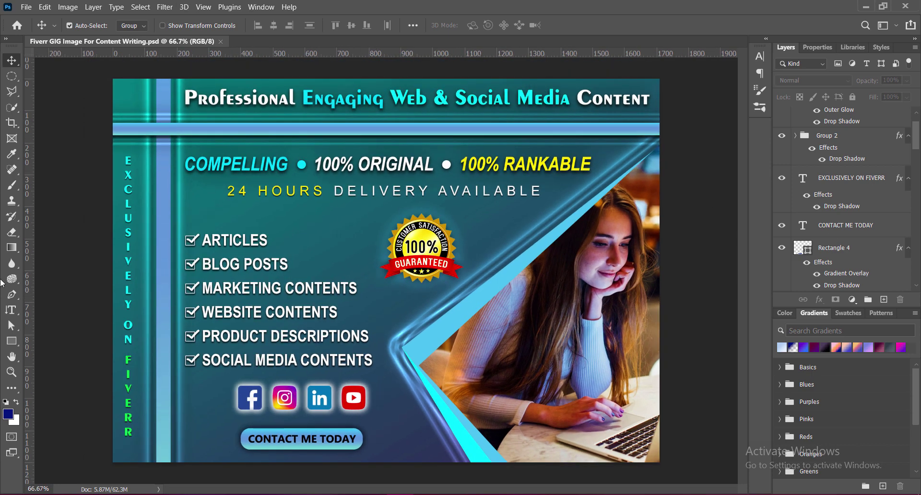